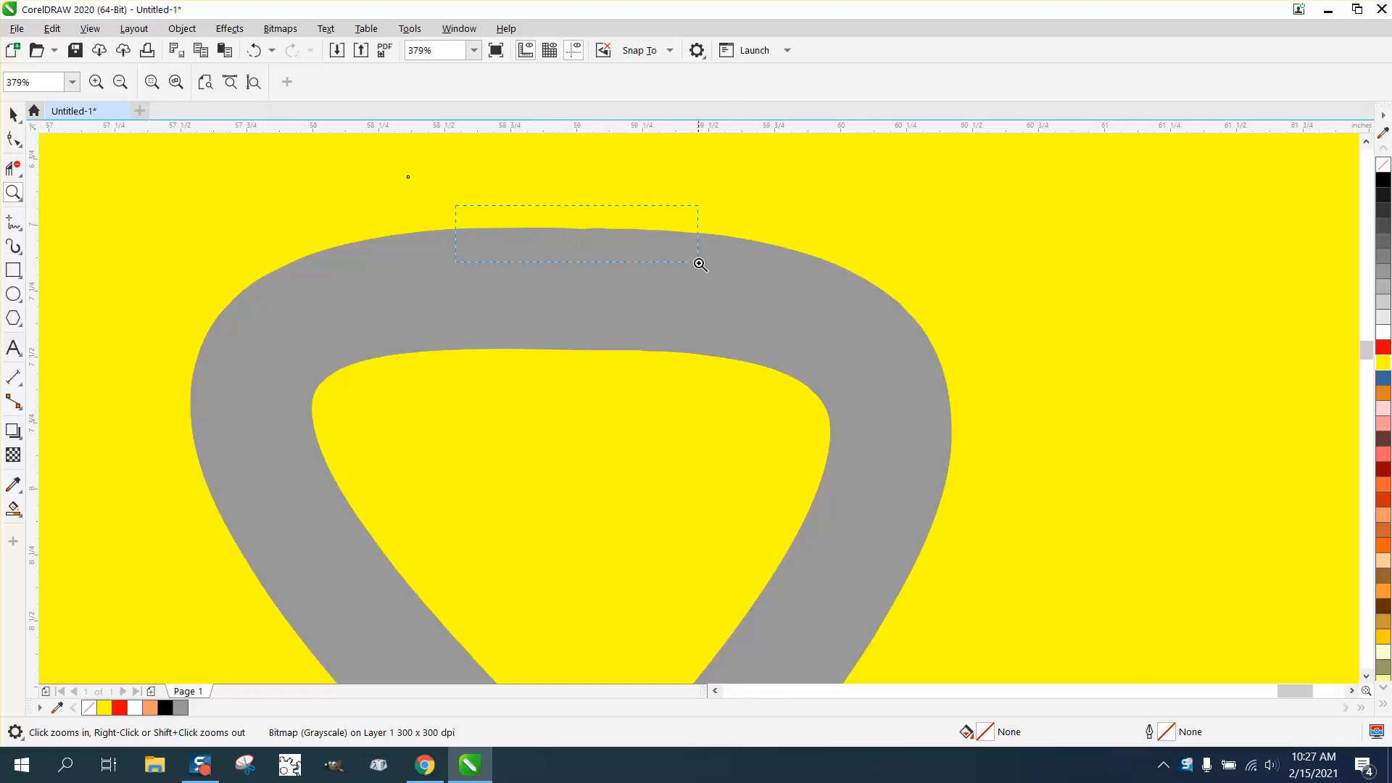
- Examine the grey tongs bitmap and its traced copy on the yellow rectangle, from loop detail to full shapes
{"action": "right_click", "coordinate": [746, 339]}
{"action": "right_click", "coordinate": [787, 352]}
{"action": "right_click", "coordinate": [787, 352]}
{"action": "right_click", "coordinate": [771, 345]}
{"action": "right_click", "coordinate": [755, 339]}
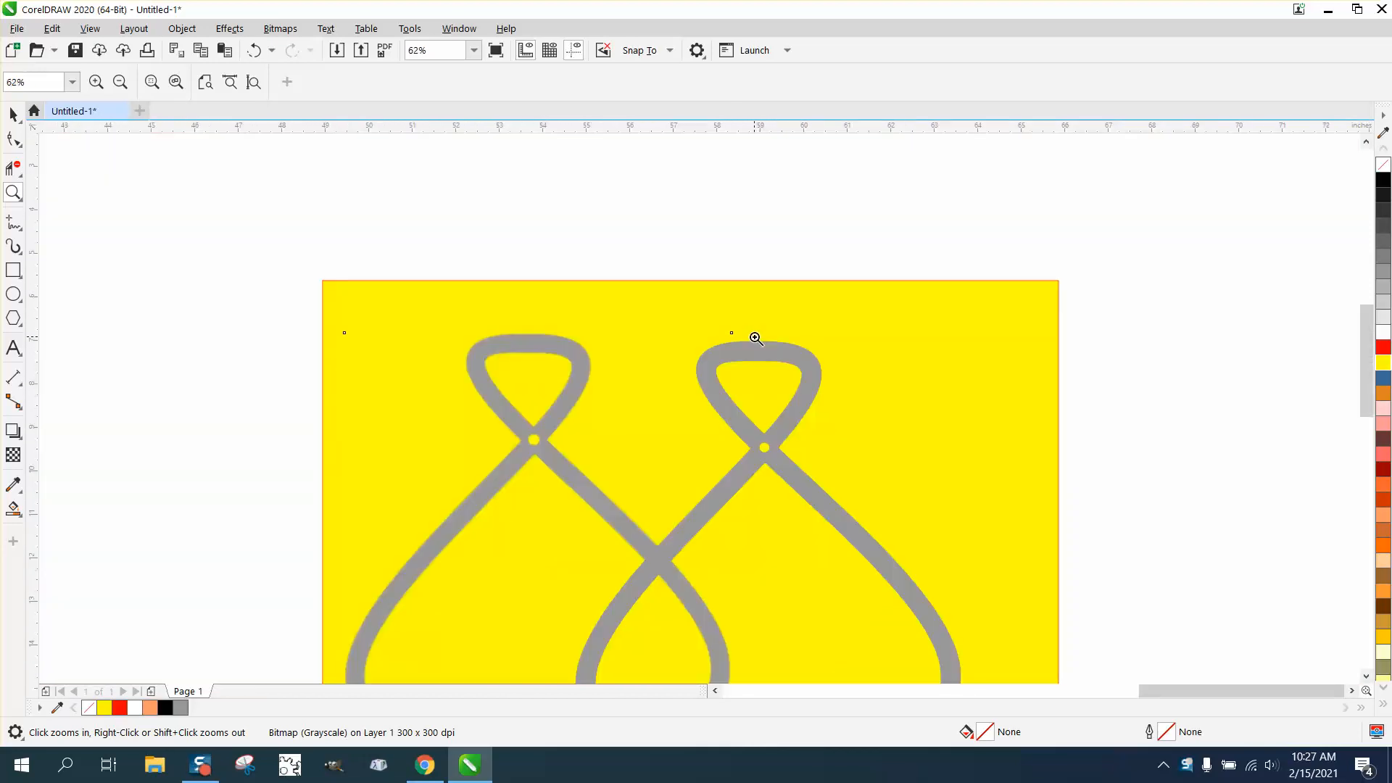
{"action": "right_click", "coordinate": [754, 338]}
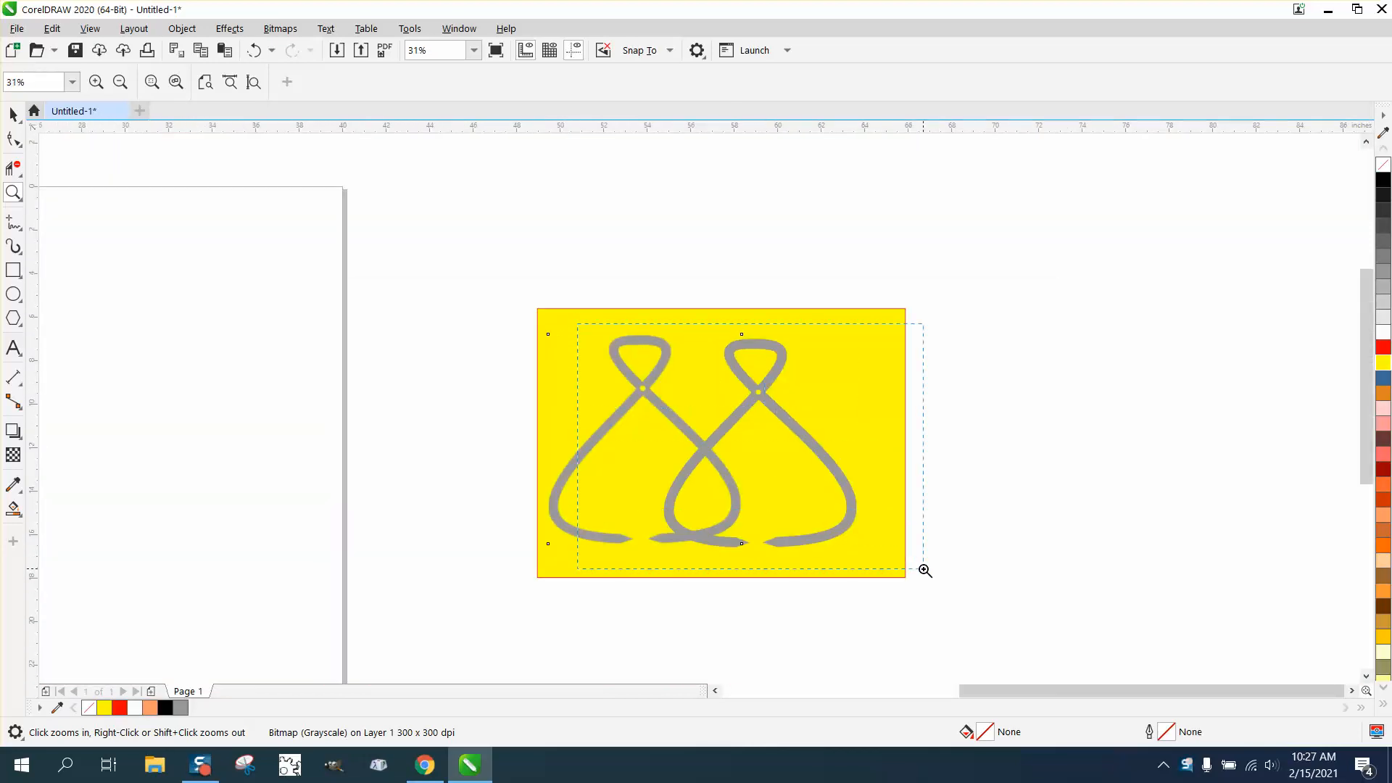
{"action": "left_click_drag", "start_coordinate": [925, 571], "coordinate": [924, 569]}
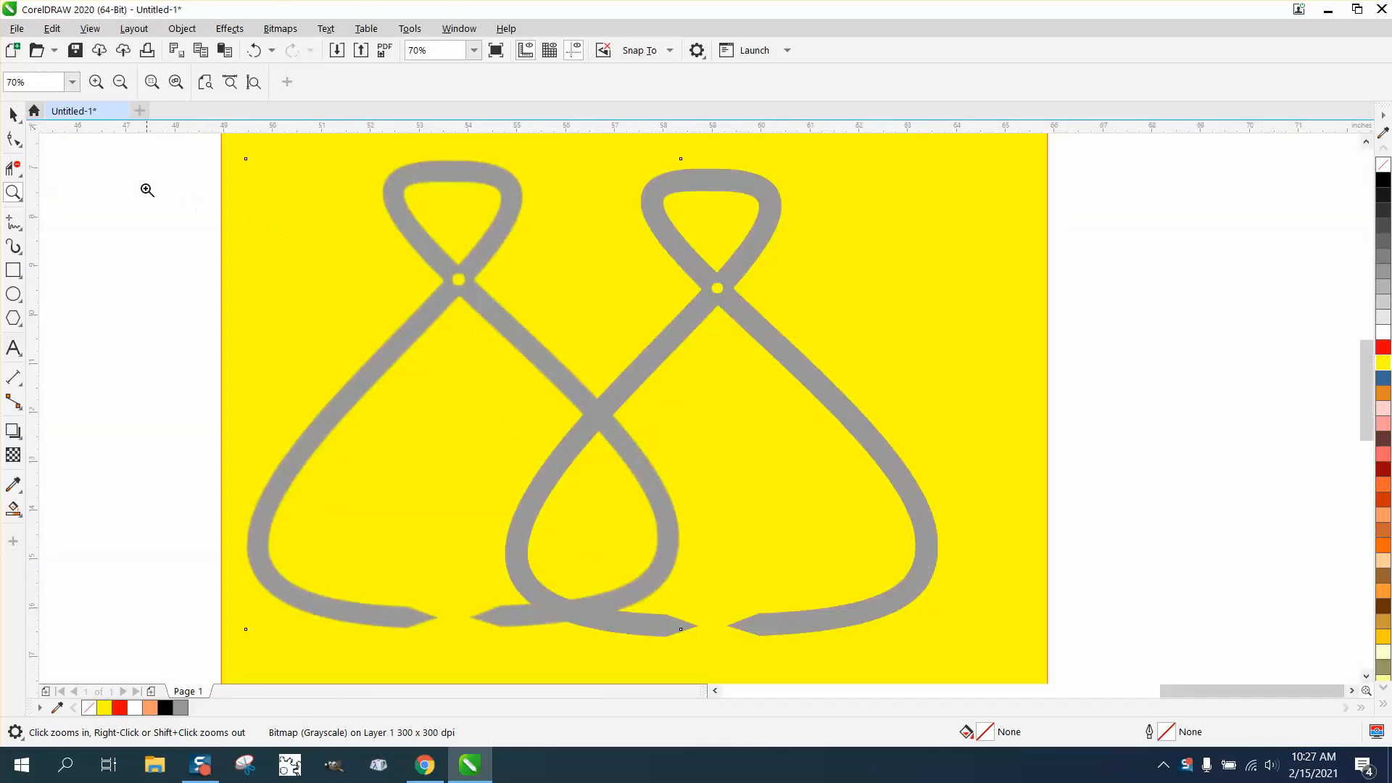
{"action": "double_click", "coordinate": [13, 114]}
{"action": "scroll", "coordinate": [749, 335], "scroll_direction": "down", "scroll_amount": 1}
{"action": "scroll", "coordinate": [801, 360], "scroll_direction": "down", "scroll_amount": 1}
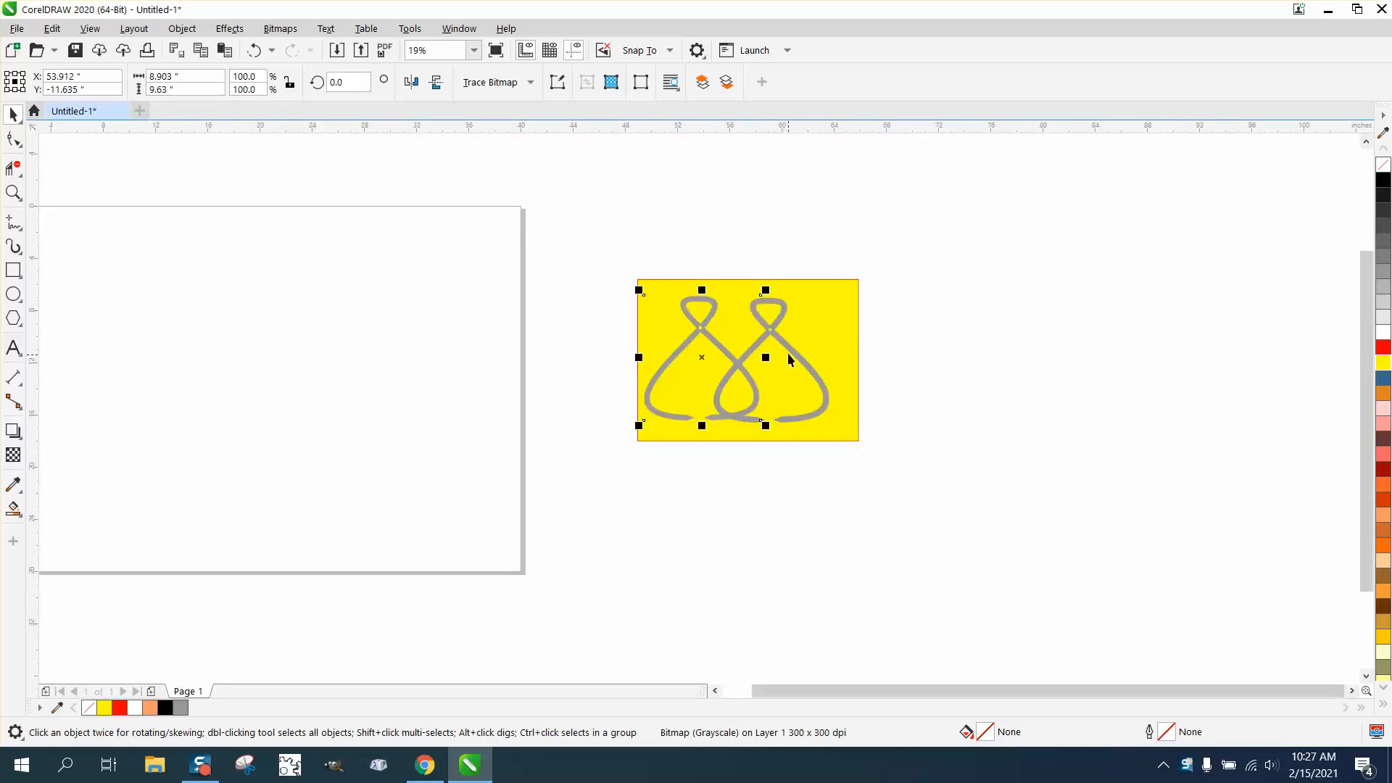
{"action": "key", "text": "Escape"}
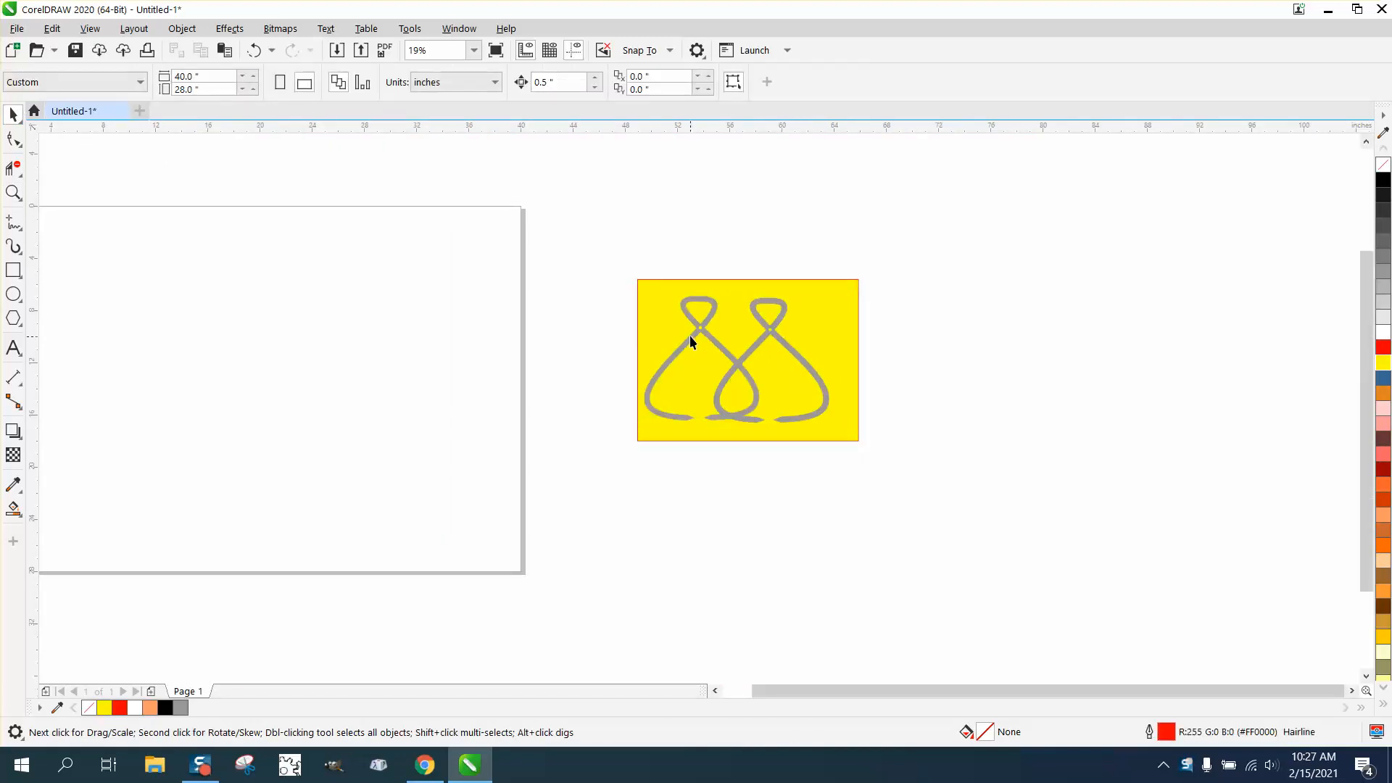
- Move the tongs bitmap from the yellow rectangle onto the page and fill the remaining traced curve with black
{"action": "left_click_drag", "start_coordinate": [689, 335], "coordinate": [407, 332]}
{"action": "left_click", "coordinate": [766, 330]}
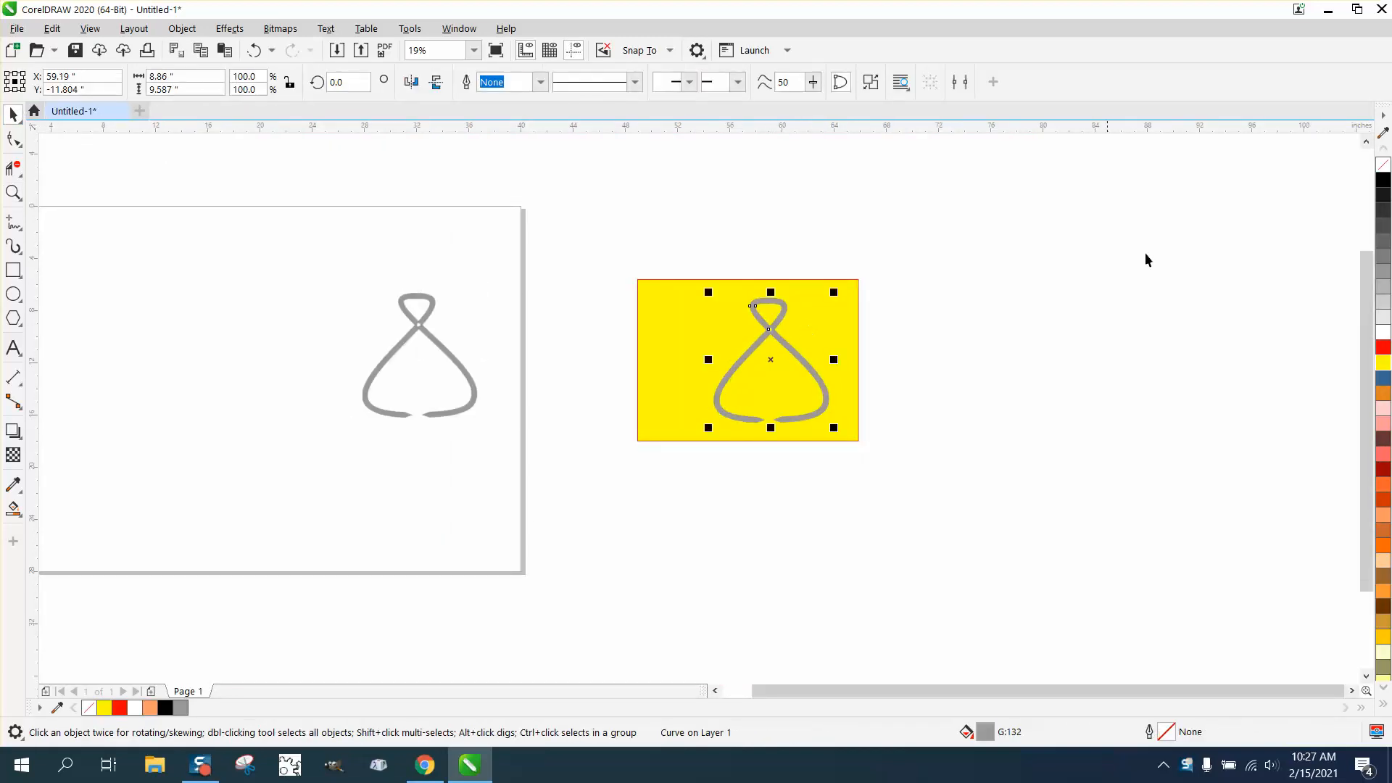
{"action": "left_click", "coordinate": [1383, 181]}
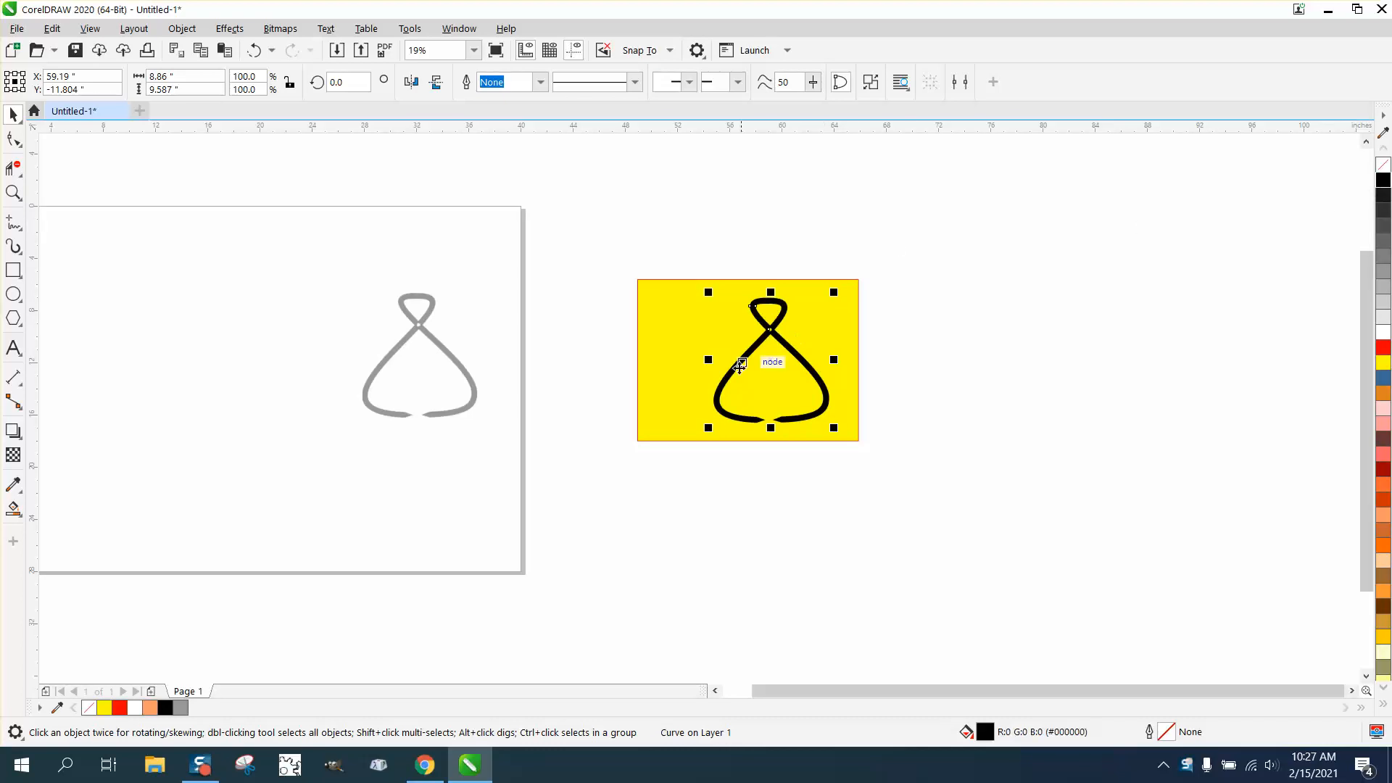
- Draw a circle about 9.48 inches in diameter on the page beside the grey tongs bitmap
{"action": "scroll", "coordinate": [497, 339], "scroll_direction": "down", "scroll_amount": 2}
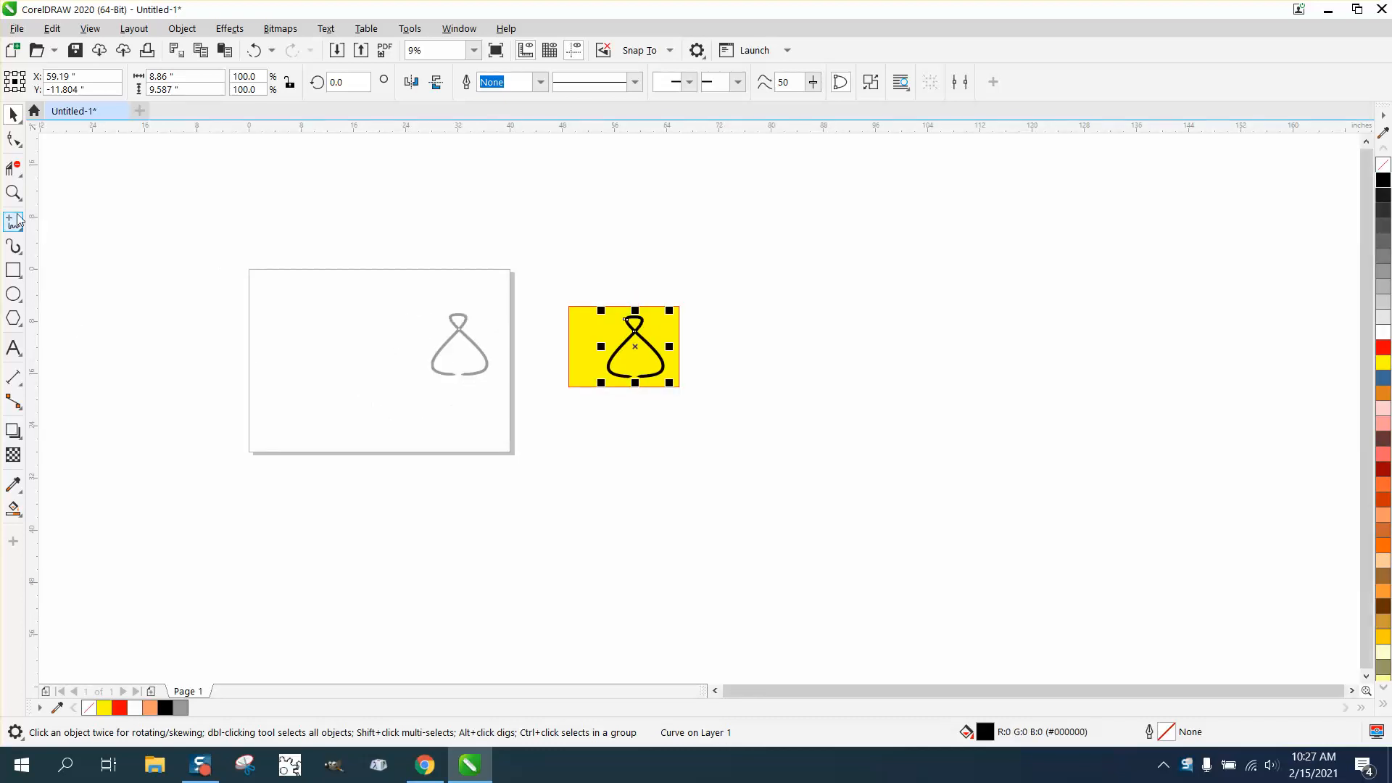
{"action": "left_click", "coordinate": [14, 192]}
{"action": "left_click_drag", "start_coordinate": [336, 274], "coordinate": [575, 406]}
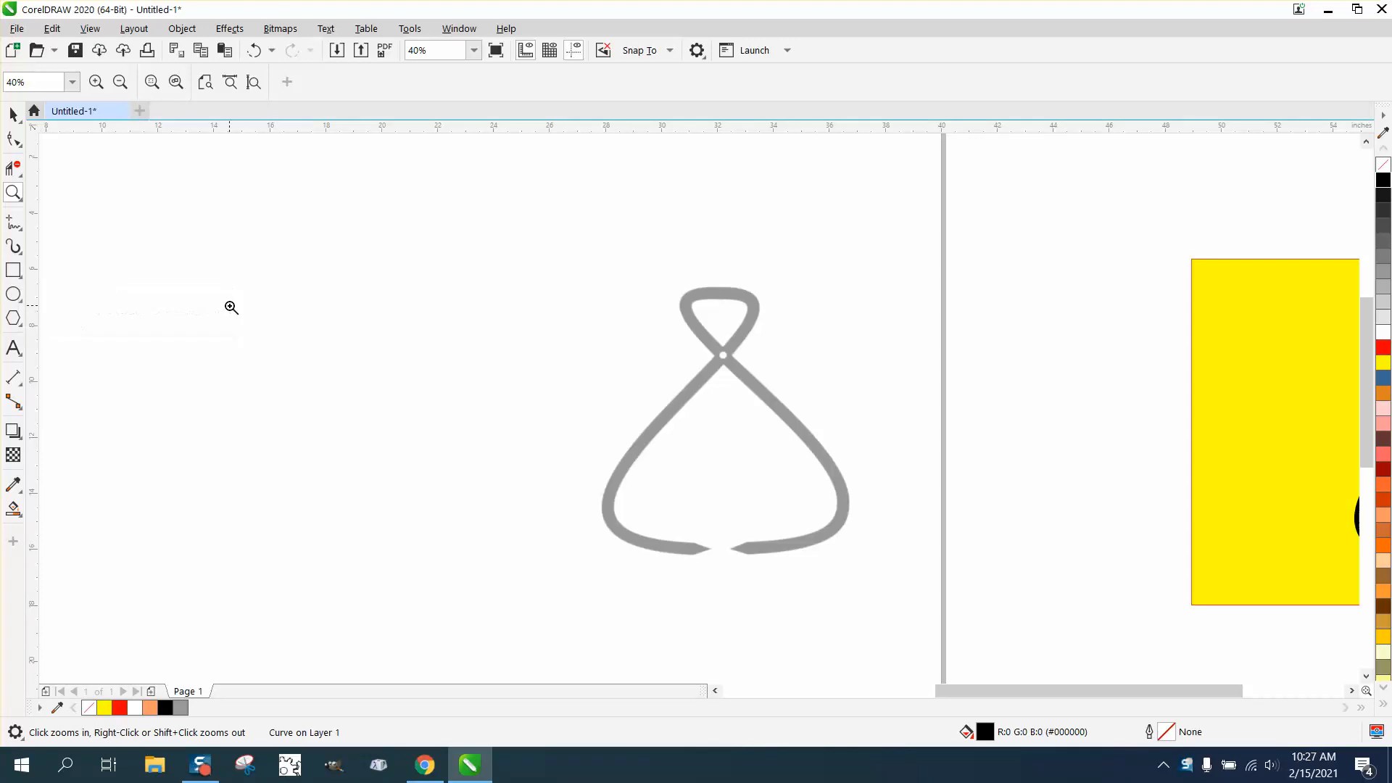
{"action": "left_click", "coordinate": [13, 292]}
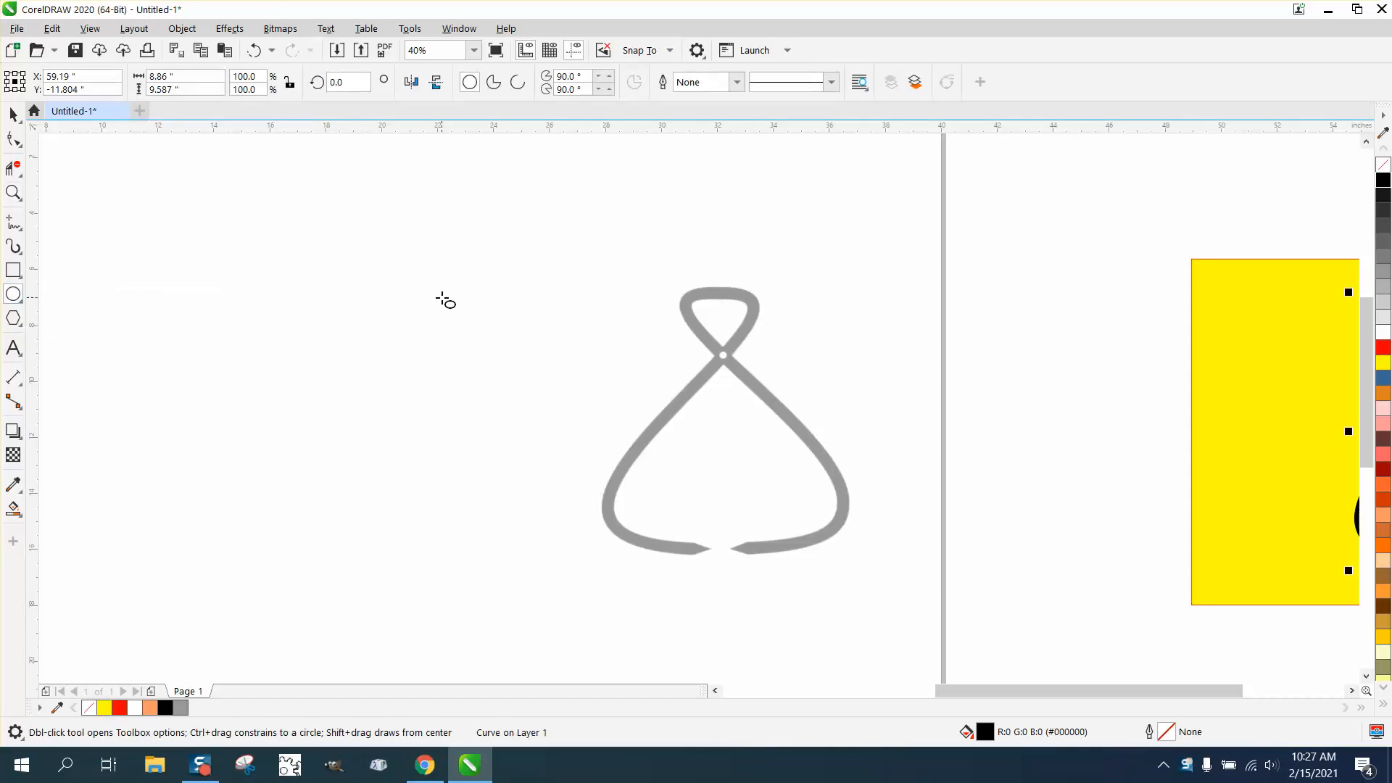
{"action": "left_click_drag", "start_coordinate": [469, 287], "coordinate": [297, 551]}
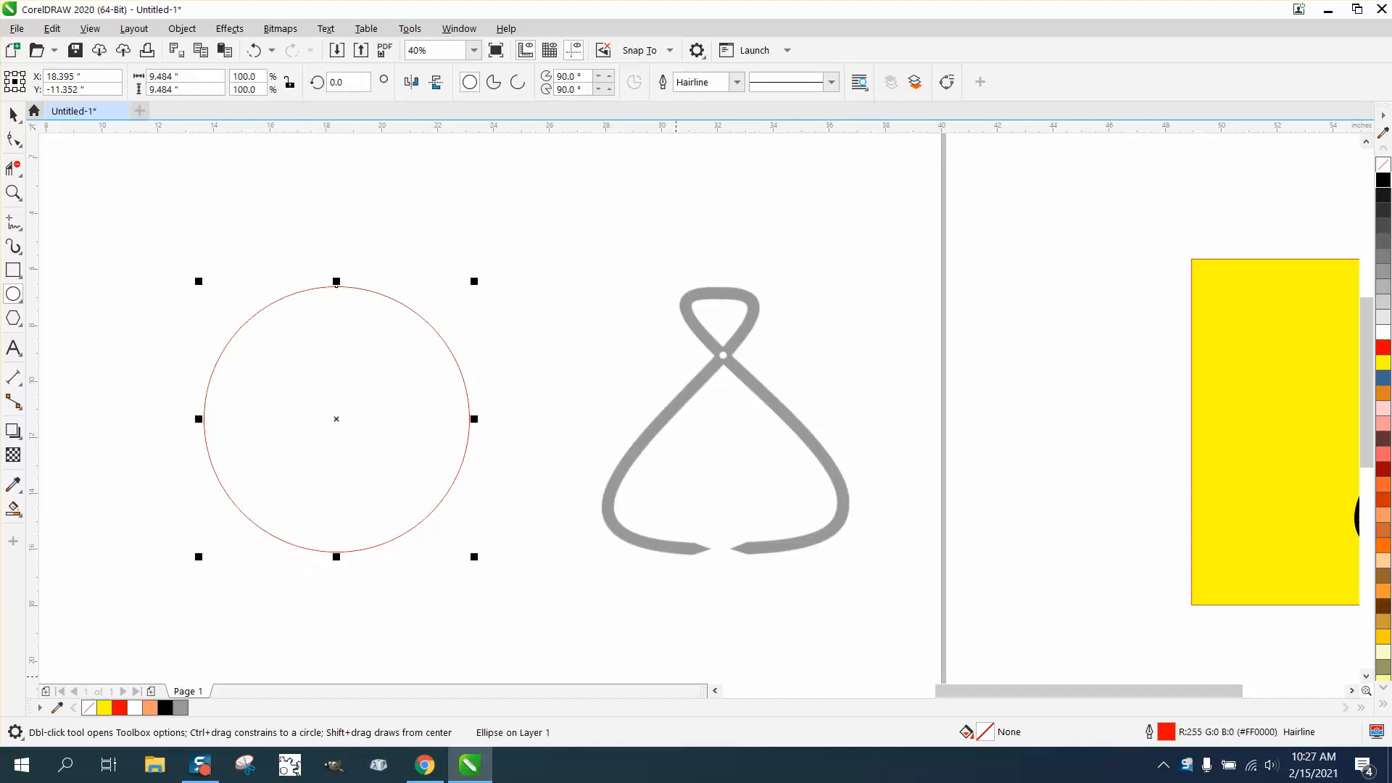
- Set the circle's outline width to 36 pt
{"action": "double_click", "coordinate": [1167, 730]}
{"action": "left_click", "coordinate": [586, 319]}
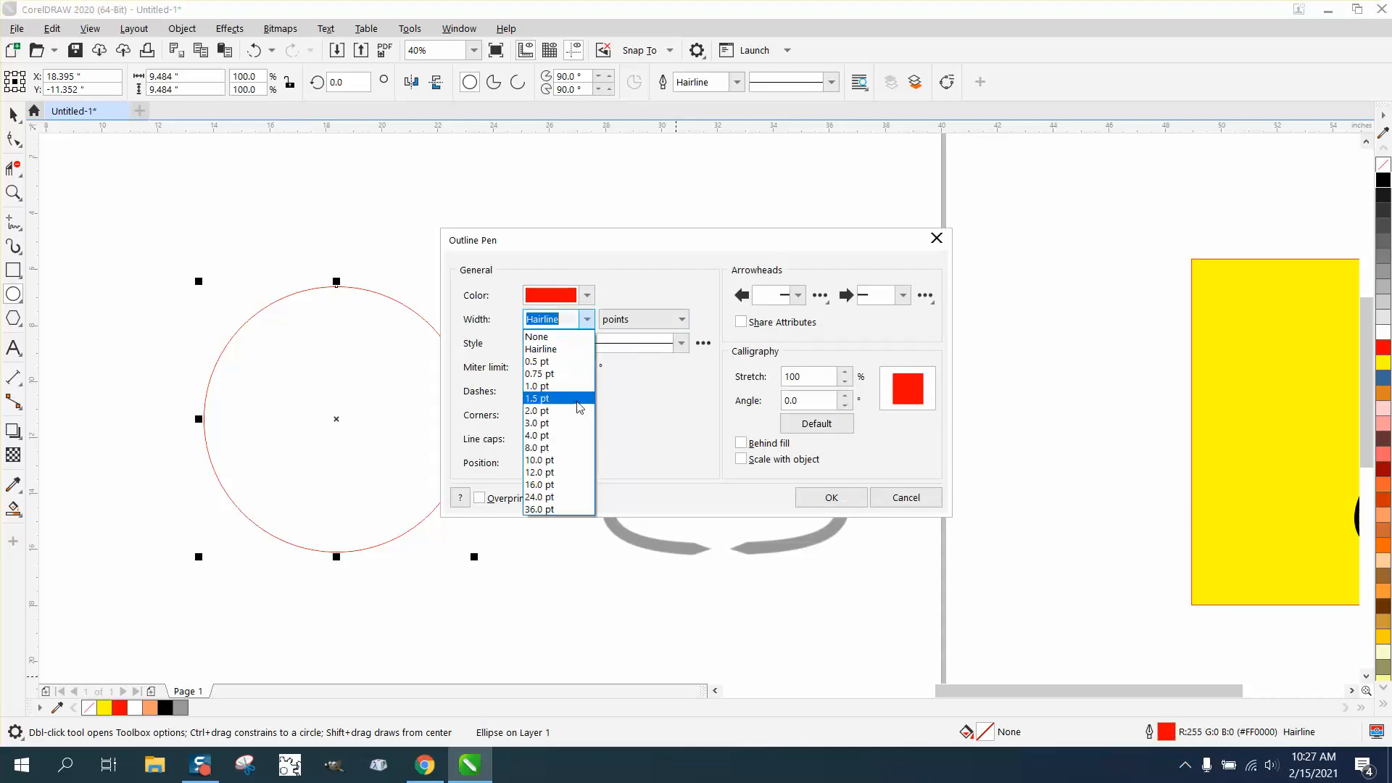
{"action": "left_click", "coordinate": [558, 509]}
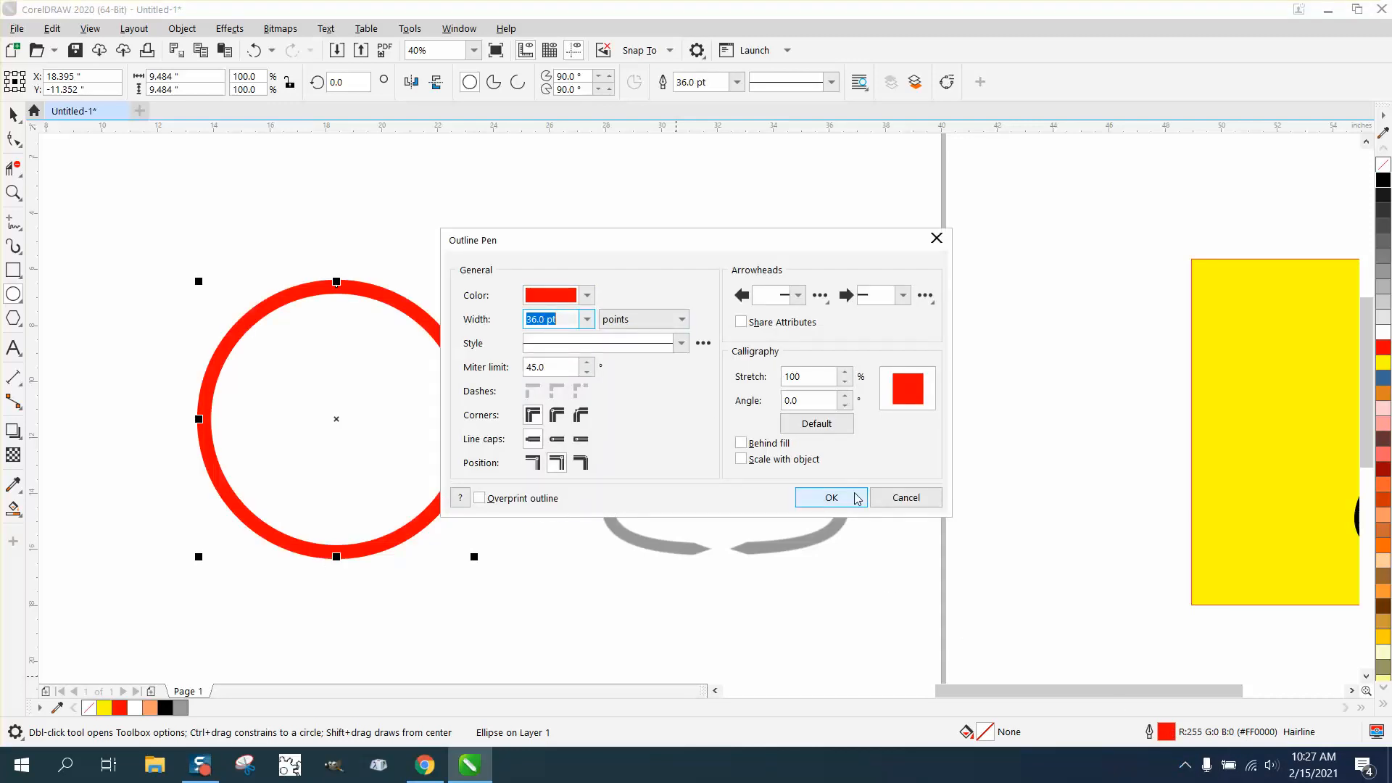
{"action": "left_click", "coordinate": [832, 498]}
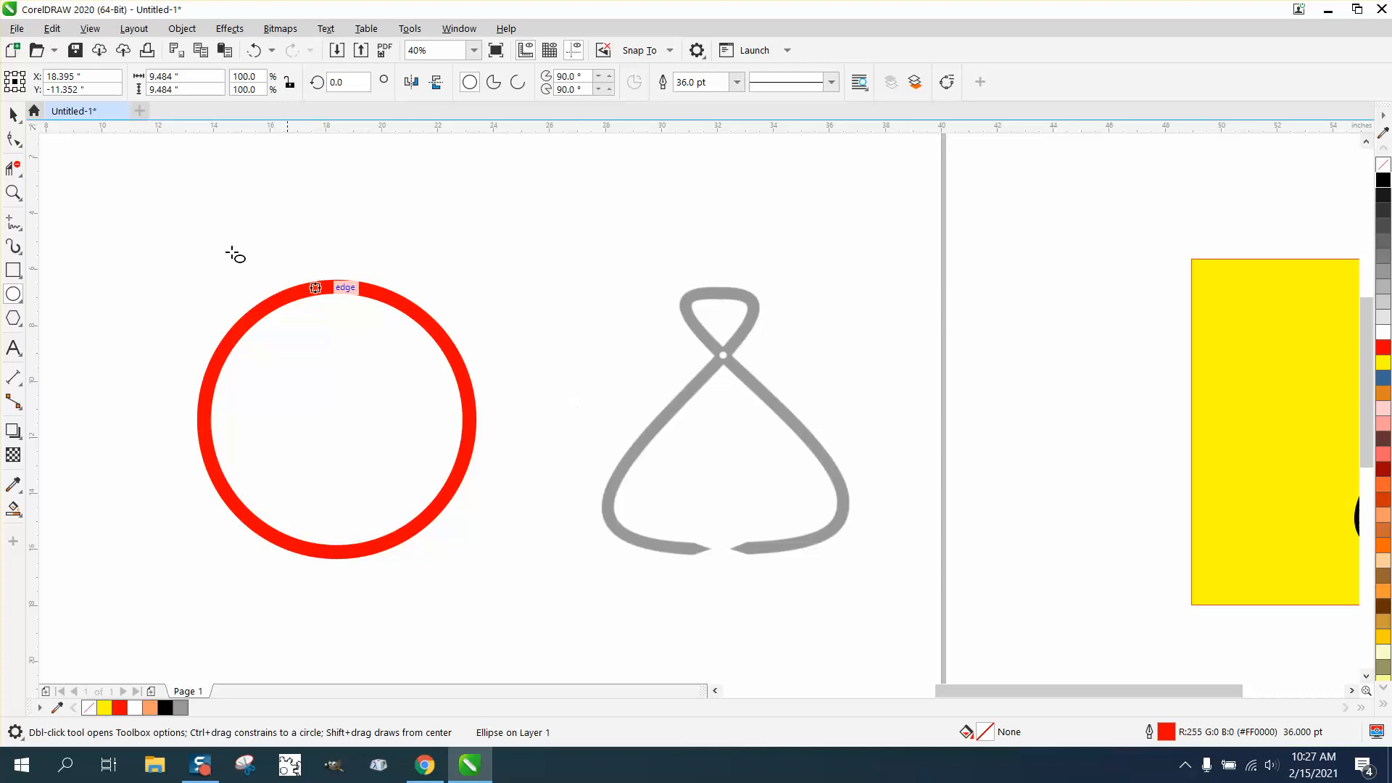
- Select the red circle and convert it to curves
{"action": "left_click", "coordinate": [13, 115]}
{"action": "left_click_drag", "start_coordinate": [151, 217], "coordinate": [206, 391]}
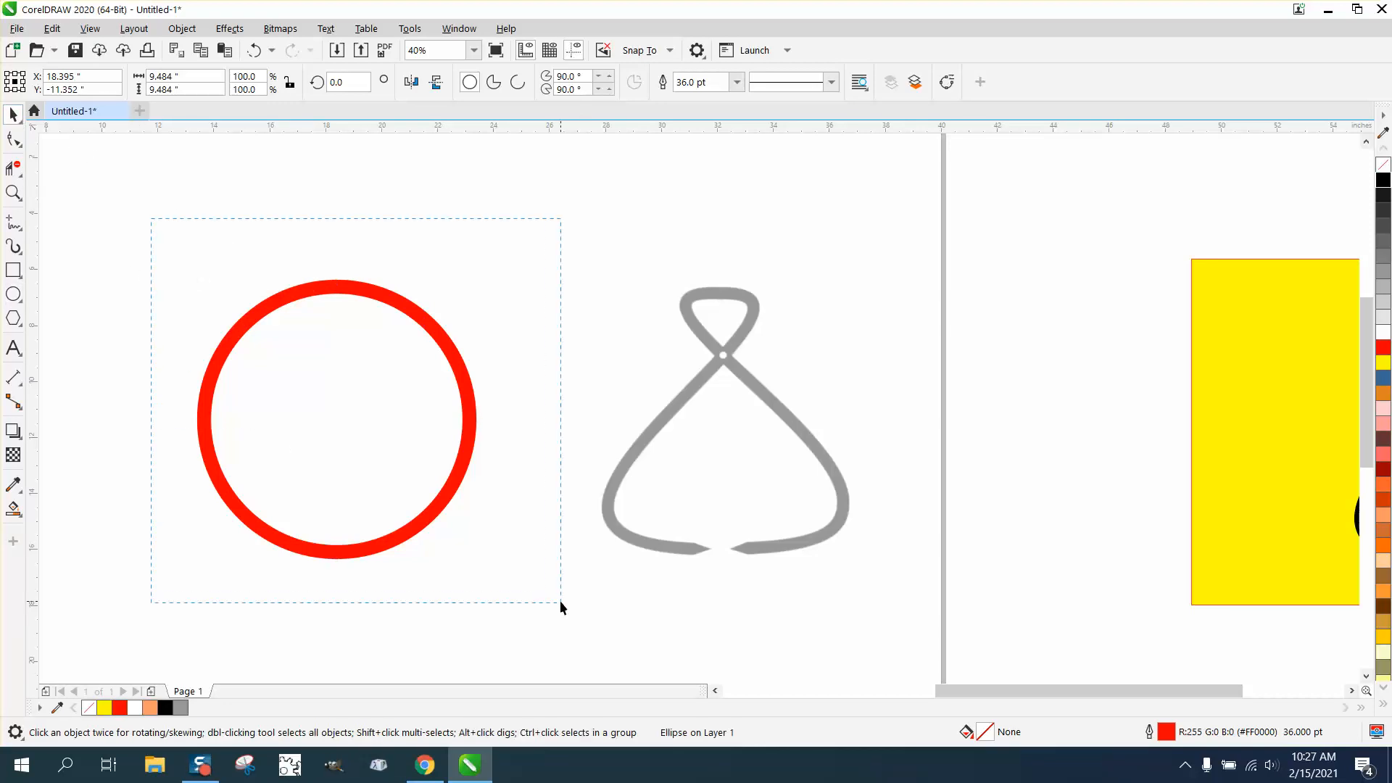
{"action": "left_click_drag", "start_coordinate": [560, 604], "coordinate": [560, 604]}
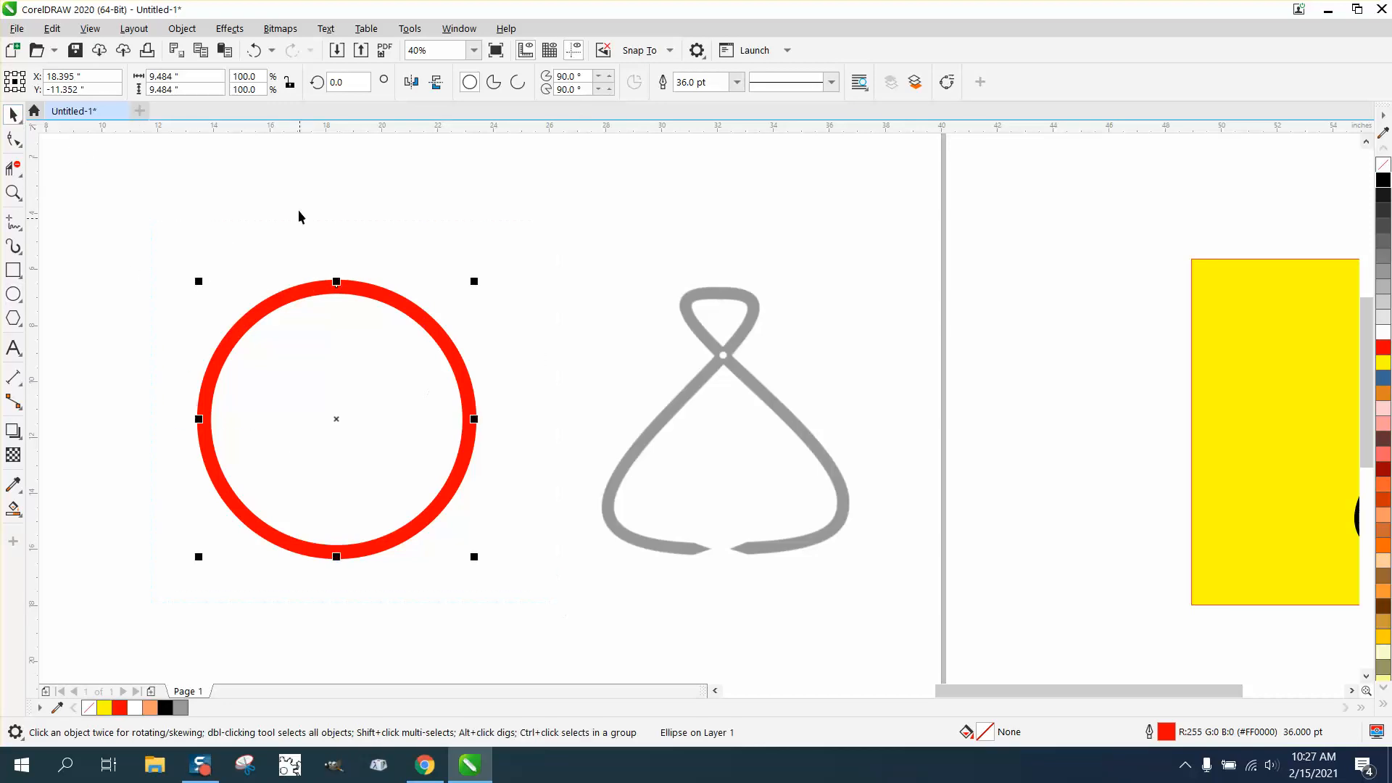
{"action": "left_click", "coordinate": [182, 29]}
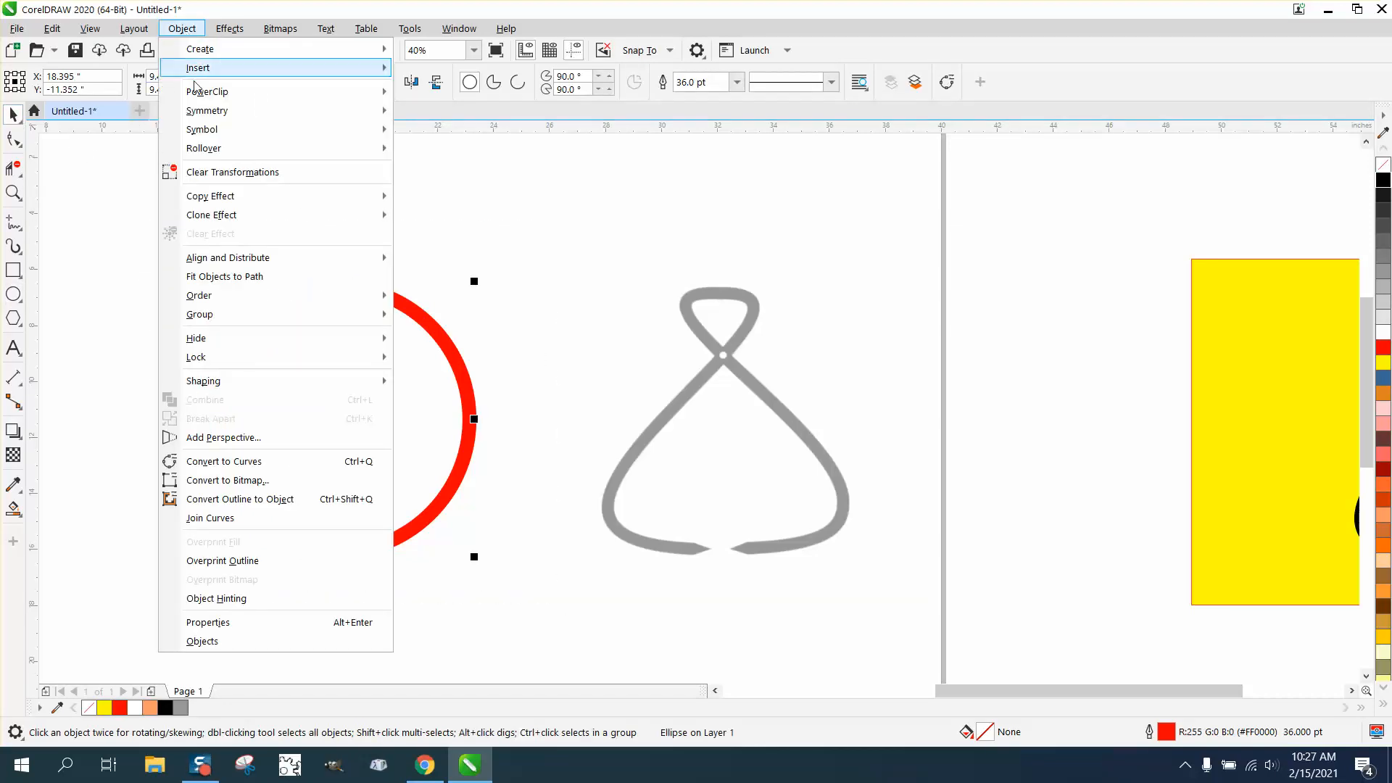
{"action": "left_click", "coordinate": [235, 460]}
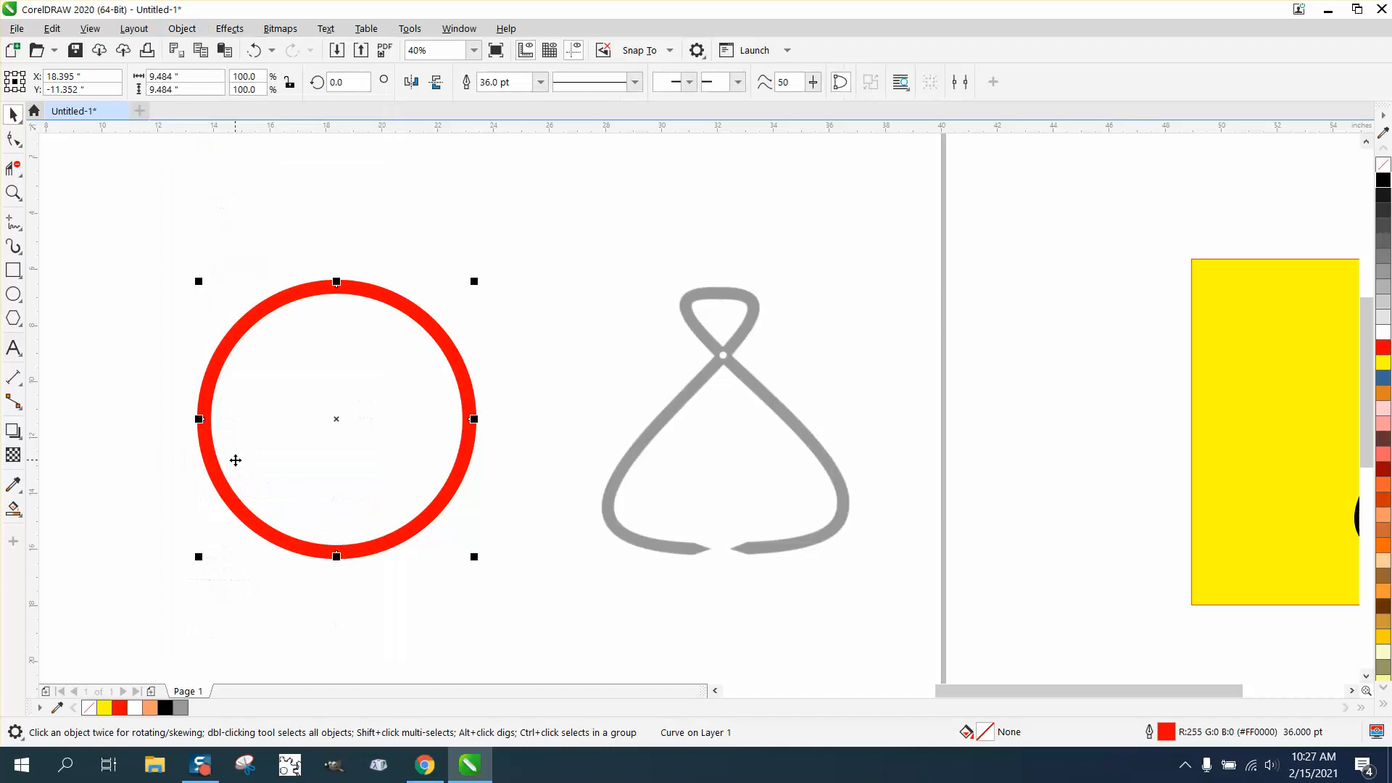
- Cross the handles of the circle's top node to form a small loop, and raise that node
{"action": "left_click", "coordinate": [13, 192]}
{"action": "left_click_drag", "start_coordinate": [174, 232], "coordinate": [476, 431]}
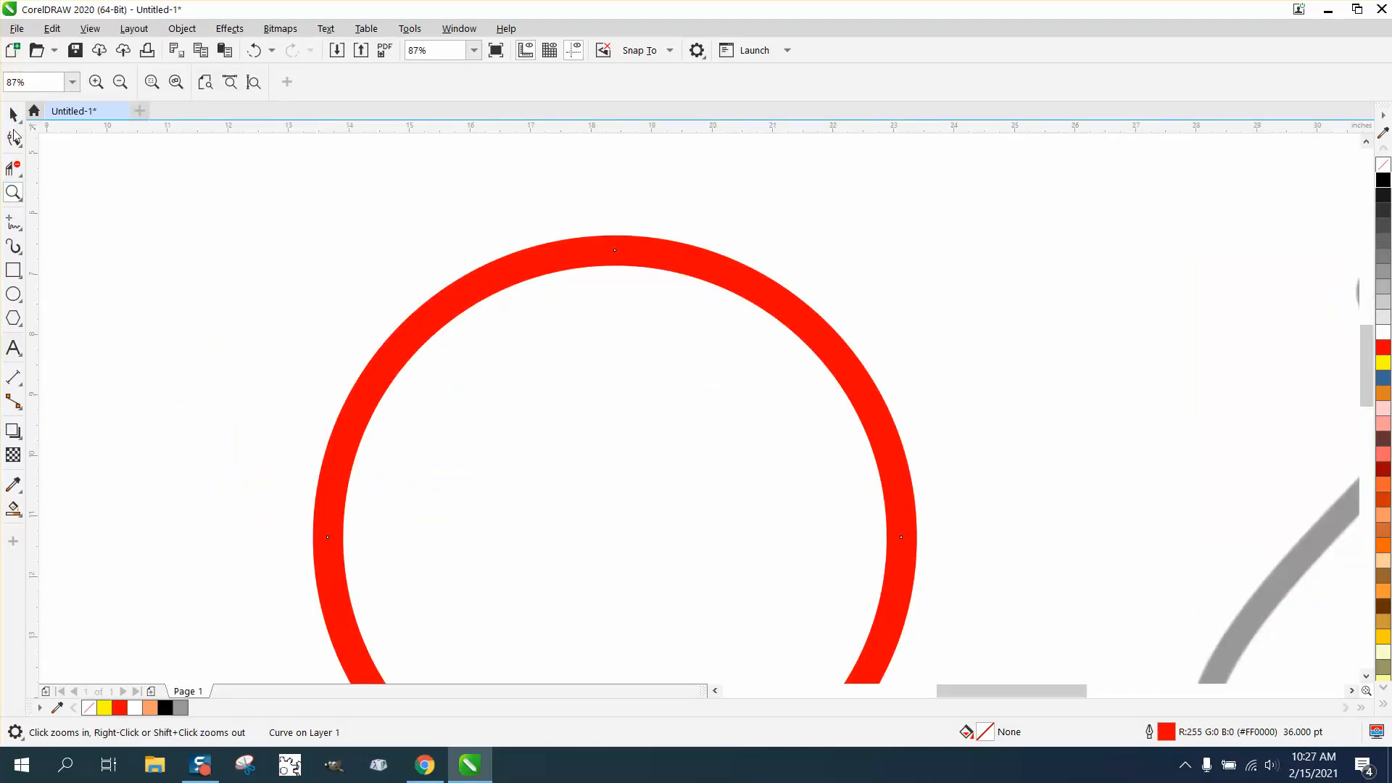
{"action": "left_click", "coordinate": [14, 138]}
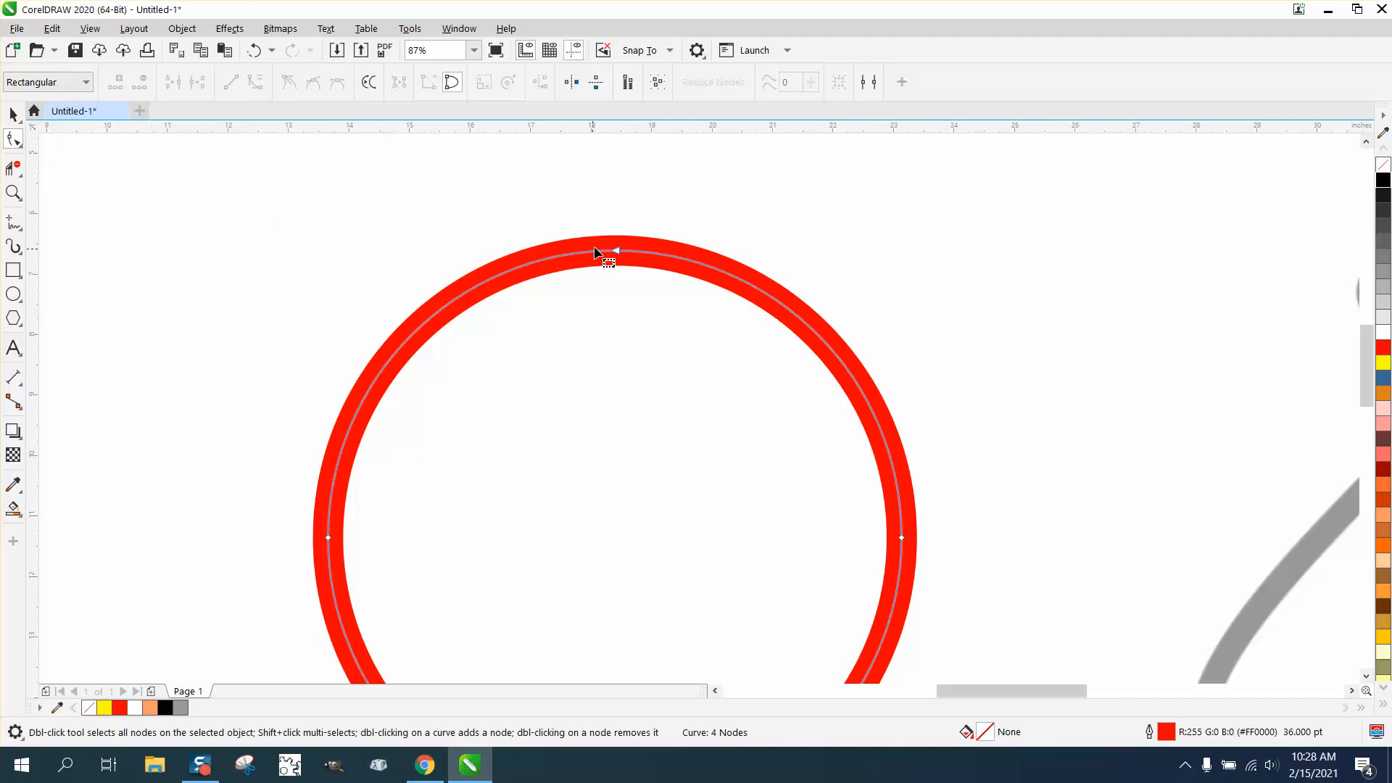
{"action": "left_click", "coordinate": [620, 254]}
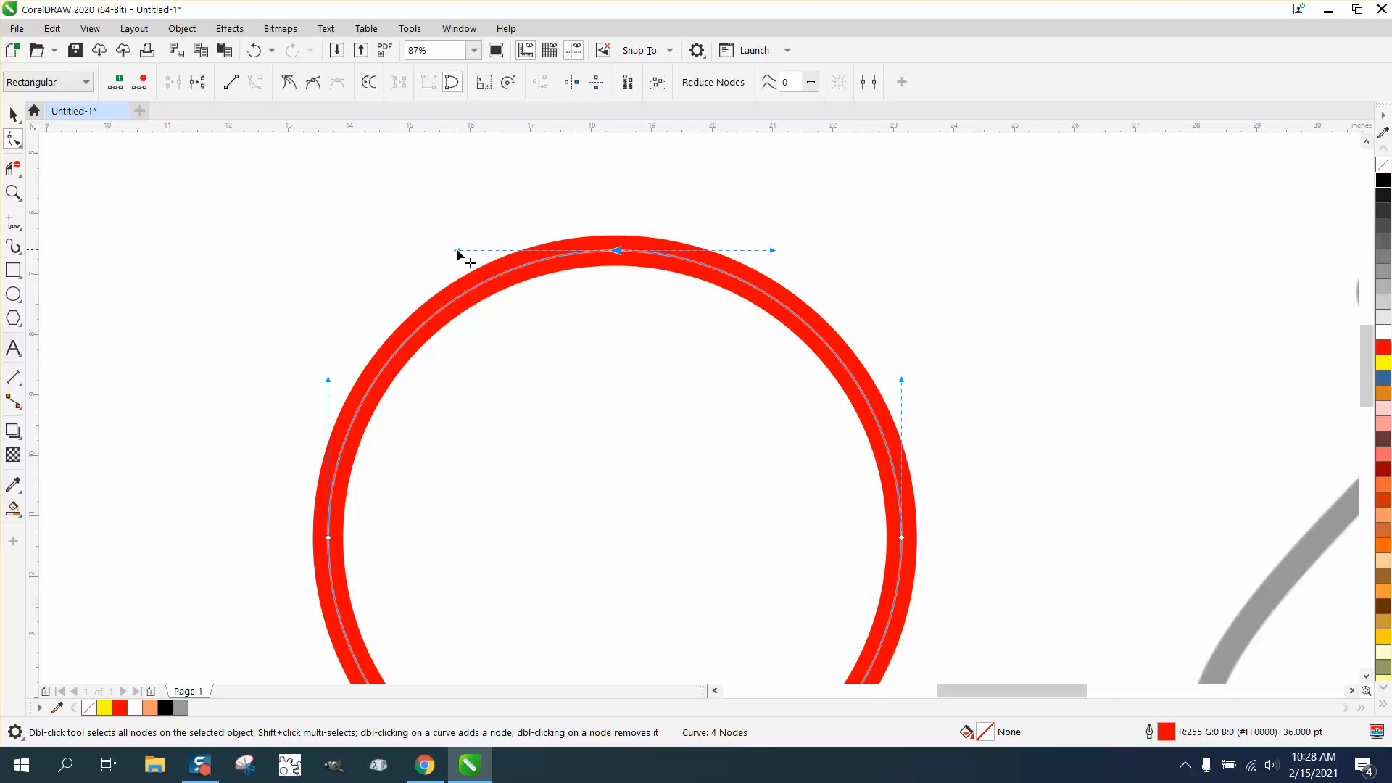
{"action": "mouse_move", "coordinate": [457, 251]}
{"action": "left_mouse_down"}
{"action": "mouse_move", "coordinate": [512, 367]}
{"action": "mouse_move", "coordinate": [718, 432]}
{"action": "mouse_move", "coordinate": [885, 358]}
{"action": "mouse_move", "coordinate": [892, 239]}
{"action": "left_mouse_up"}
{"action": "scroll", "coordinate": [797, 244], "scroll_direction": "down", "scroll_amount": 3}
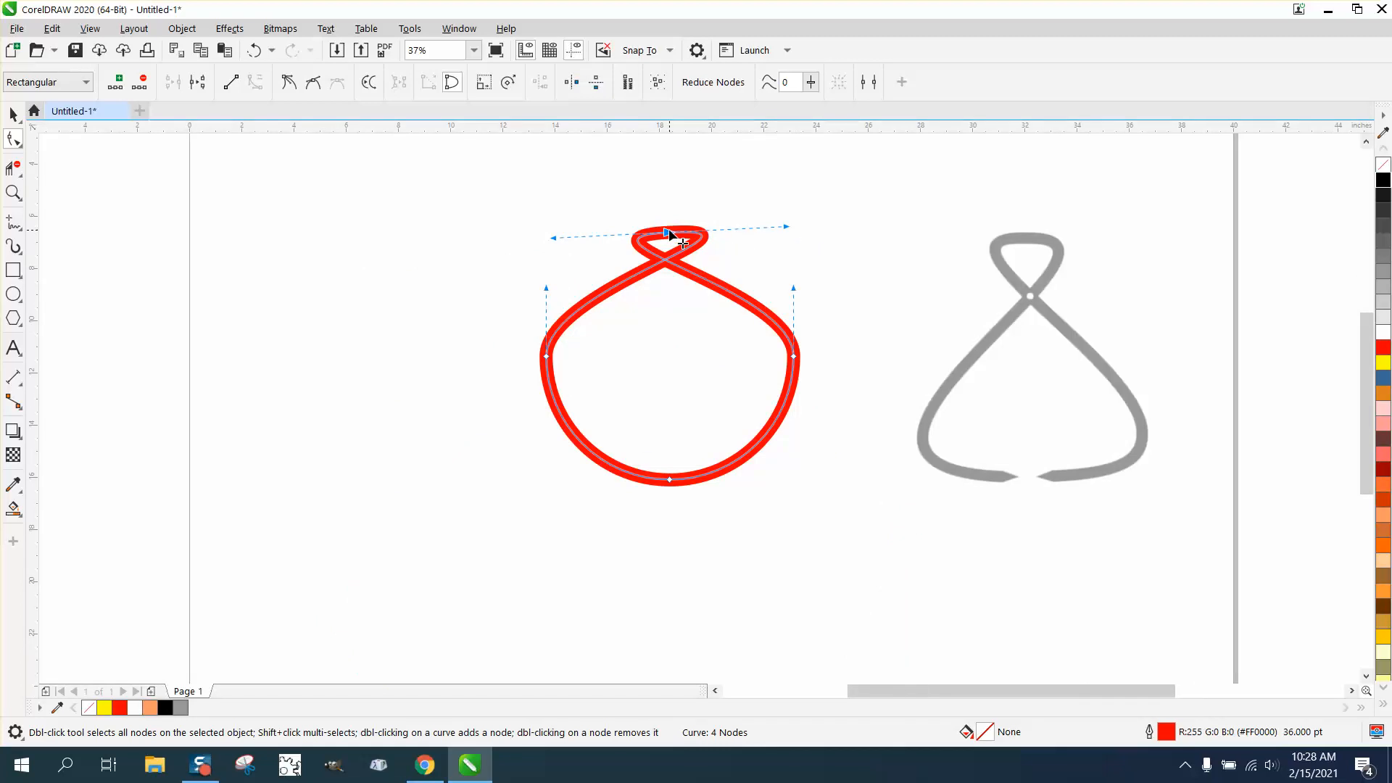
{"action": "left_click_drag", "start_coordinate": [668, 232], "coordinate": [659, 191]}
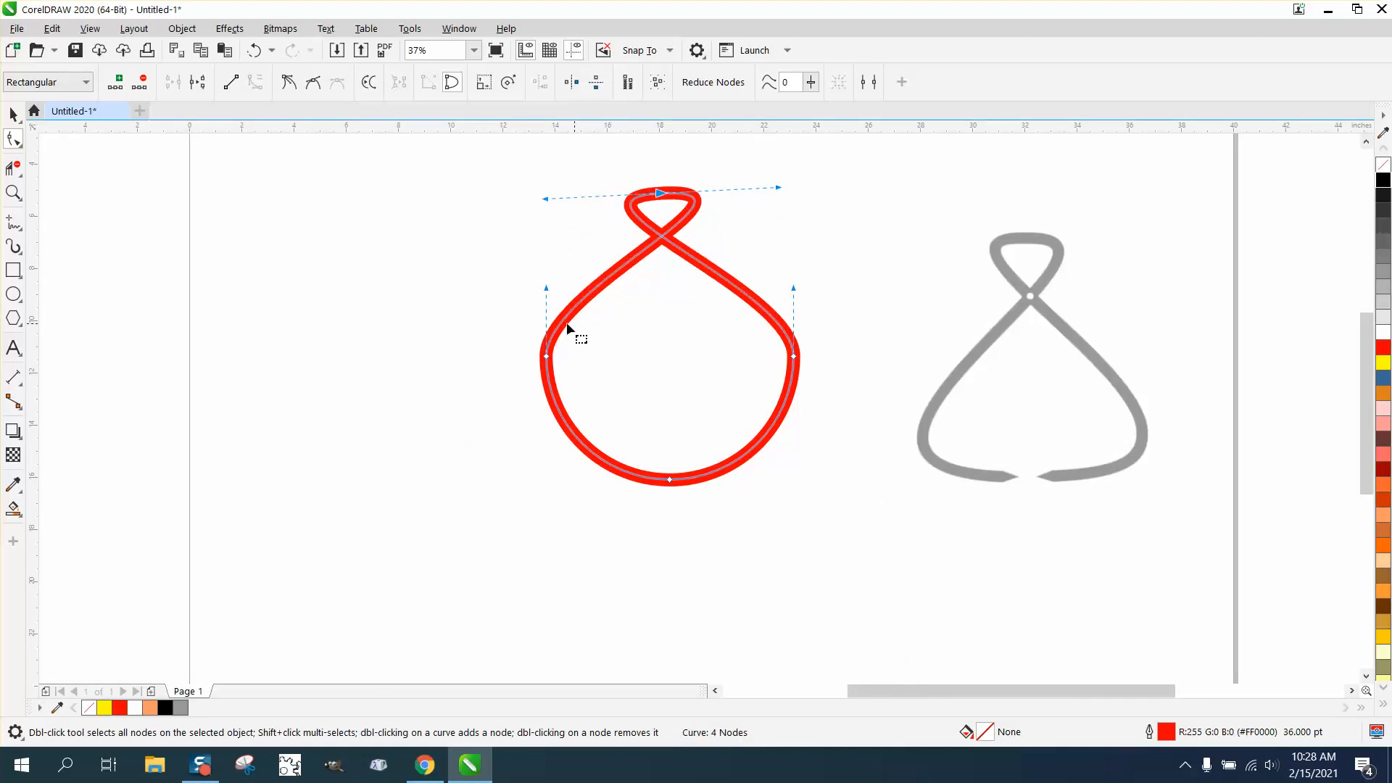
- Delete the curve's two side nodes and adjust the top node and its handles to match the grey tongs
{"action": "key", "text": "Delete"}
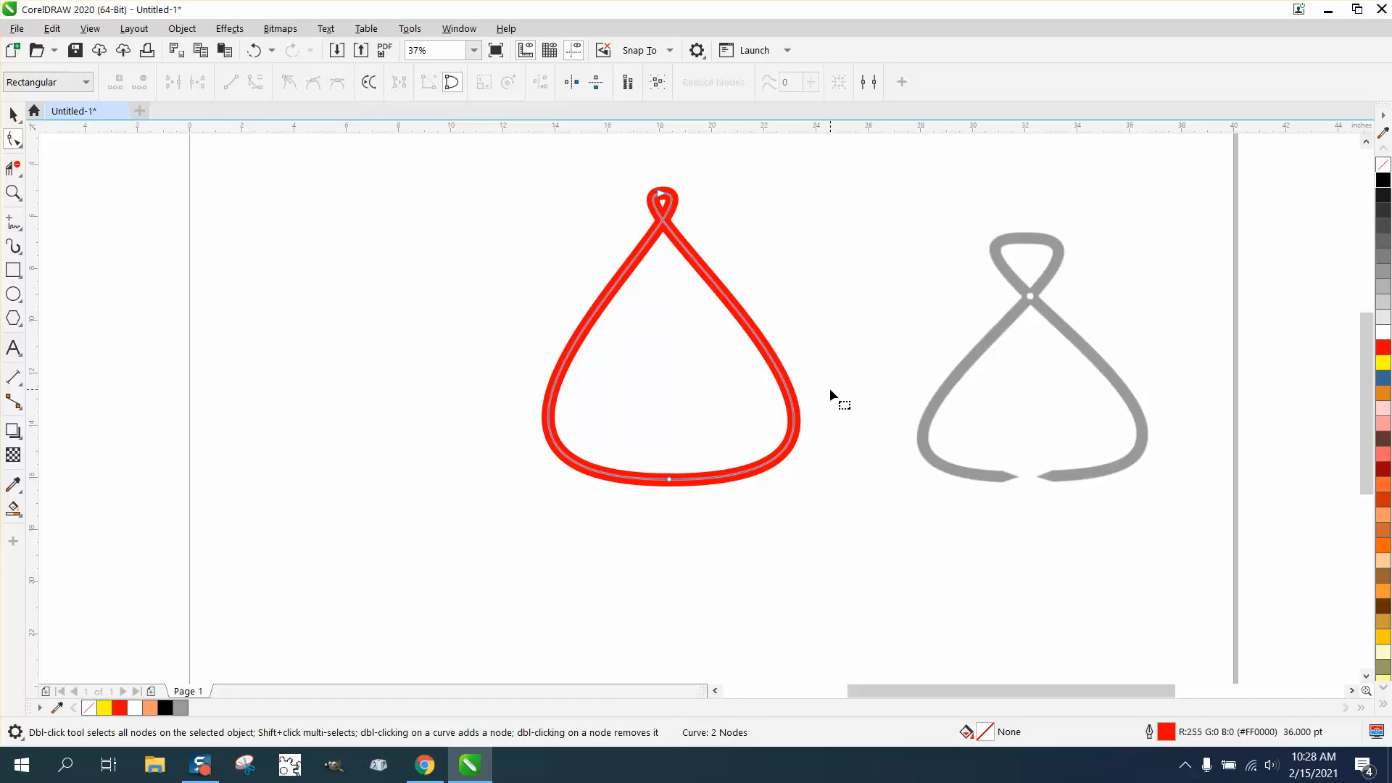
{"action": "left_click_drag", "start_coordinate": [663, 199], "coordinate": [824, 257]}
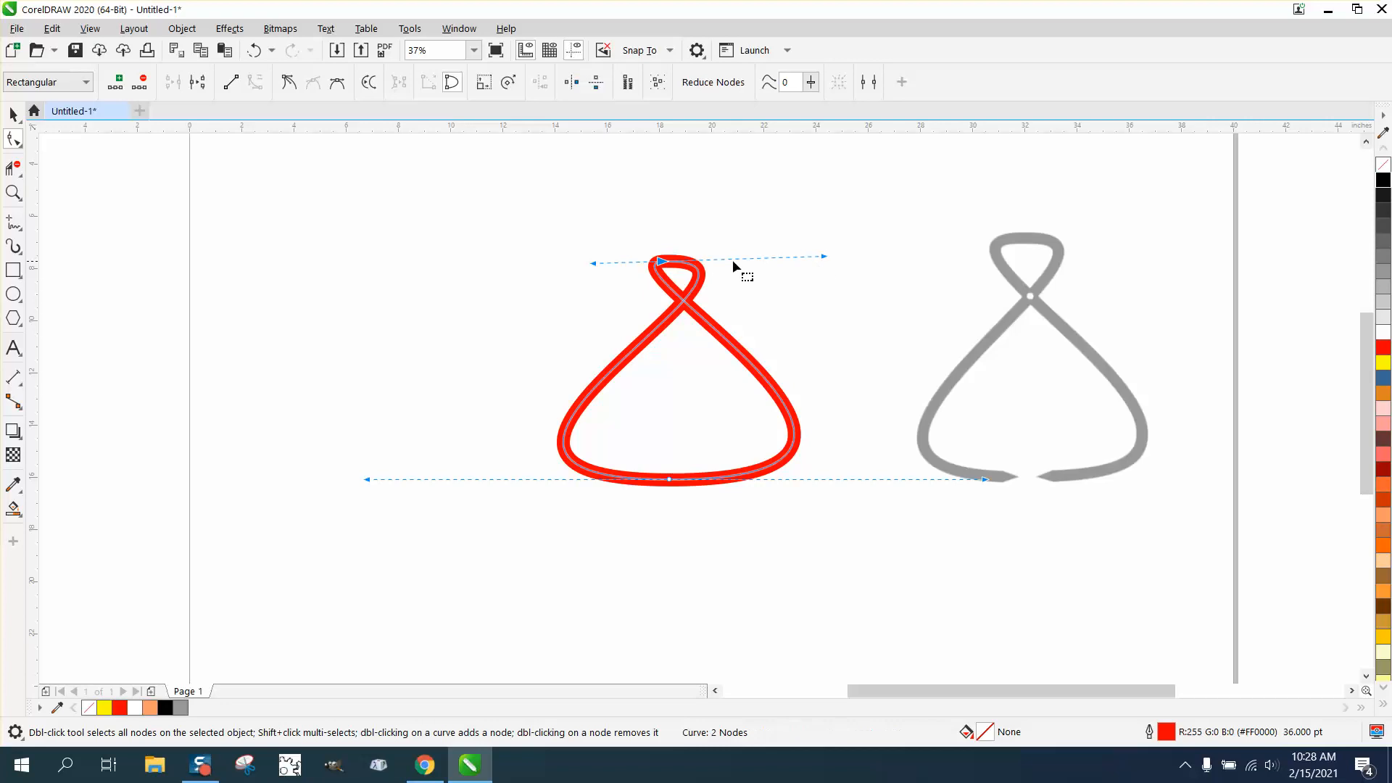
{"action": "left_click_drag", "start_coordinate": [595, 263], "coordinate": [514, 270]}
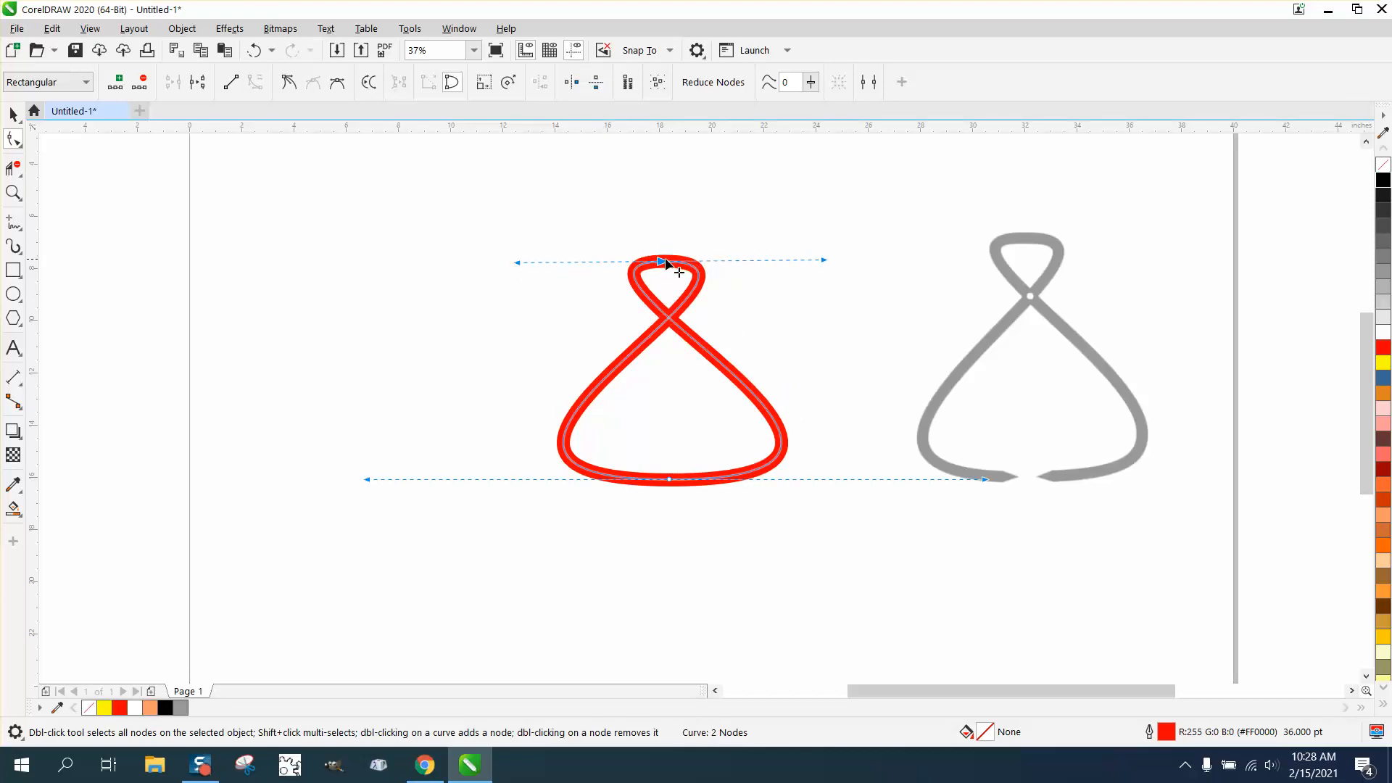
{"action": "left_click_drag", "start_coordinate": [658, 261], "coordinate": [663, 244]}
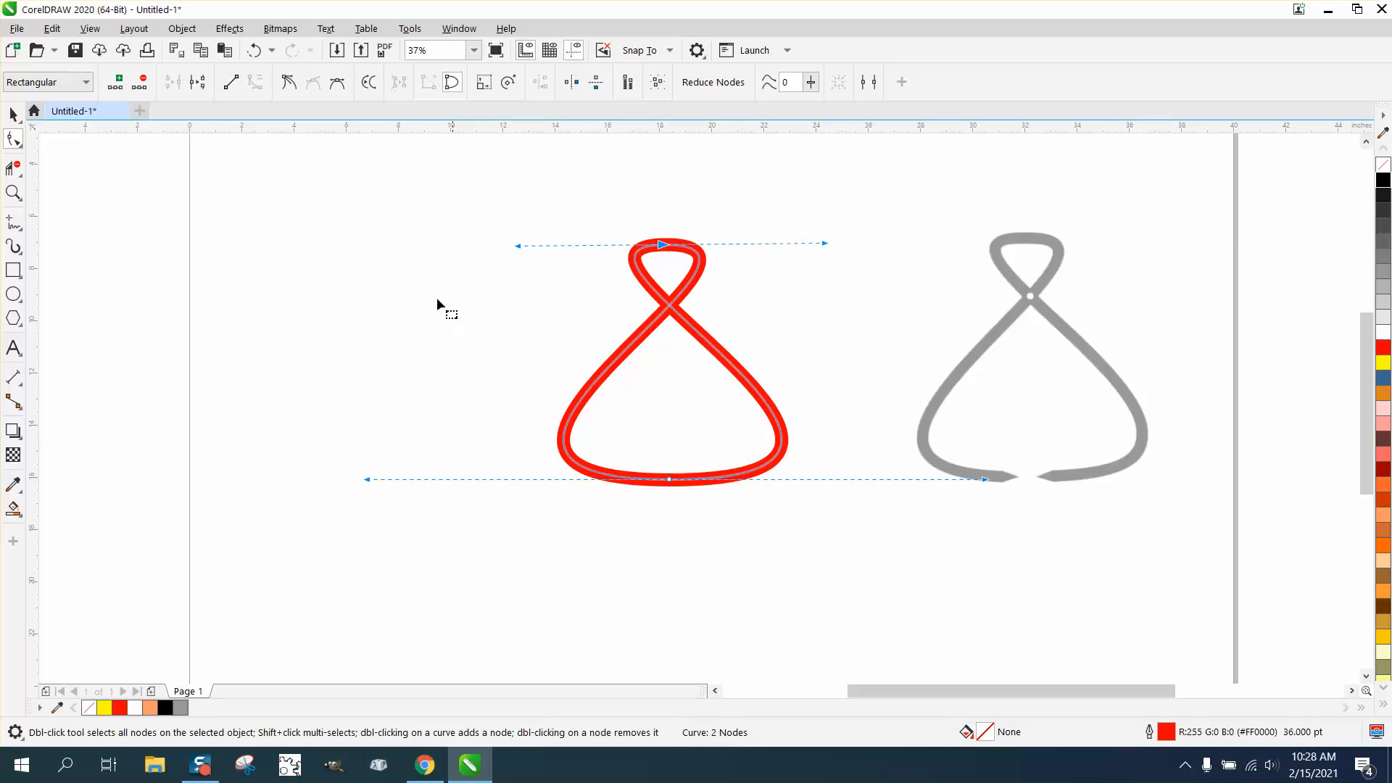
- Select the red tongs-shaped curve and convert its outline to an object
{"action": "left_click", "coordinate": [20, 199]}
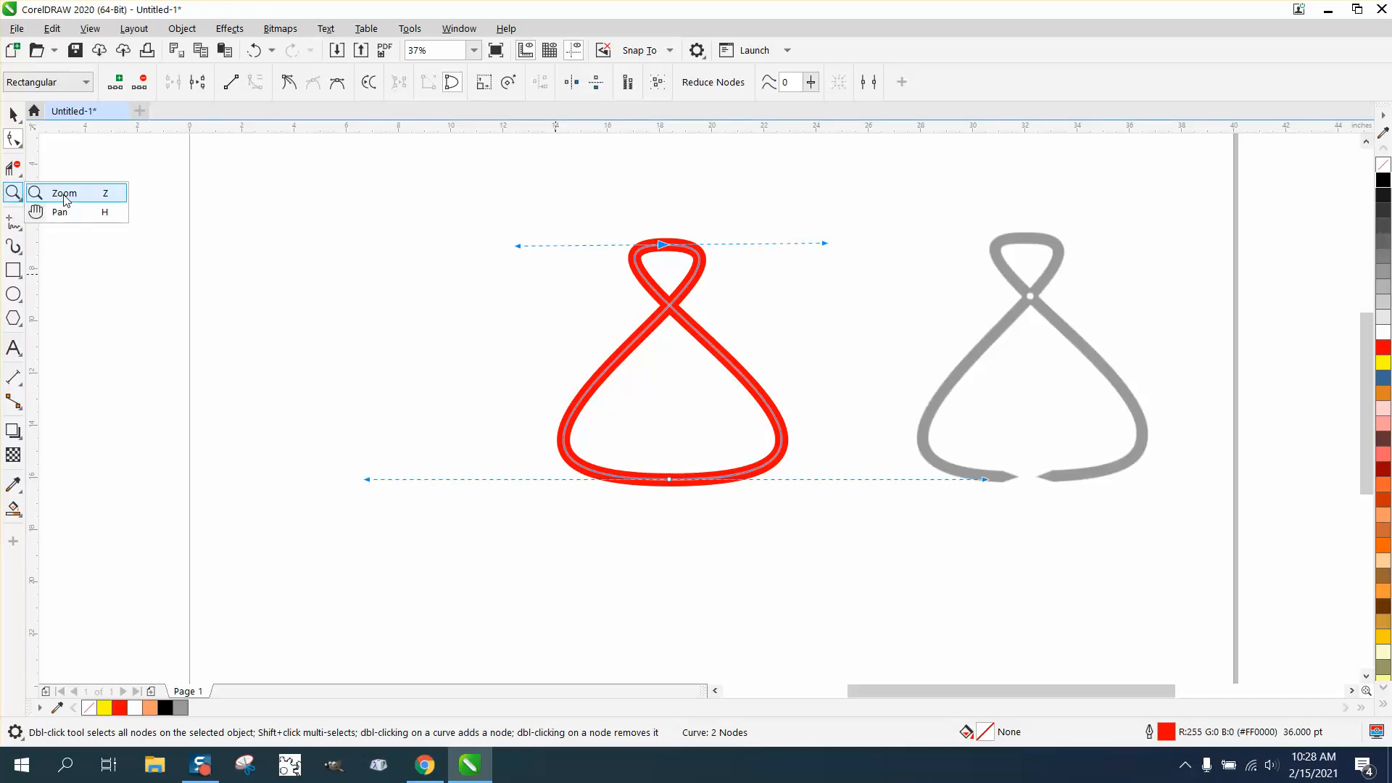
{"action": "left_click", "coordinate": [65, 194]}
{"action": "left_click_drag", "start_coordinate": [641, 396], "coordinate": [878, 537]}
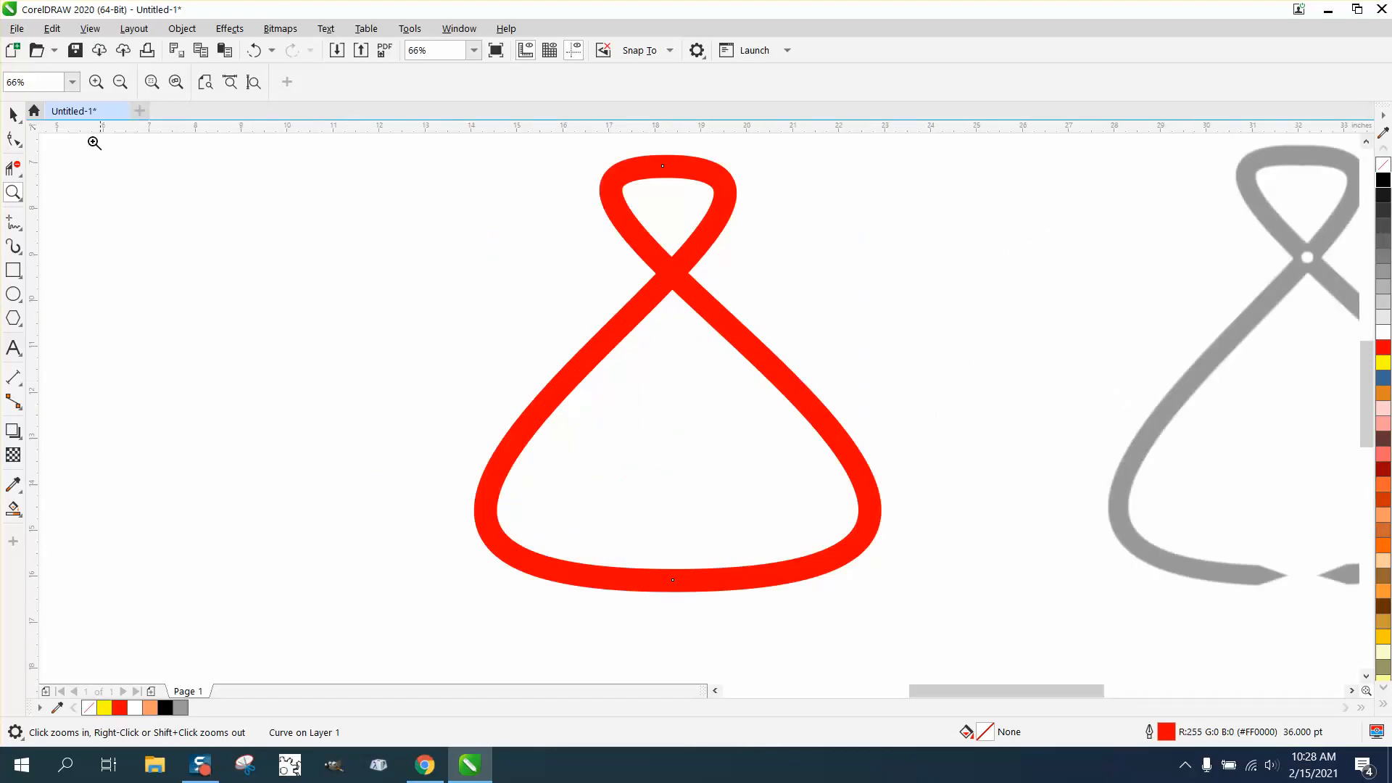
{"action": "left_click", "coordinate": [13, 113]}
{"action": "left_click", "coordinate": [625, 217]}
{"action": "left_click", "coordinate": [13, 113]}
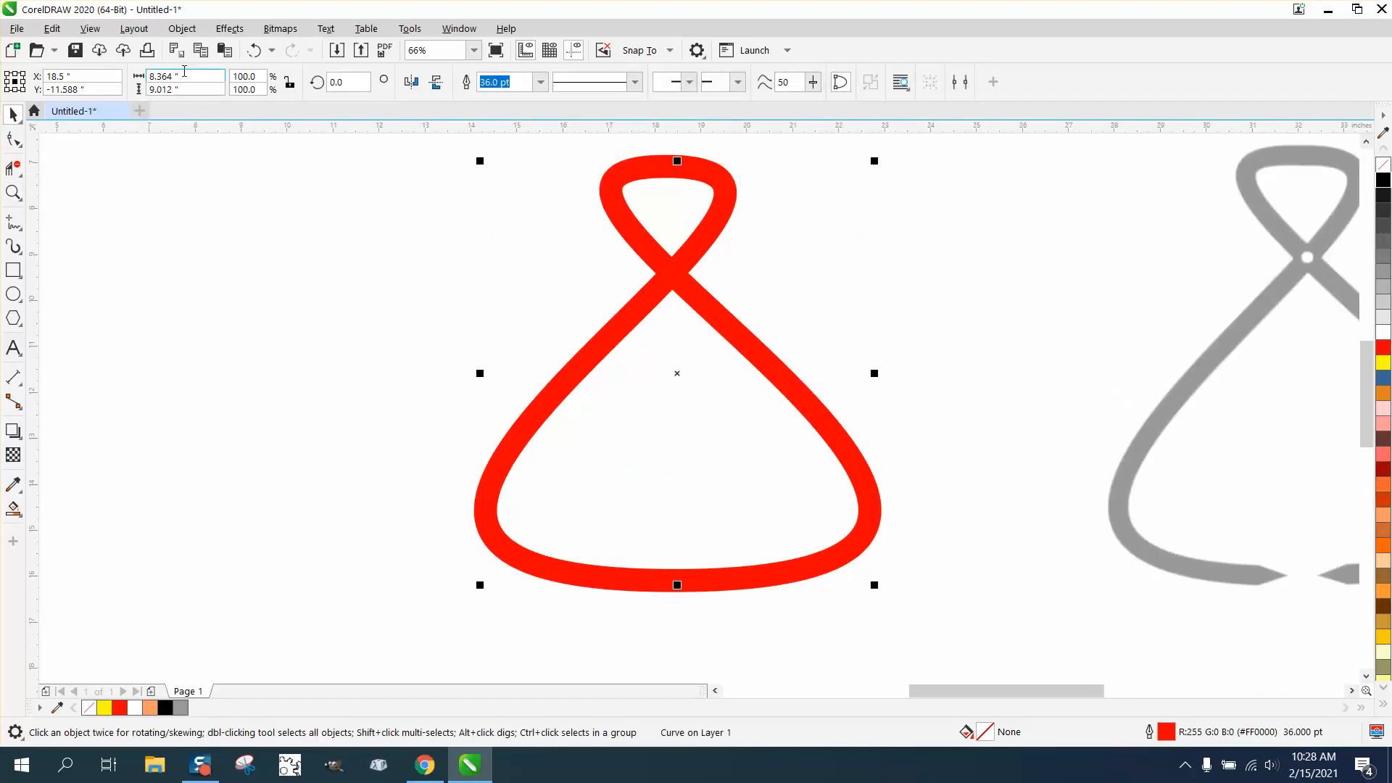
{"action": "left_click", "coordinate": [182, 28]}
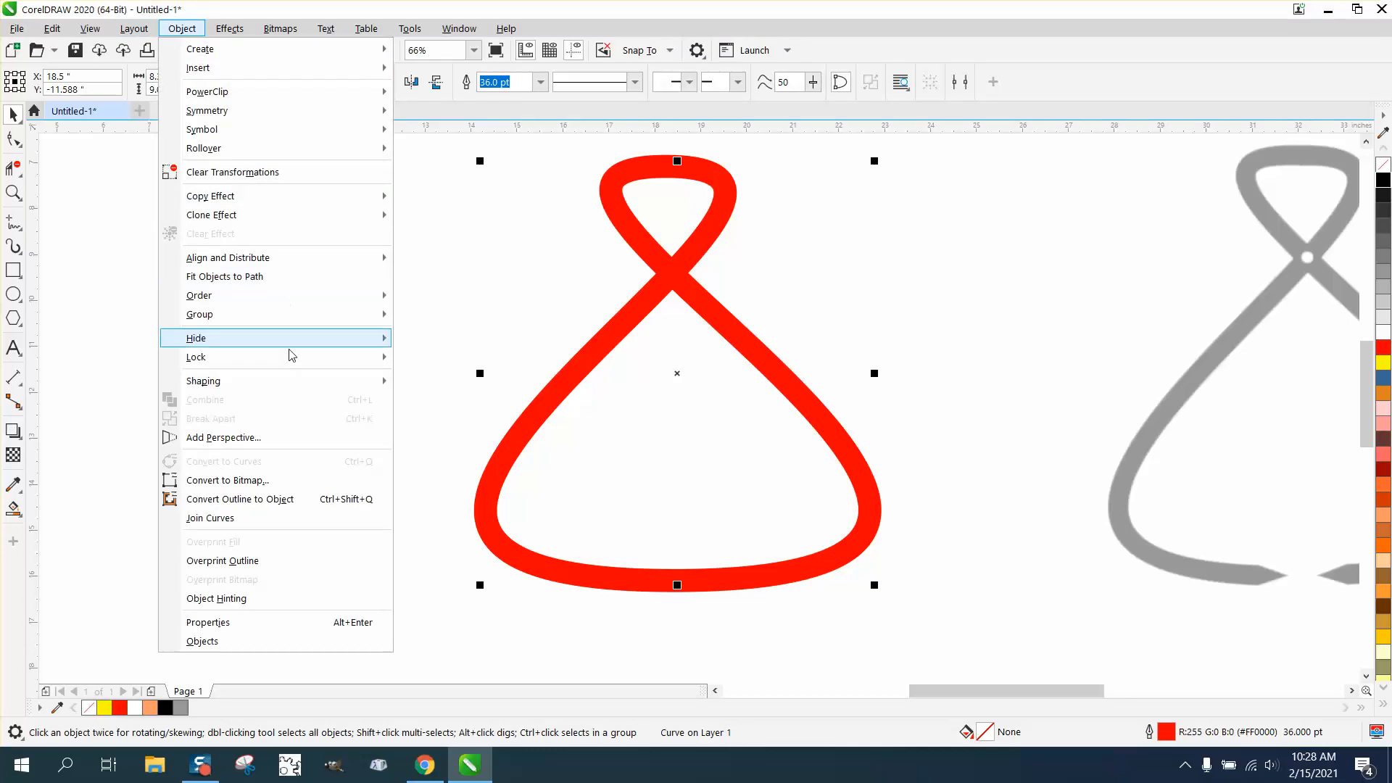
{"action": "left_click", "coordinate": [273, 499]}
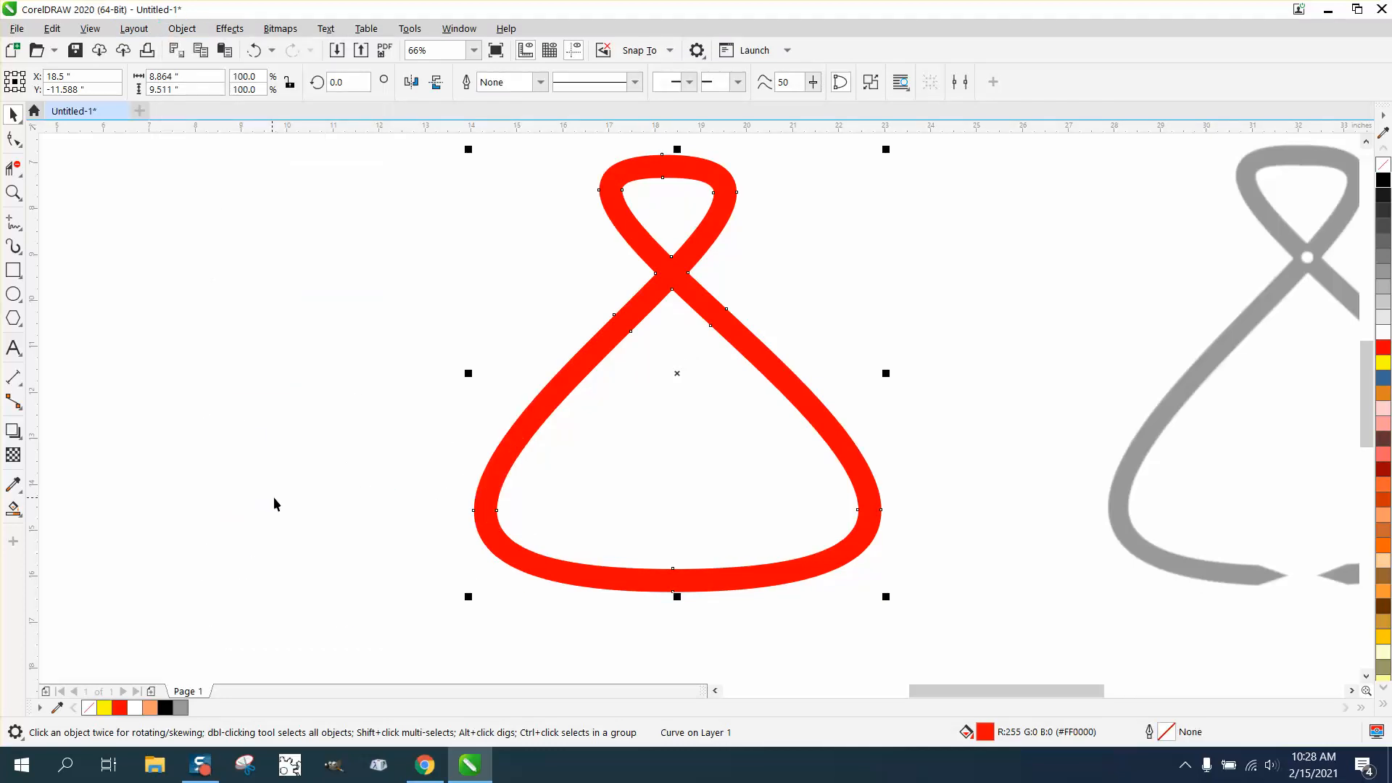
- Remove the fill from the converted tongs shape and give it a black outline
{"action": "left_click", "coordinate": [1384, 167]}
{"action": "right_click", "coordinate": [1383, 179]}
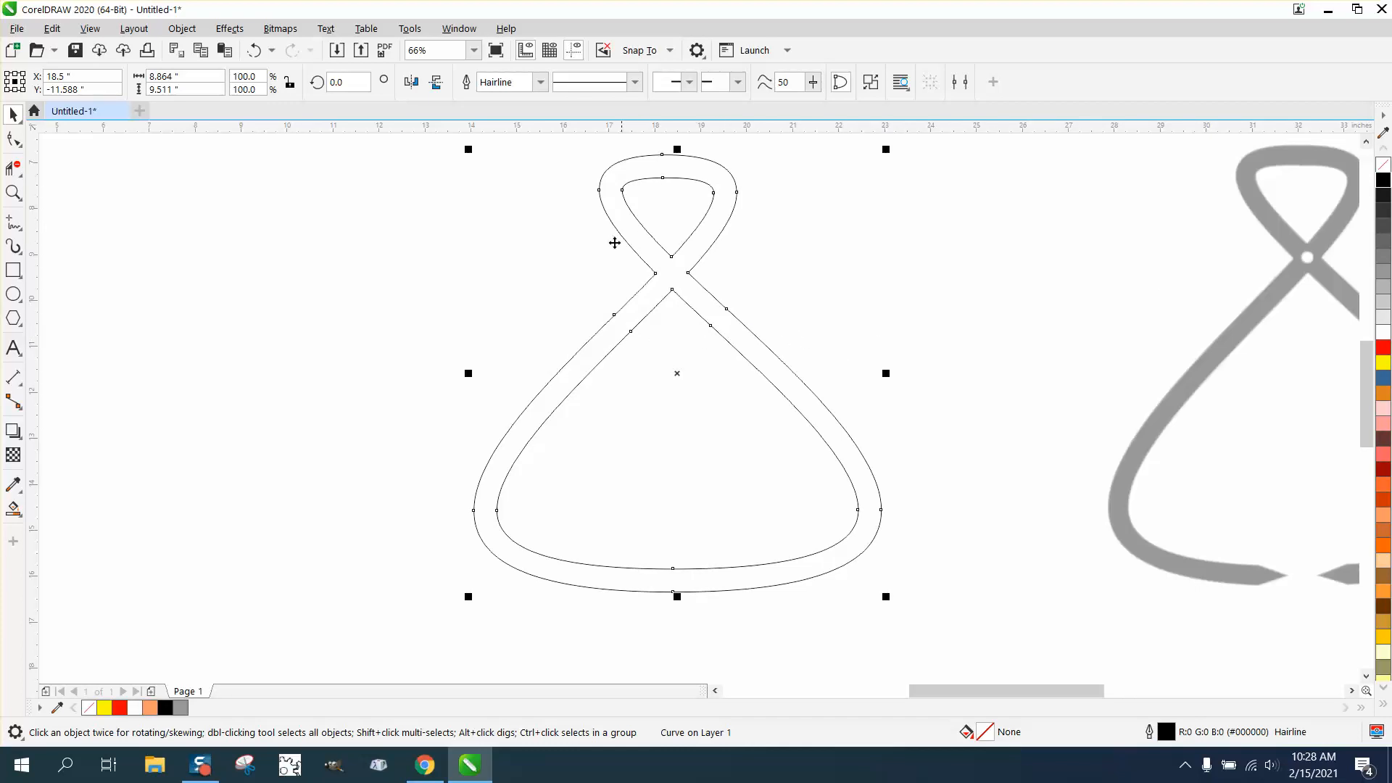
{"action": "left_click", "coordinate": [14, 192]}
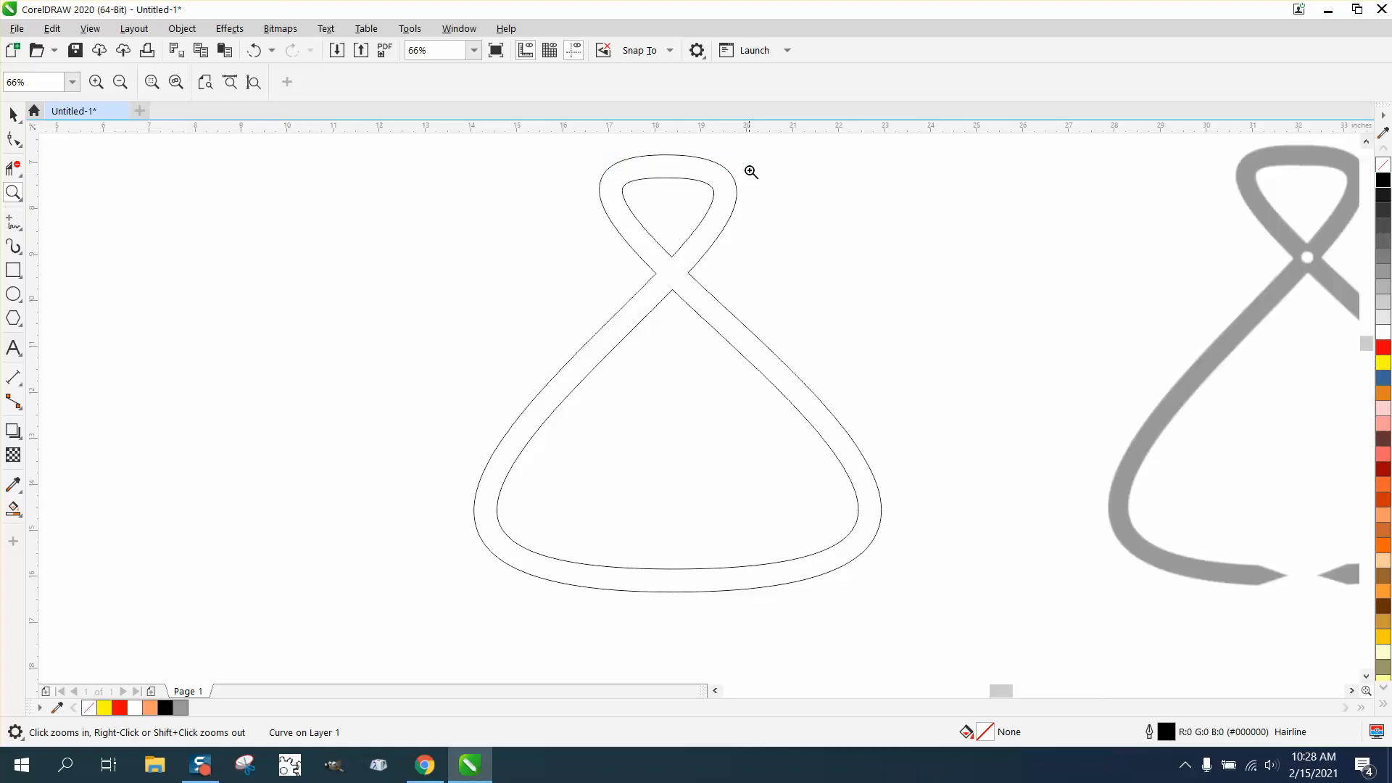
{"action": "left_click_drag", "start_coordinate": [599, 142], "coordinate": [750, 172]}
{"action": "scroll", "coordinate": [627, 214], "scroll_direction": "down", "scroll_amount": 1}
{"action": "scroll", "coordinate": [581, 196], "scroll_direction": "down", "scroll_amount": 3}
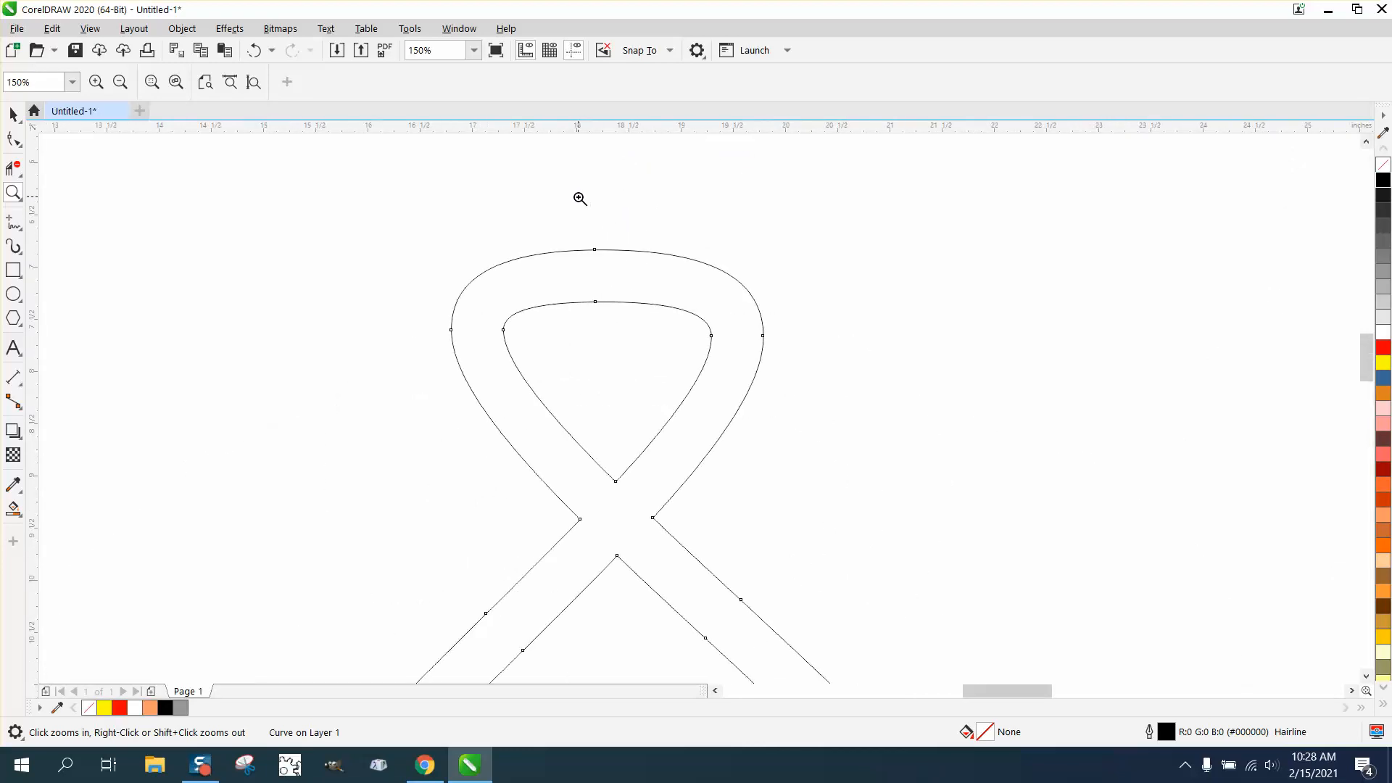
- Draw a circle about 0.333 inches wide and place it at the centre of the tongs' crossing
{"action": "left_click", "coordinate": [13, 293]}
{"action": "left_click_drag", "start_coordinate": [485, 259], "coordinate": [720, 330]}
{"action": "left_click", "coordinate": [13, 192]}
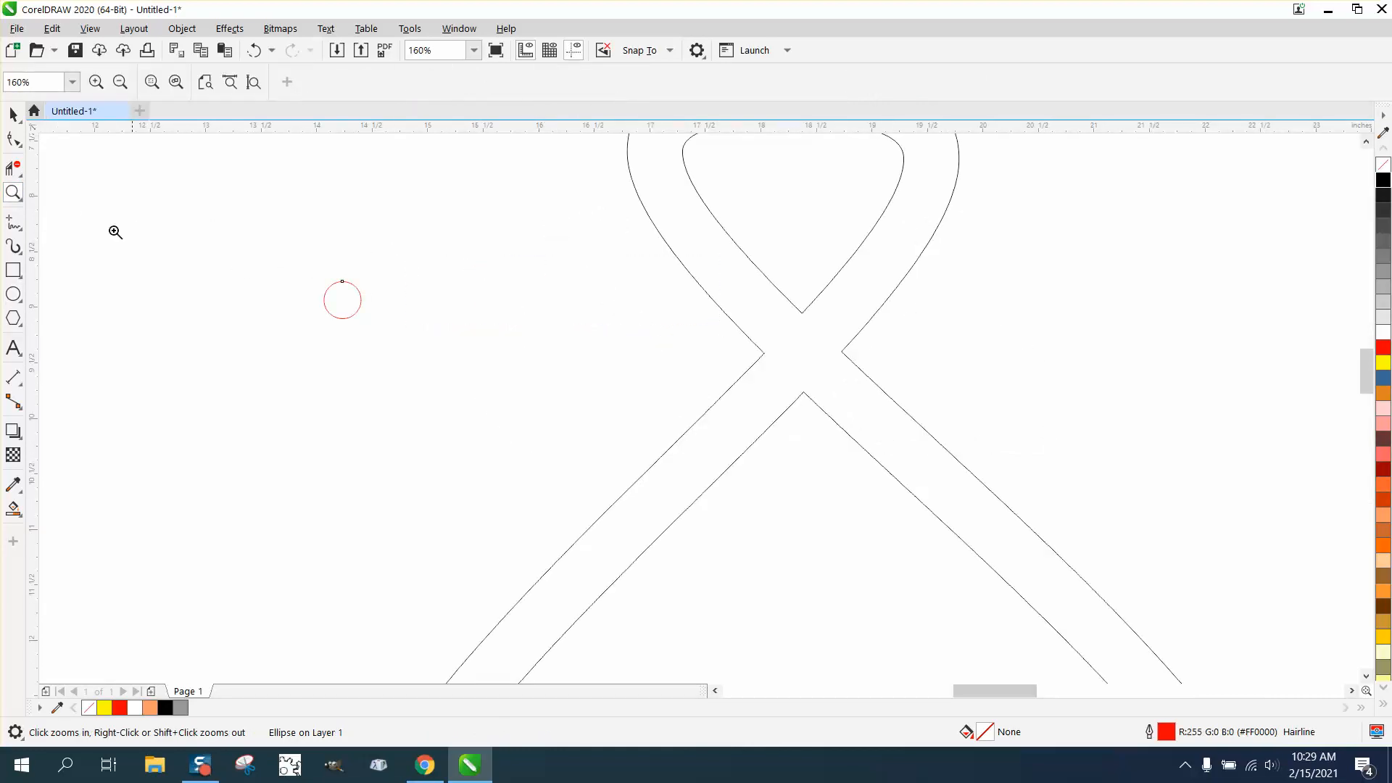
{"action": "left_click", "coordinate": [14, 115]}
{"action": "left_click_drag", "start_coordinate": [341, 291], "coordinate": [804, 355]}
{"action": "scroll", "coordinate": [380, 250], "scroll_direction": "down", "scroll_amount": 3}
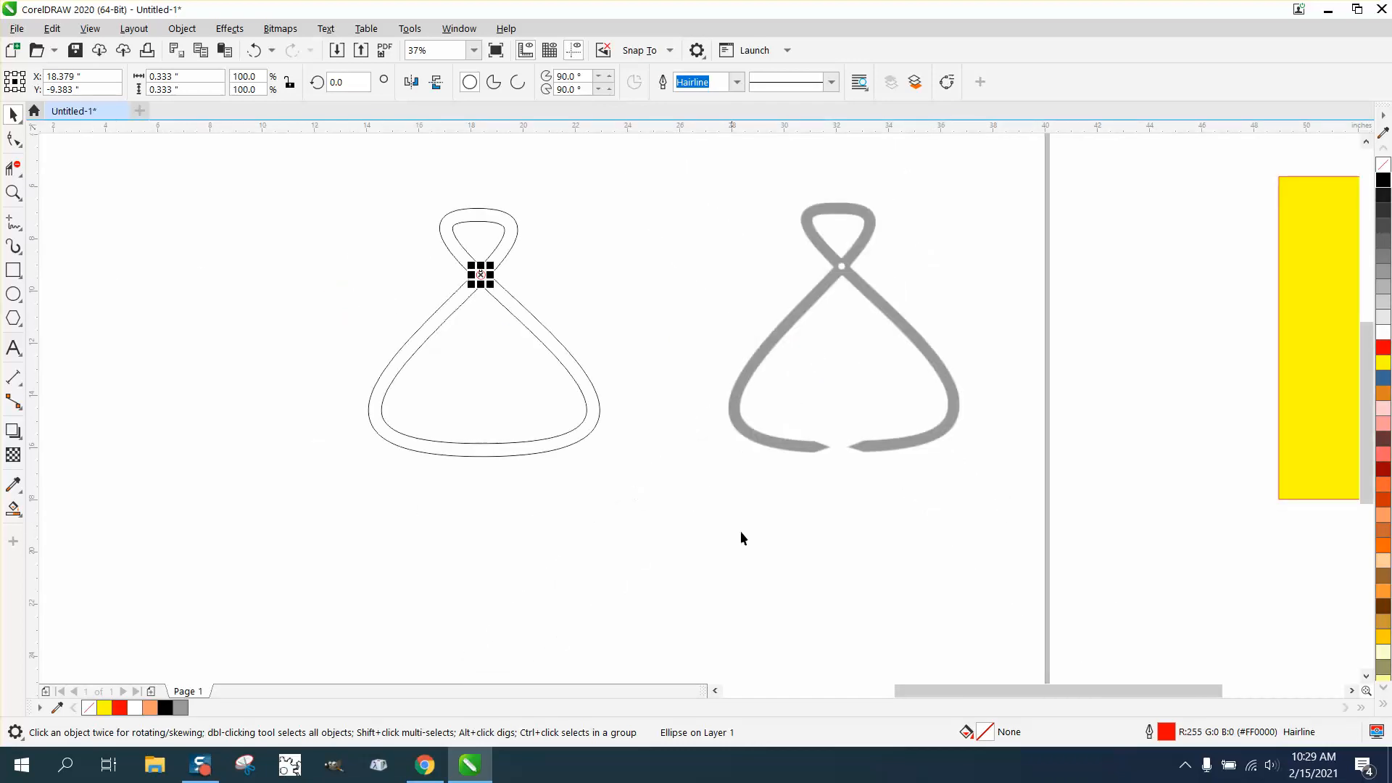
- Draw a three-sided polygon about 0.65 by 0.958 inches between the outlined tongs and the bitmap, and convert it to curves
{"action": "left_click", "coordinate": [20, 323]}
{"action": "left_click", "coordinate": [81, 317]}
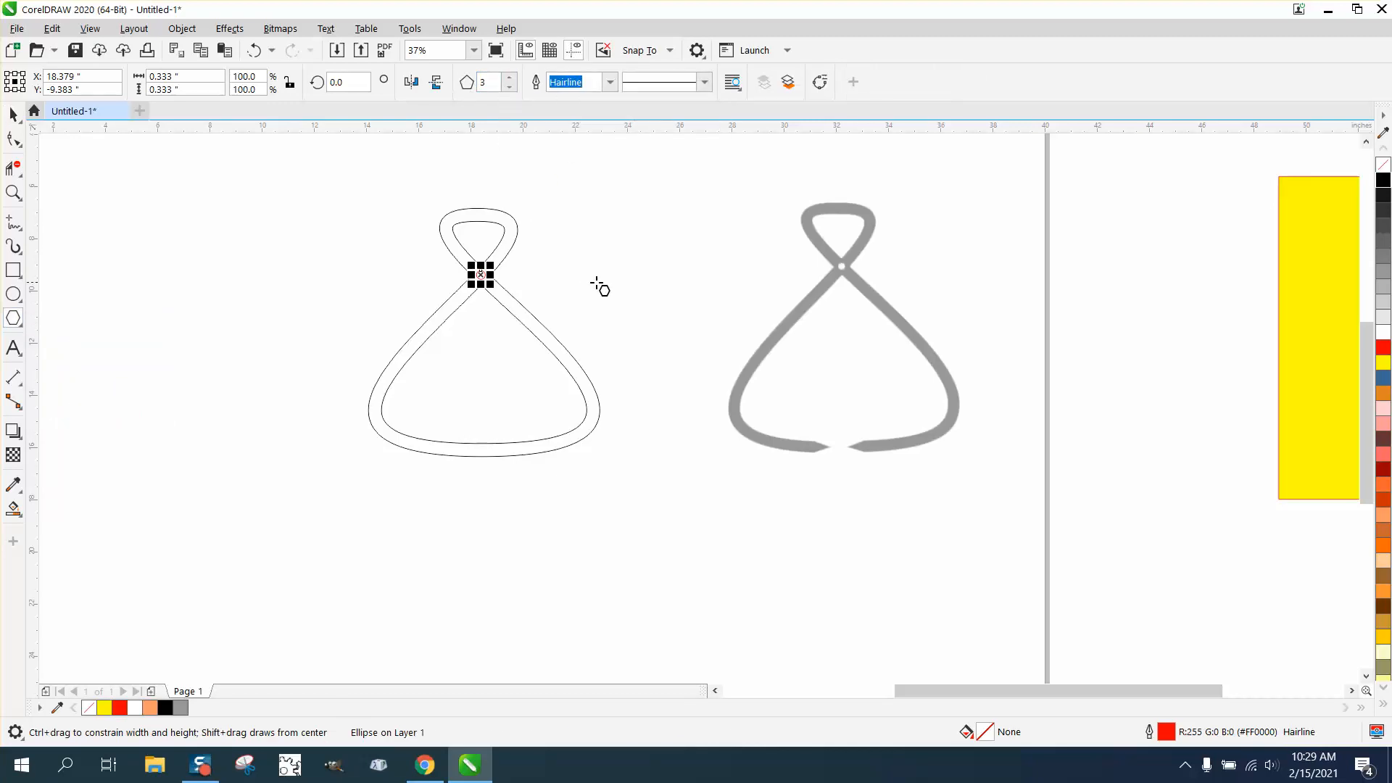
{"action": "left_click_drag", "start_coordinate": [647, 281], "coordinate": [628, 308]}
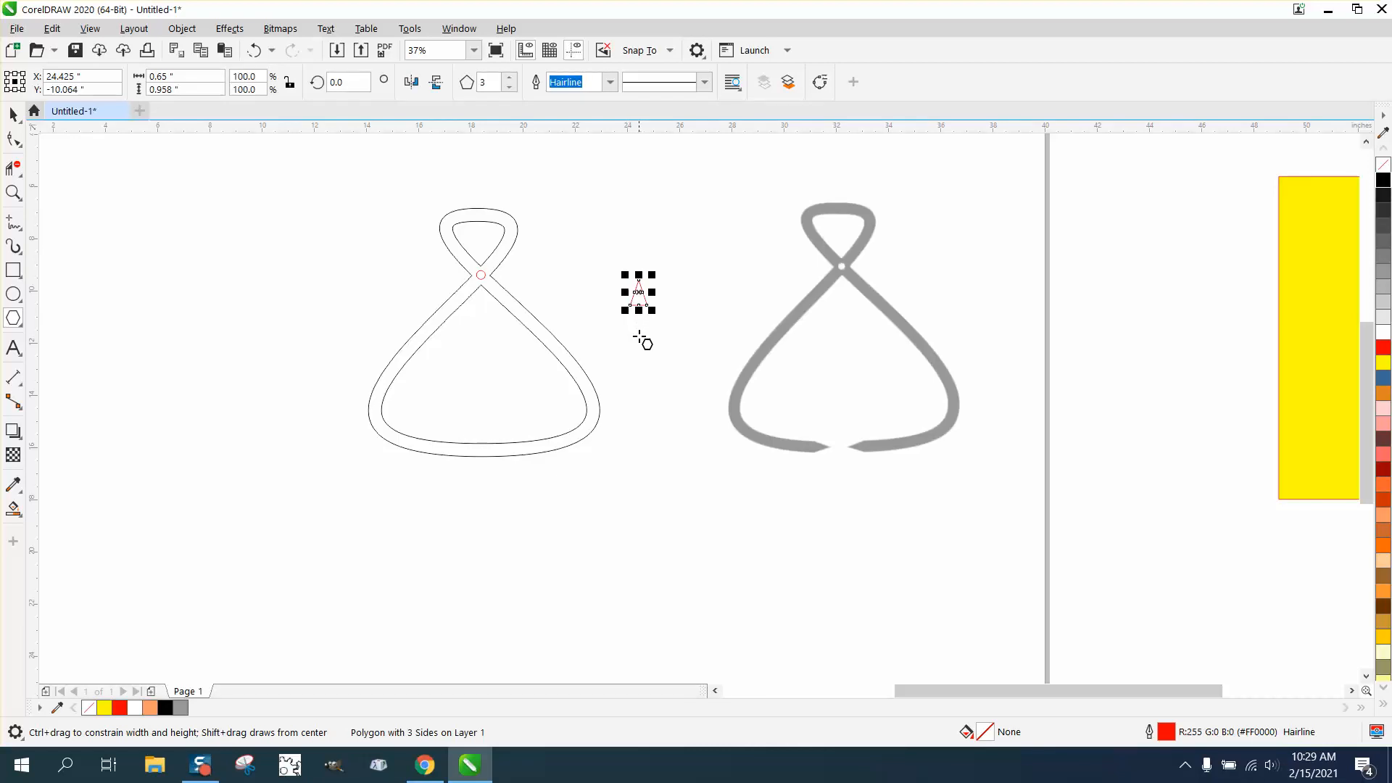
{"action": "left_click", "coordinate": [182, 28]}
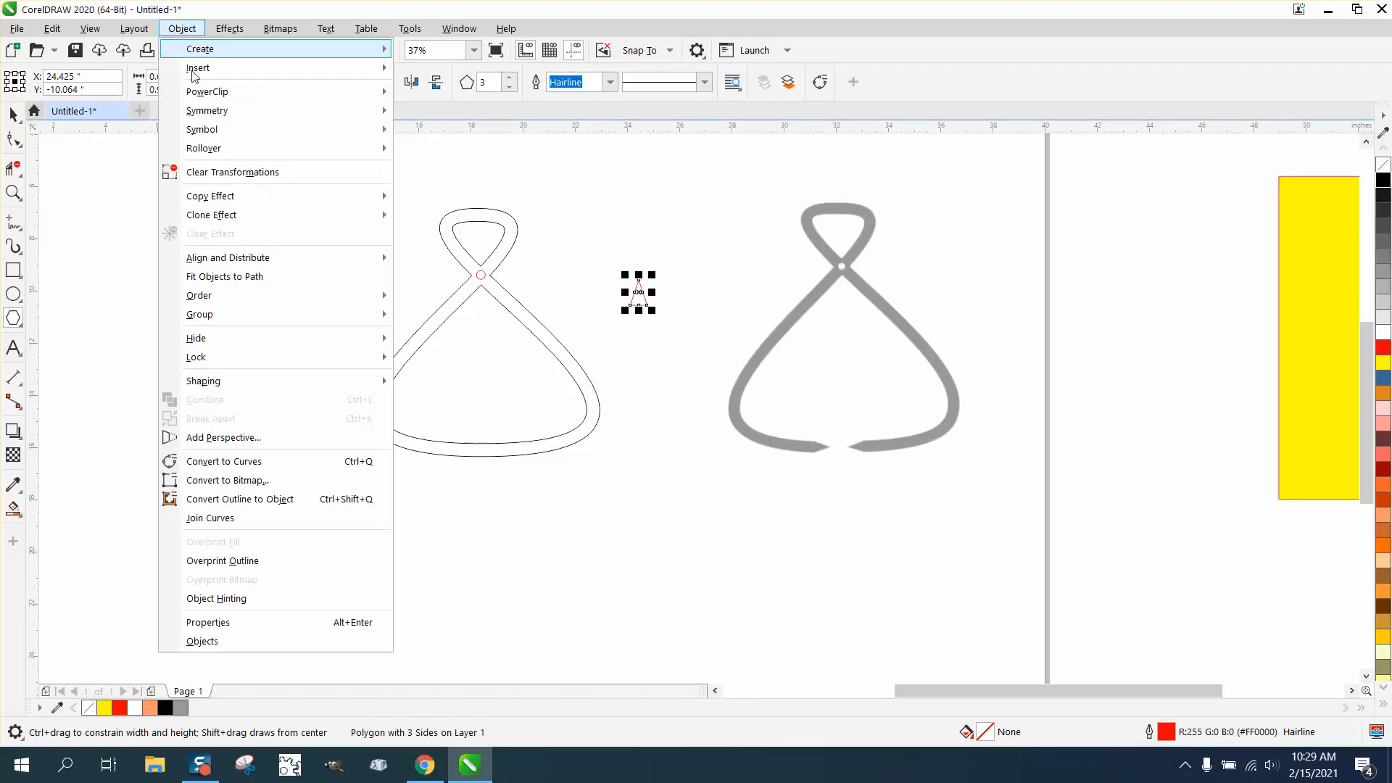
{"action": "left_click", "coordinate": [241, 465]}
{"action": "left_click_drag", "start_coordinate": [634, 288], "coordinate": [454, 392]}
{"action": "left_click", "coordinate": [257, 48]}
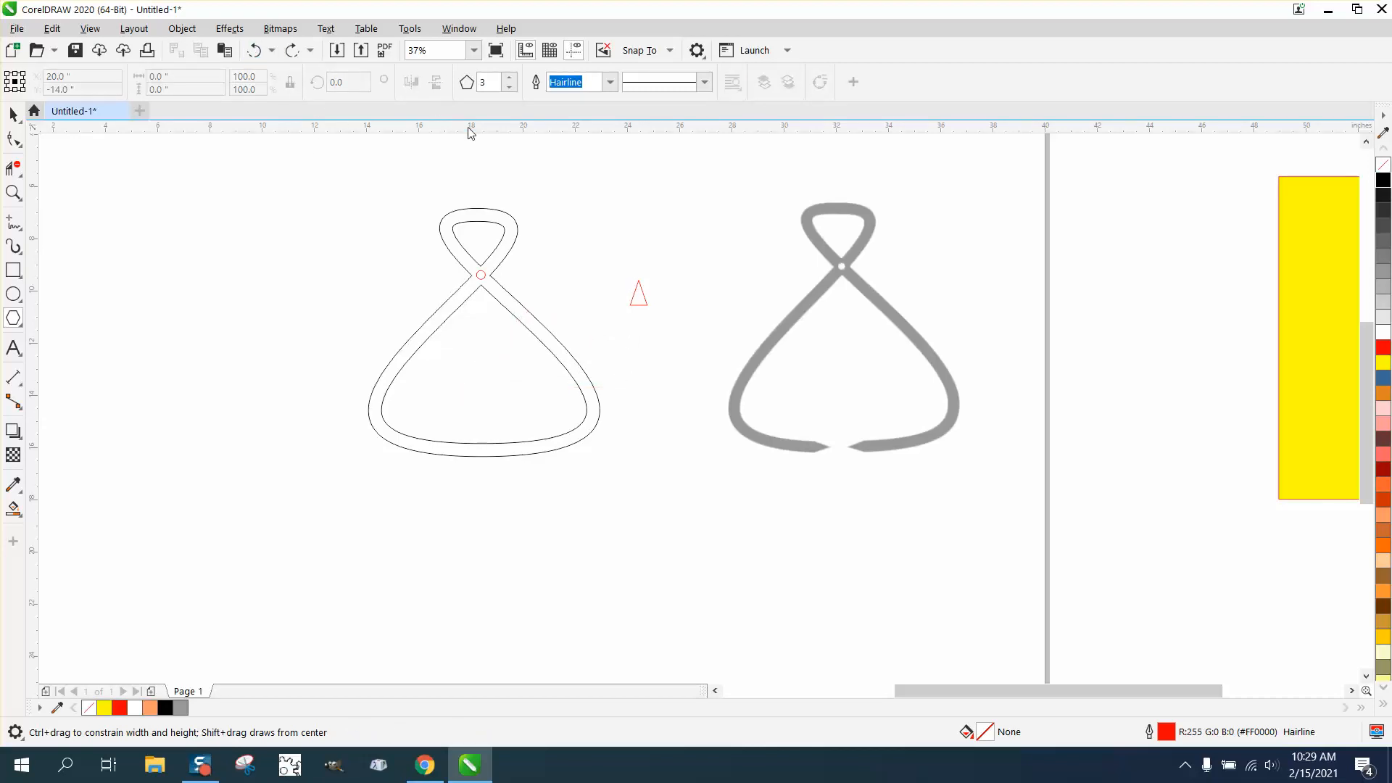
- Move the triangle to the bottom of the outlined tongs, rotated about 269 degrees to point right, with its upper corner on the inner line
{"action": "left_click", "coordinate": [13, 114]}
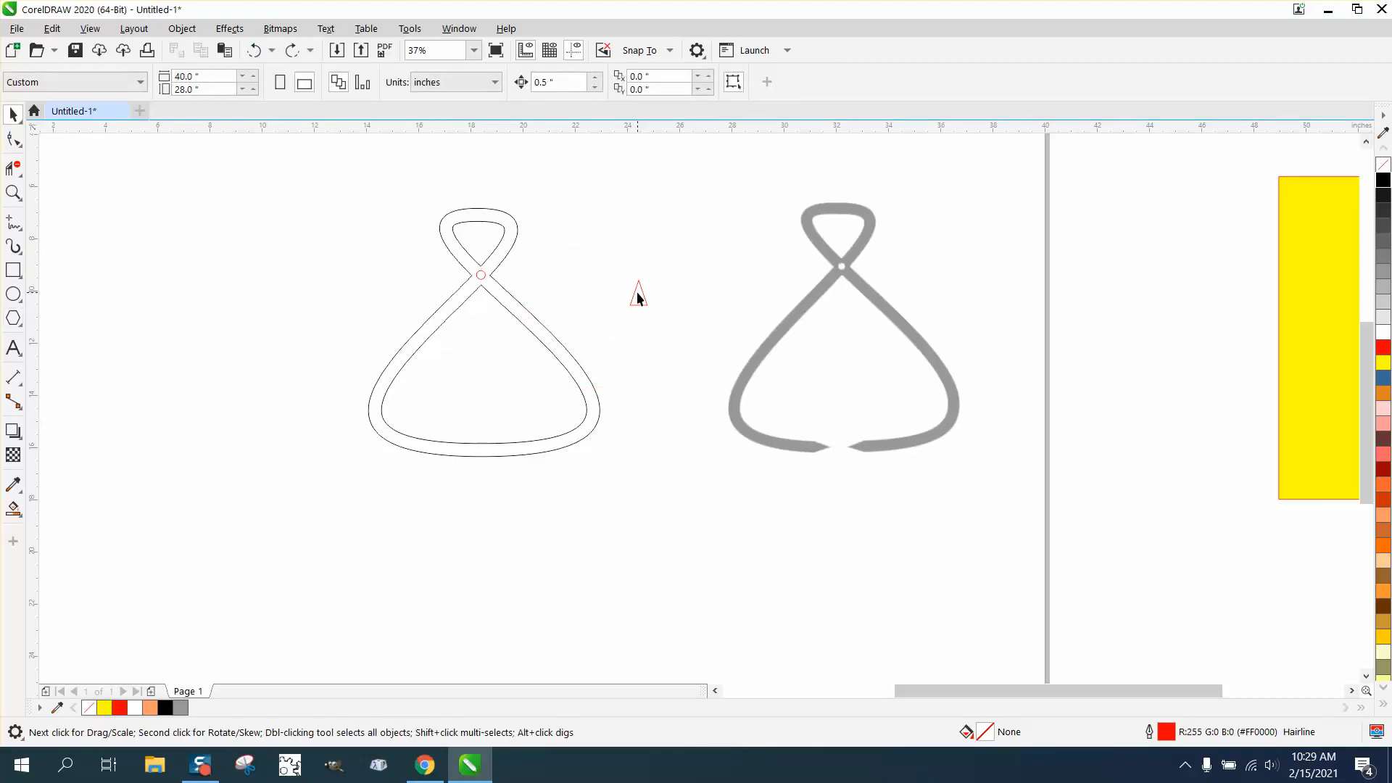
{"action": "left_click_drag", "start_coordinate": [637, 295], "coordinate": [481, 442]}
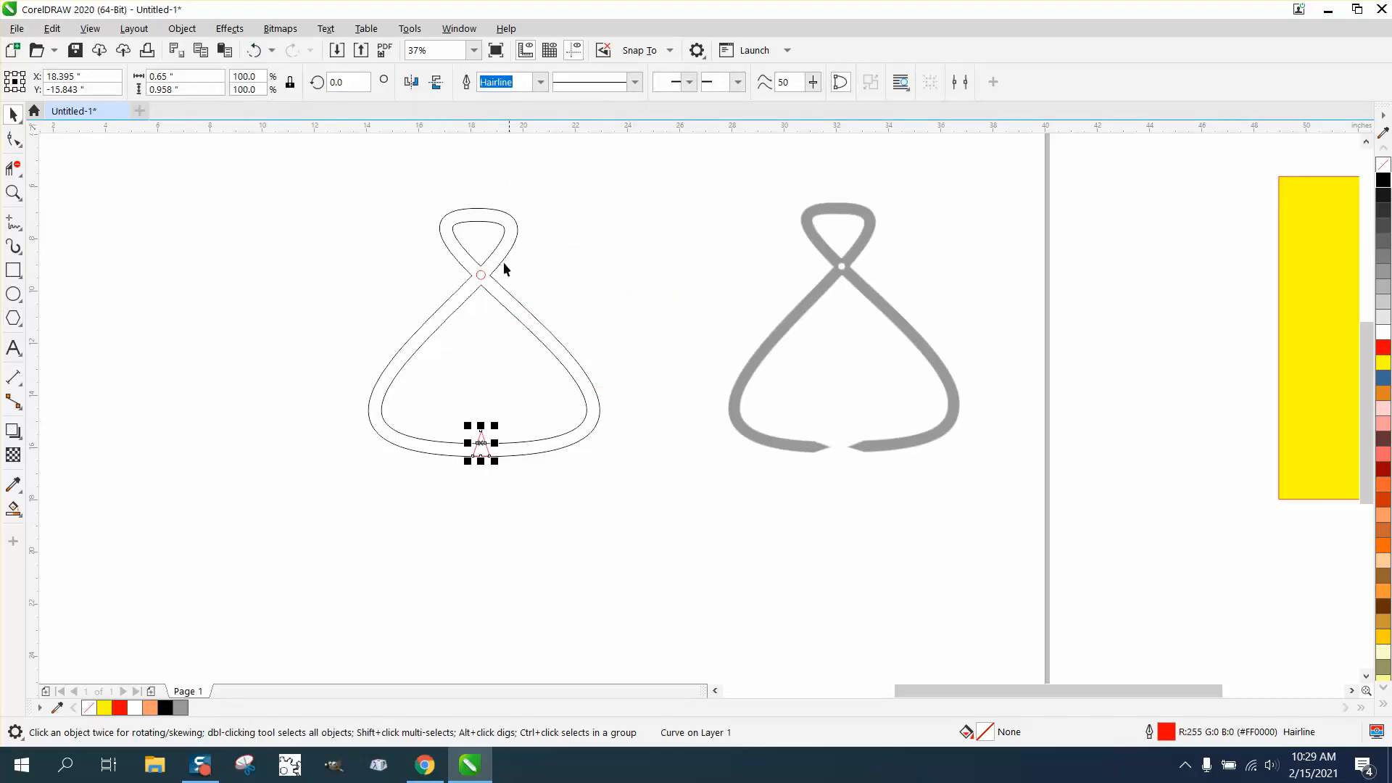
{"action": "left_click", "coordinate": [13, 192]}
{"action": "left_click_drag", "start_coordinate": [373, 415], "coordinate": [661, 513]}
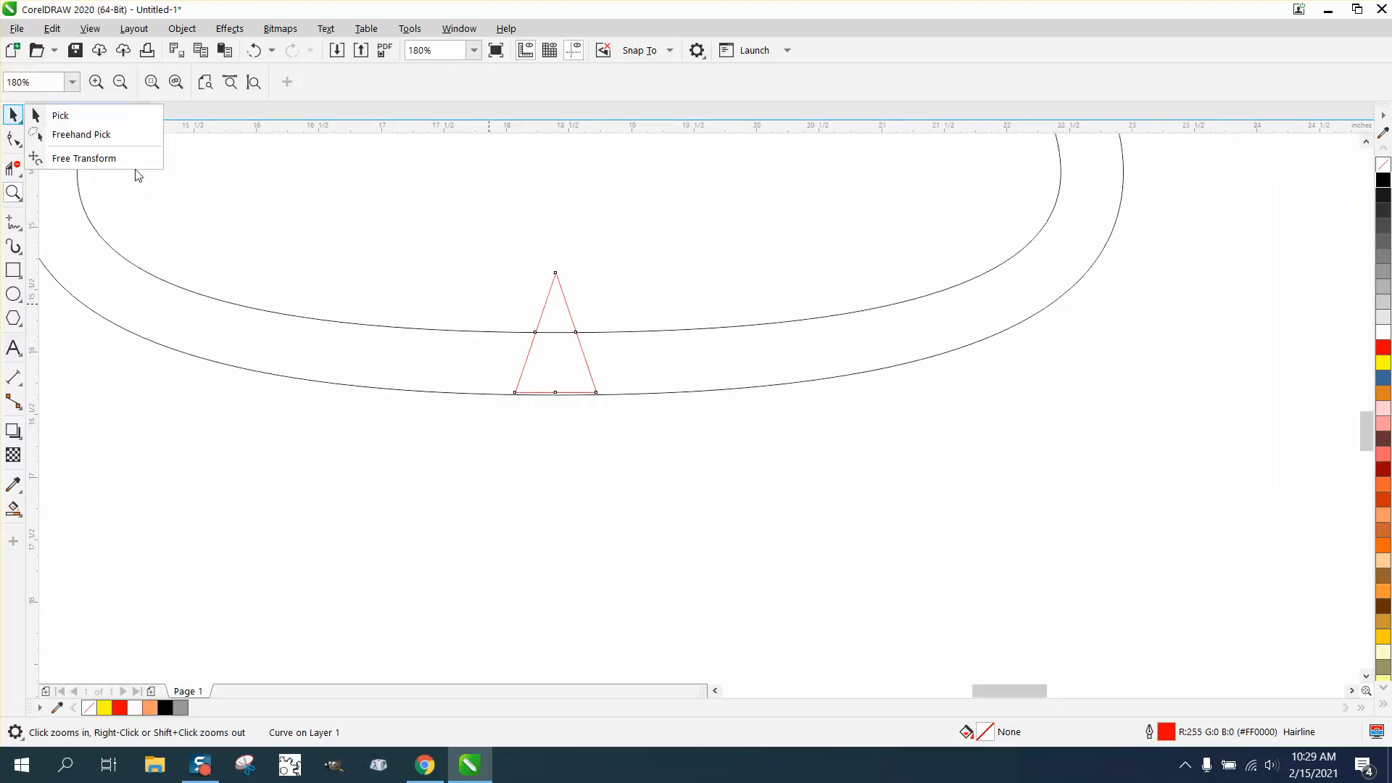
{"action": "left_click", "coordinate": [59, 115]}
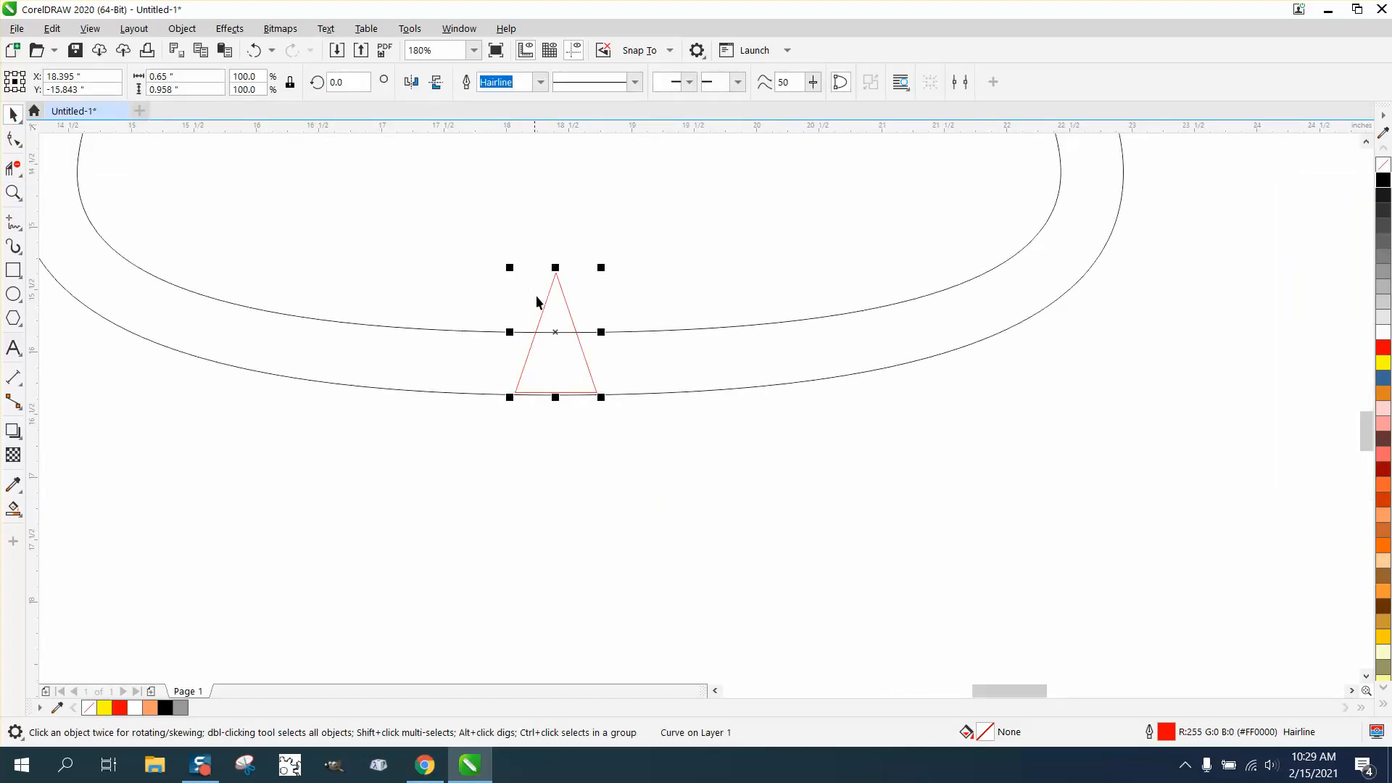
{"action": "left_click", "coordinate": [559, 332]}
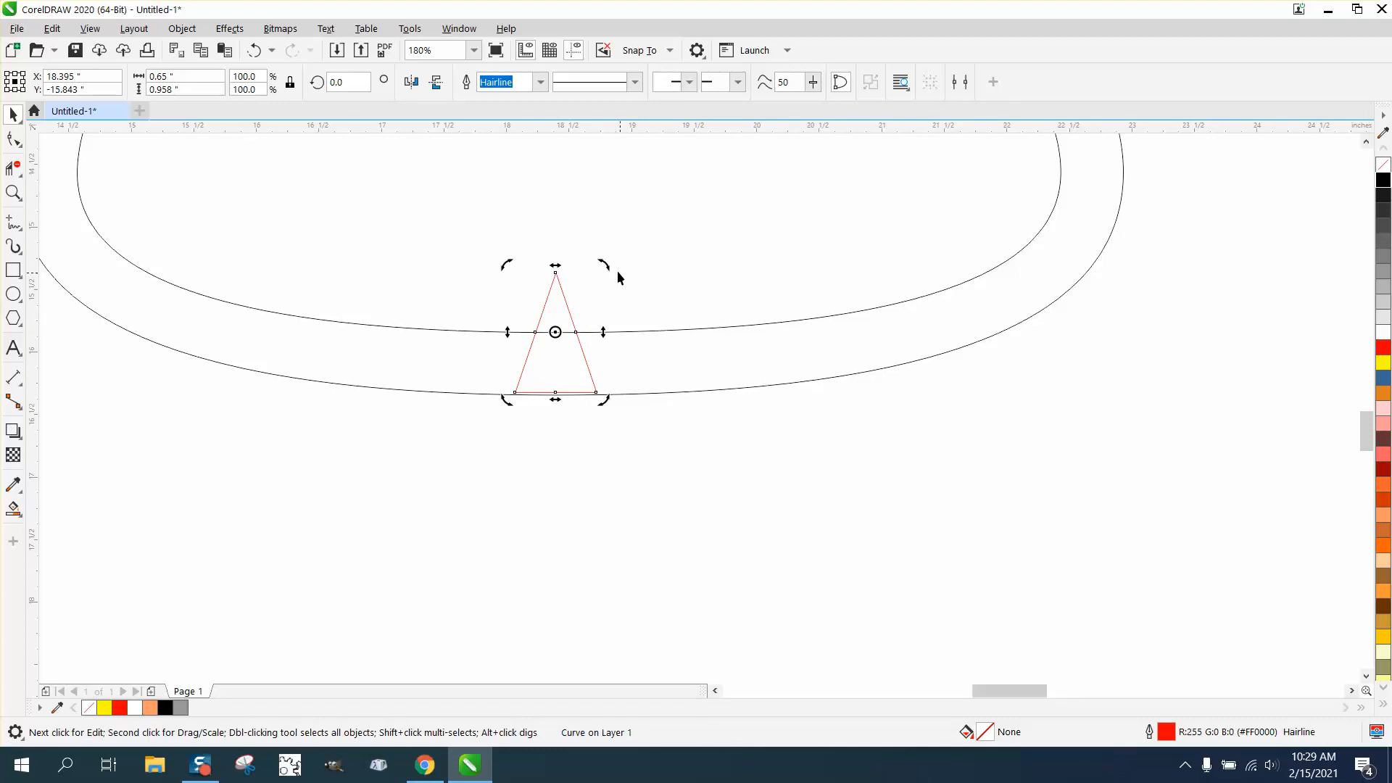
{"action": "left_click_drag", "start_coordinate": [607, 264], "coordinate": [693, 435]}
{"action": "left_click", "coordinate": [499, 299]}
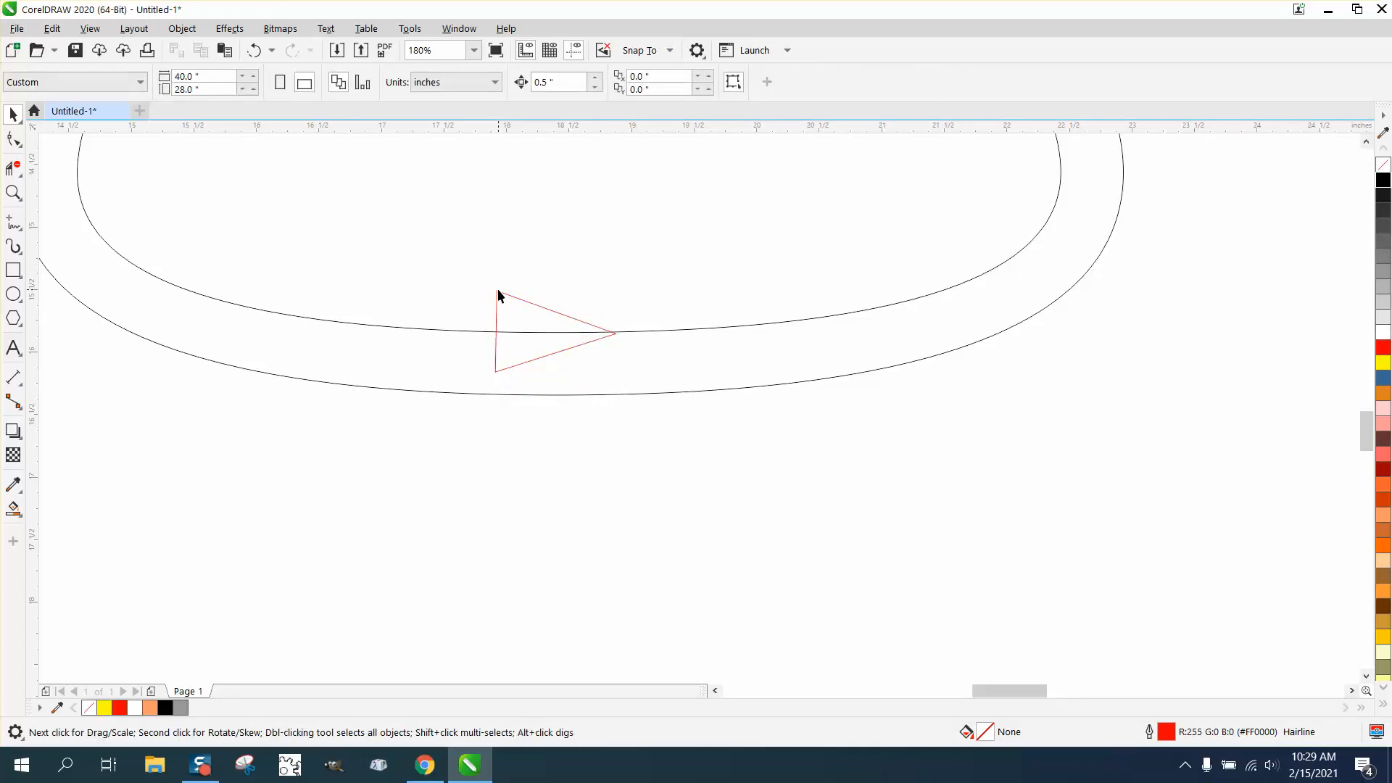
{"action": "left_click_drag", "start_coordinate": [499, 296], "coordinate": [457, 330]}
- Delete the midpoint nodes on the triangle's three sides, keeping only its corner nodes
{"action": "left_click", "coordinate": [13, 192]}
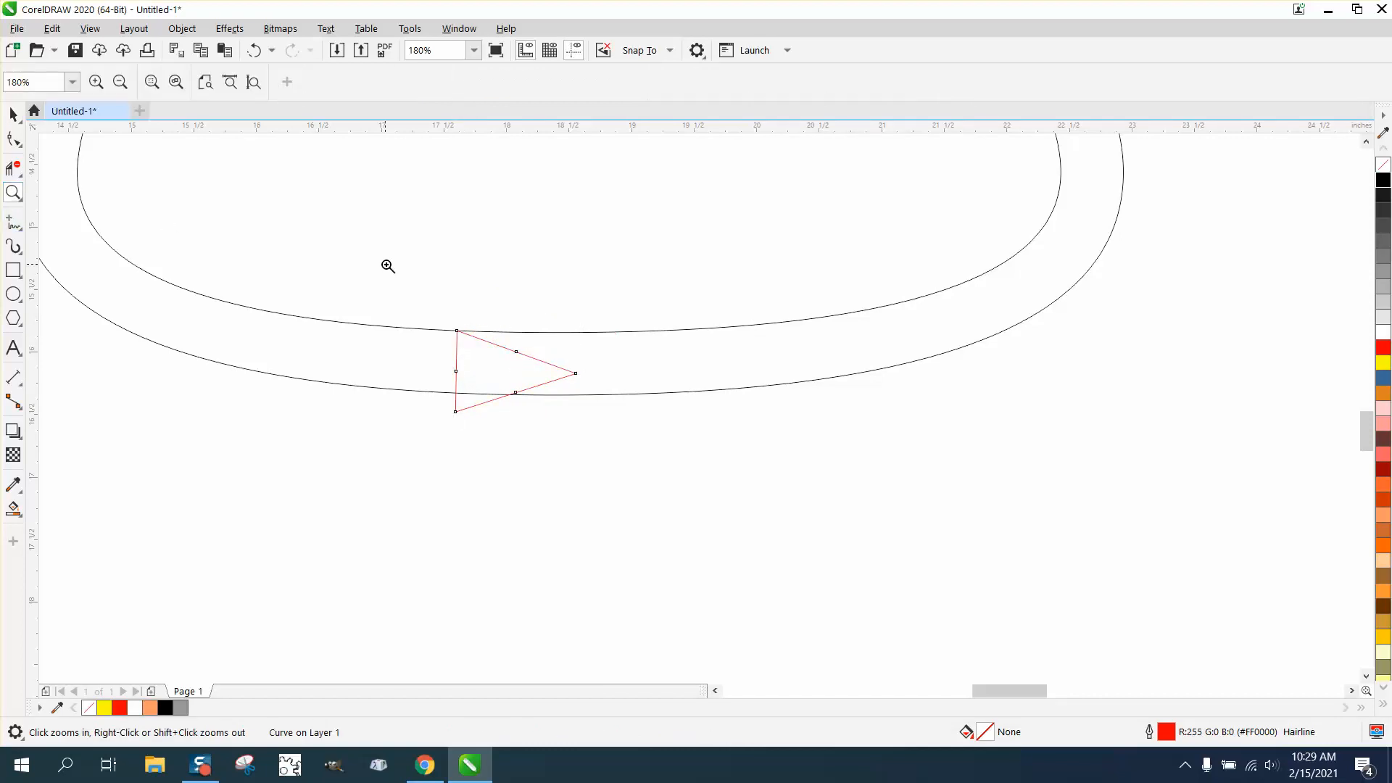
{"action": "left_click_drag", "start_coordinate": [388, 266], "coordinate": [776, 522]}
{"action": "left_click", "coordinate": [14, 138]}
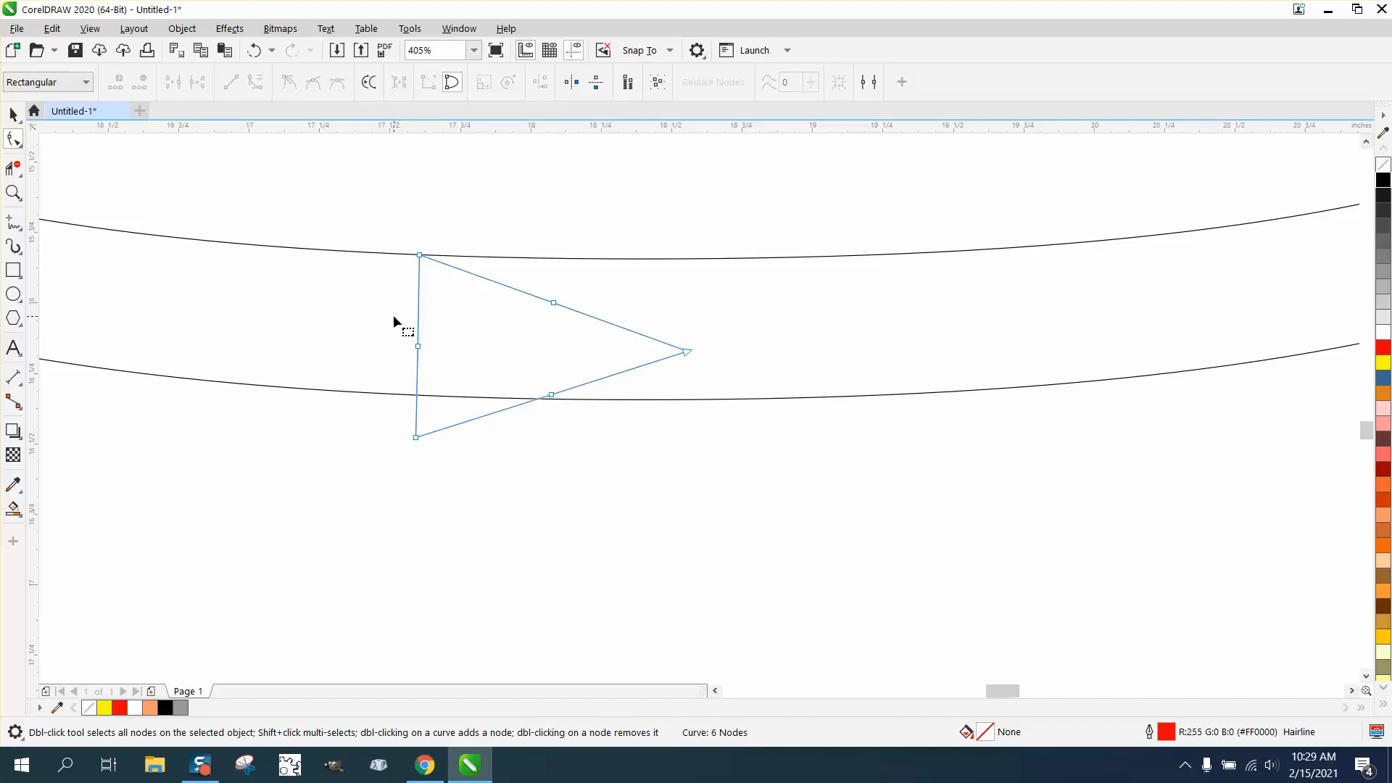
{"action": "left_click_drag", "start_coordinate": [380, 297], "coordinate": [603, 407]}
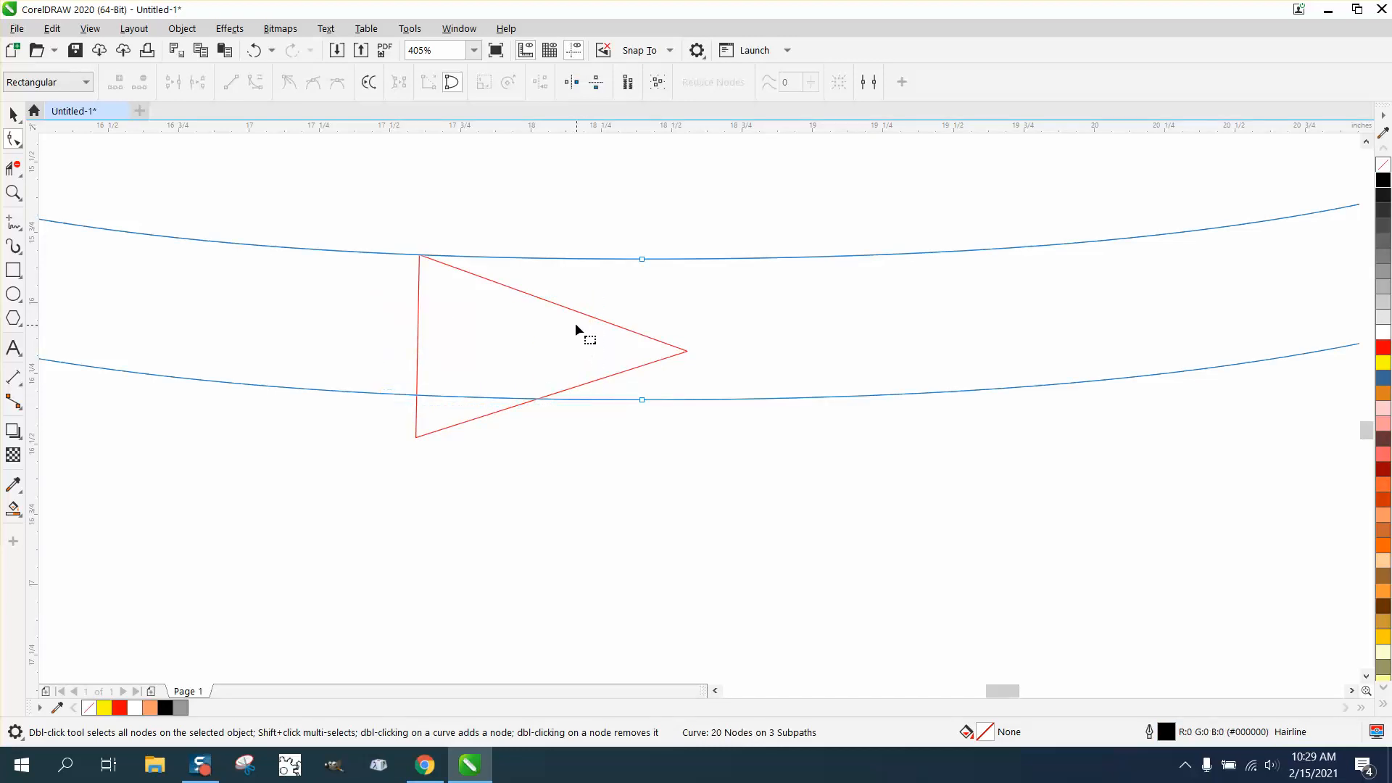
{"action": "left_click", "coordinate": [578, 311]}
{"action": "left_click_drag", "start_coordinate": [450, 363], "coordinate": [610, 407]}
{"action": "key", "text": "Delete"}
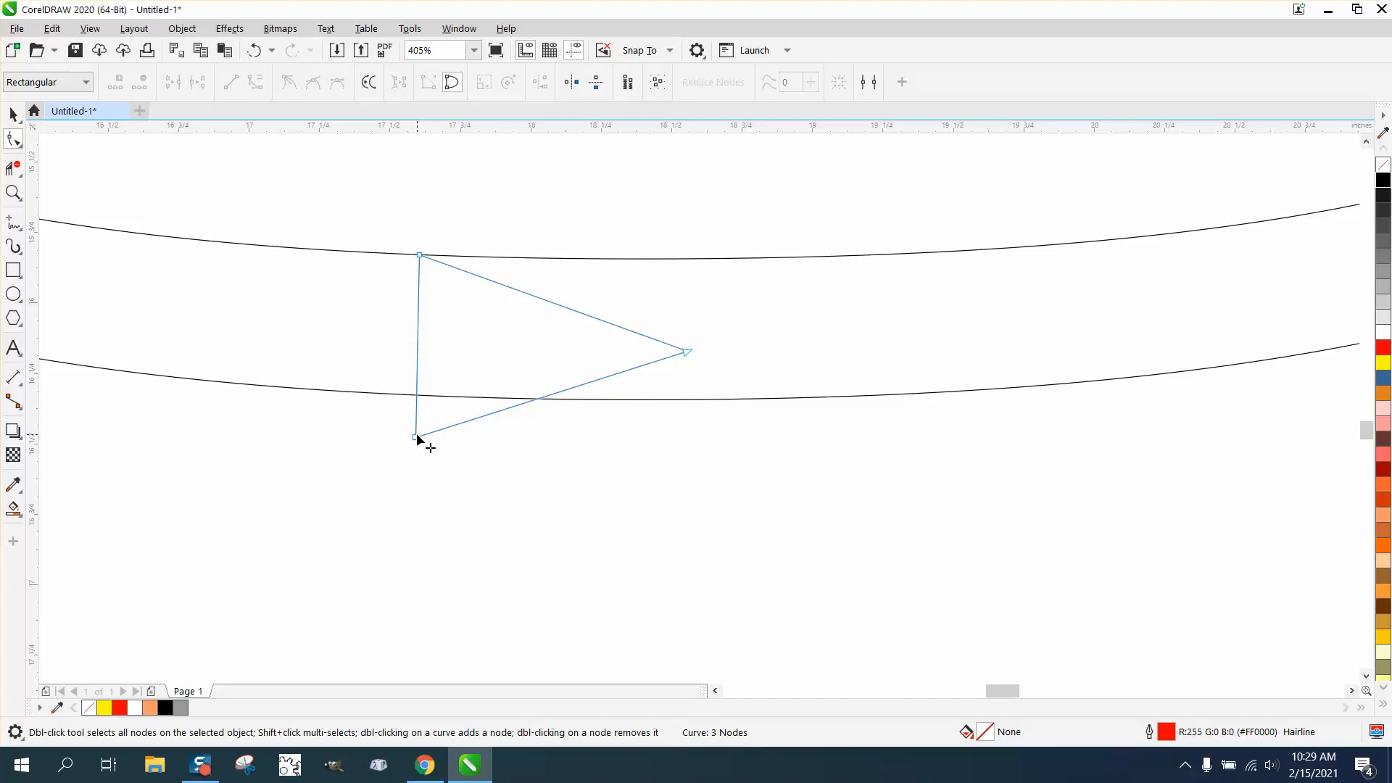
- Move the triangle's lower corner onto the outer tongs line and raise its tip to midway between the two lines
{"action": "left_click_drag", "start_coordinate": [415, 437], "coordinate": [416, 395]}
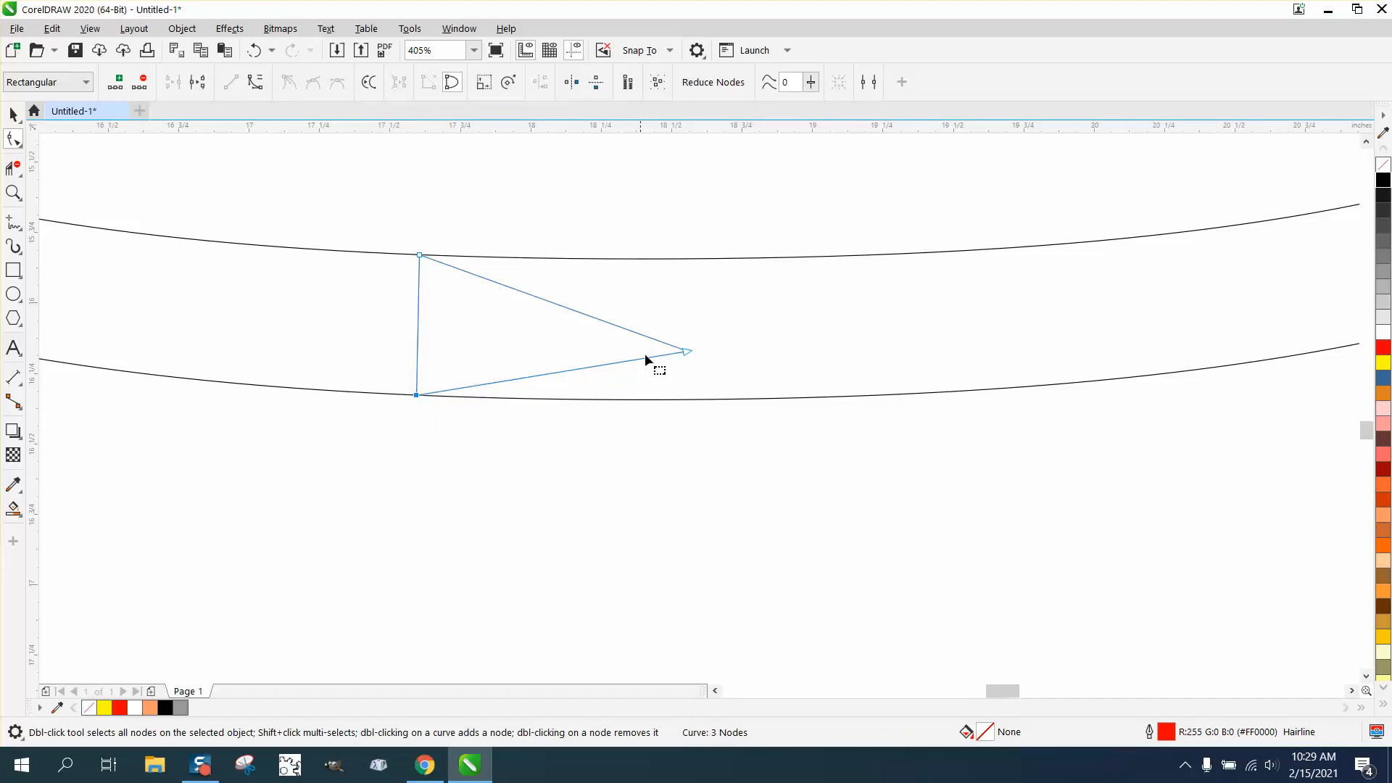
{"action": "left_click_drag", "start_coordinate": [683, 352], "coordinate": [686, 335]}
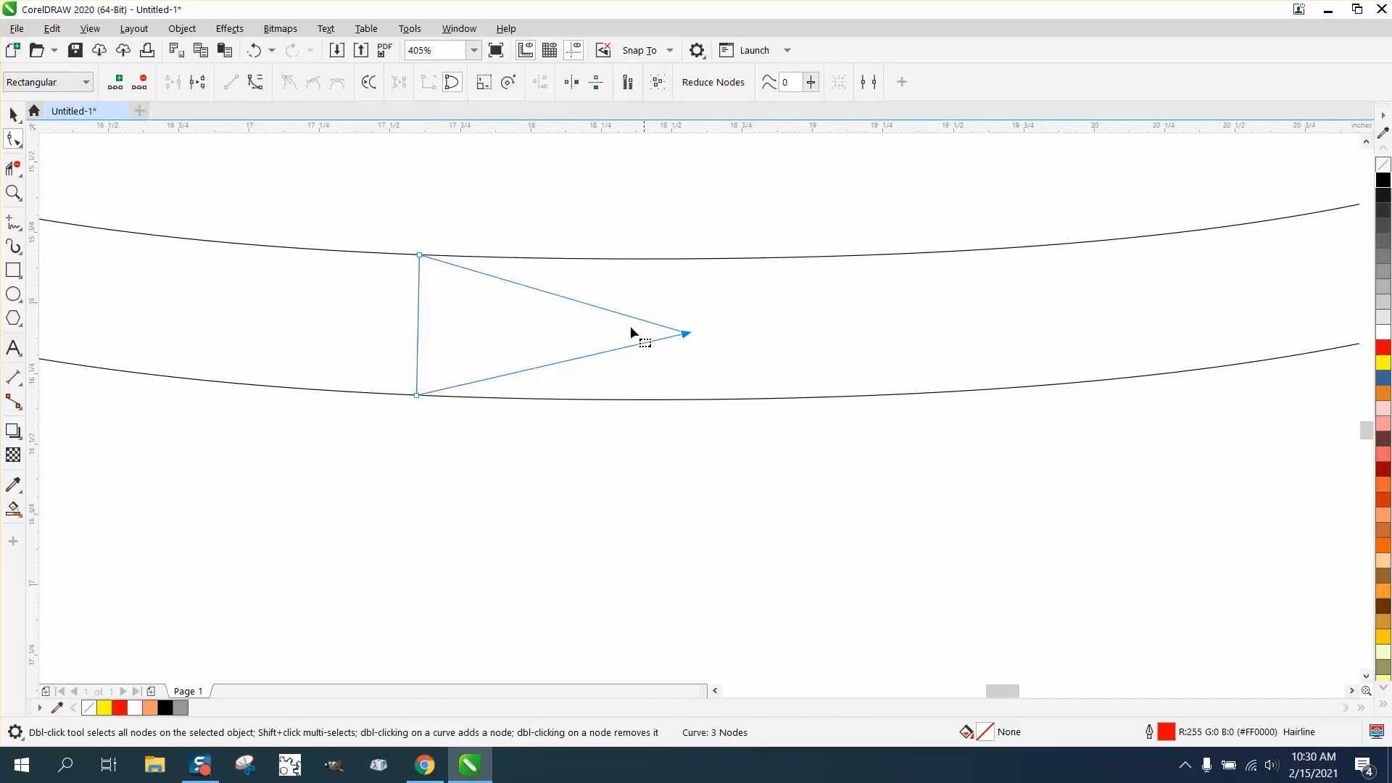
{"action": "left_click", "coordinate": [13, 192]}
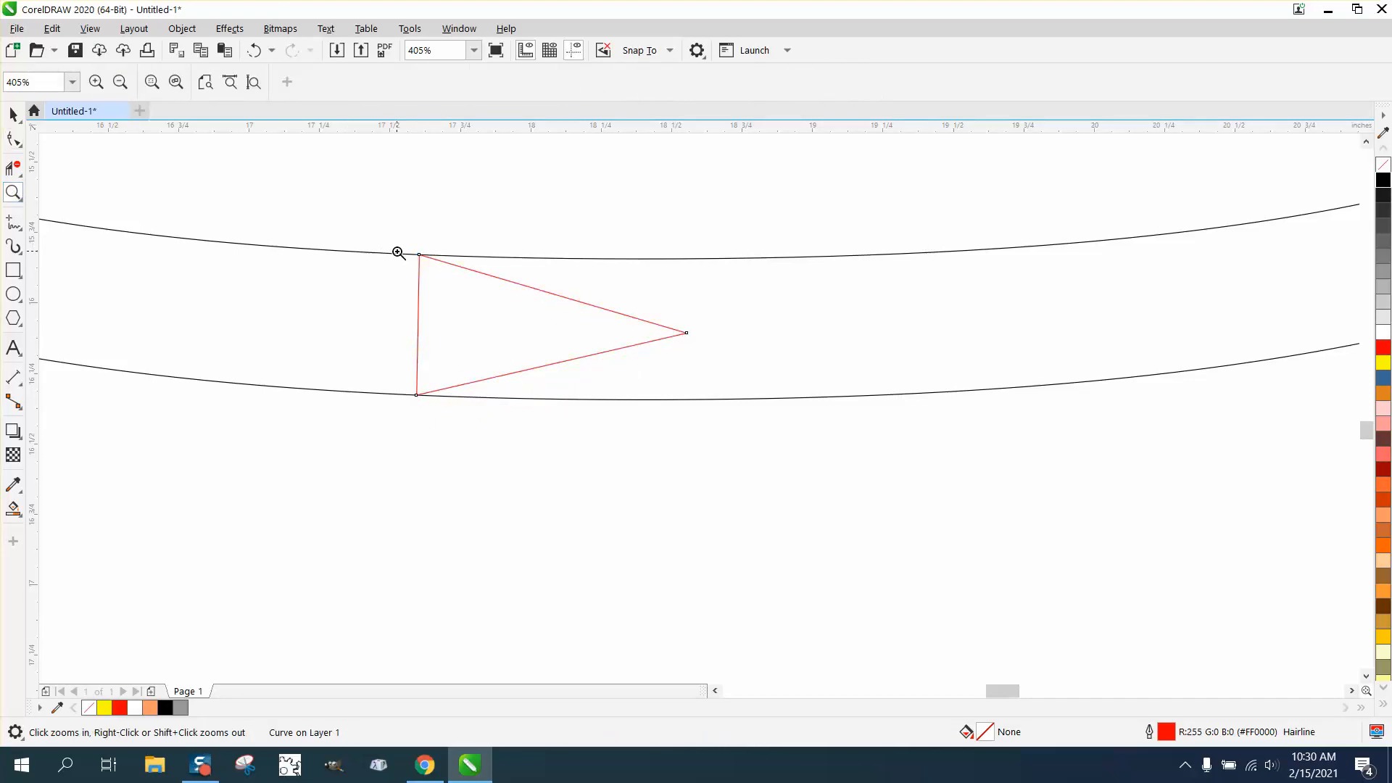
{"action": "left_click_drag", "start_coordinate": [398, 246], "coordinate": [461, 268]}
{"action": "scroll", "coordinate": [472, 332], "scroll_direction": "down", "scroll_amount": 3}
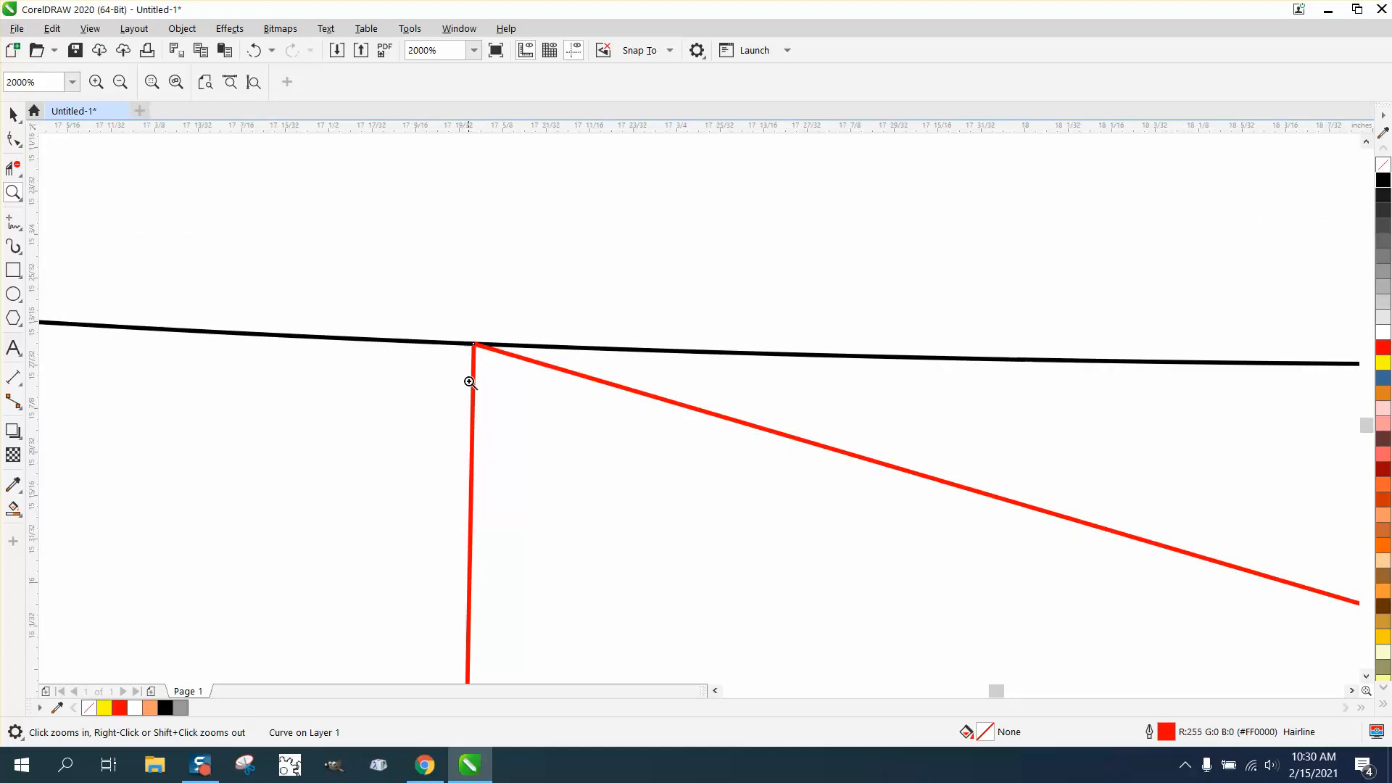
{"action": "scroll", "coordinate": [466, 382], "scroll_direction": "down", "scroll_amount": 3}
{"action": "left_click_drag", "start_coordinate": [452, 545], "coordinate": [484, 556]}
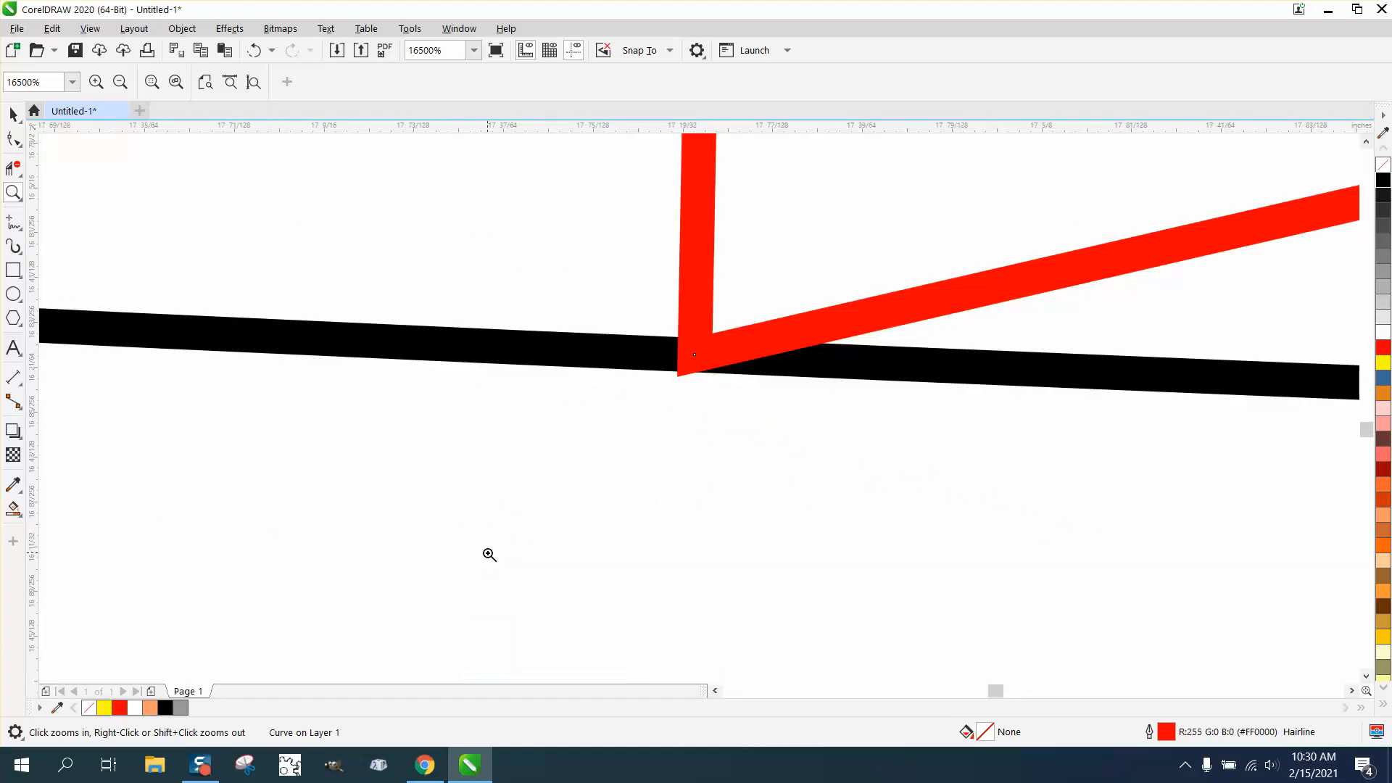
{"action": "scroll", "coordinate": [489, 554], "scroll_direction": "down", "scroll_amount": 9}
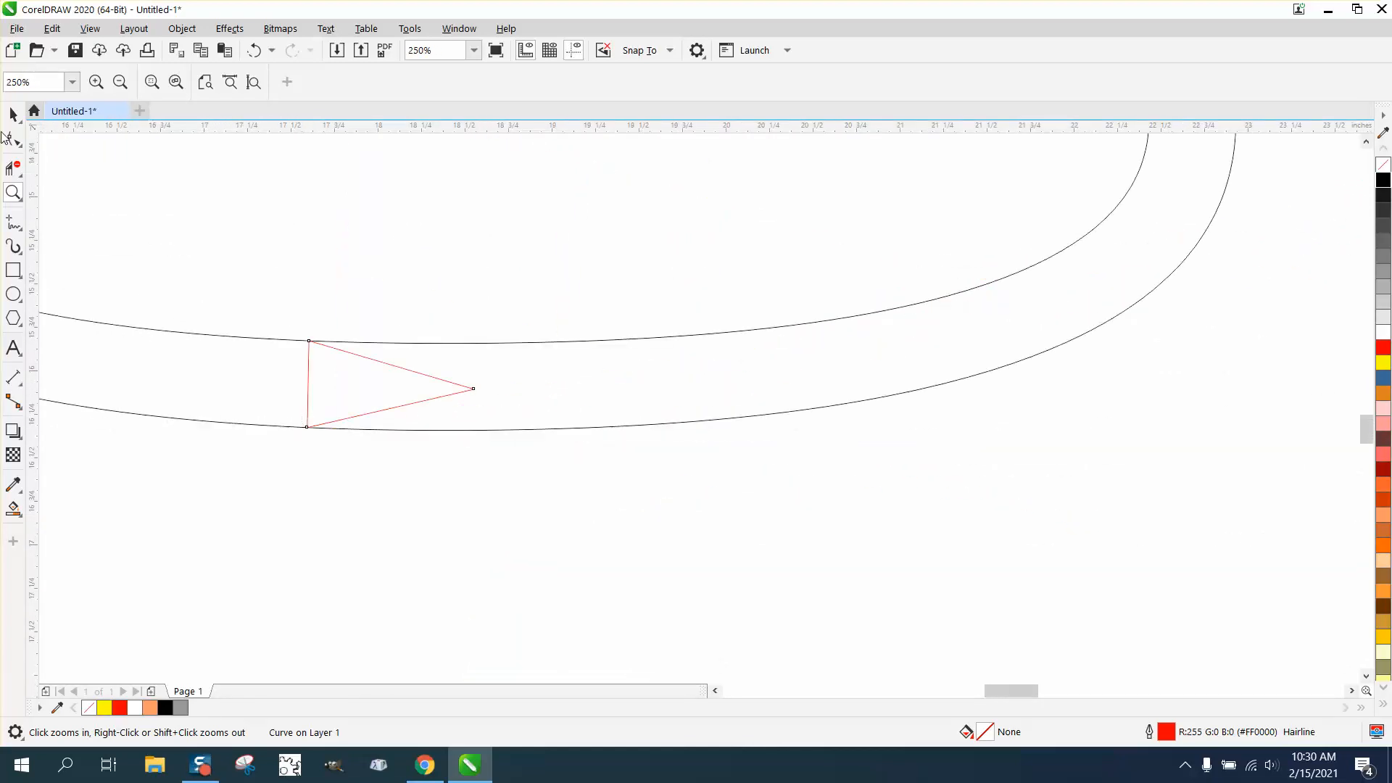
- Create a horizontally mirrored copy of the triangle and place it to the right so the two tips face each other
{"action": "left_click", "coordinate": [13, 114]}
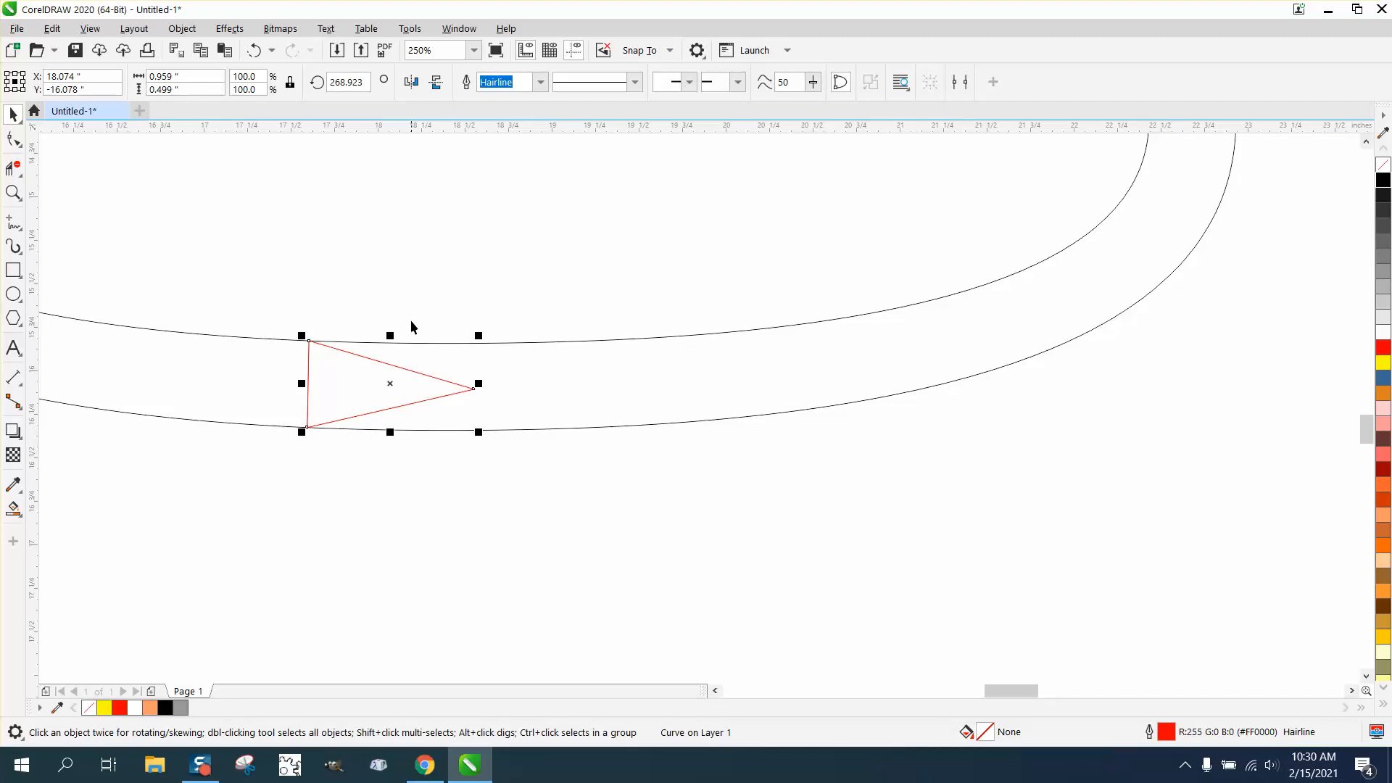
{"action": "left_click", "coordinate": [417, 86]}
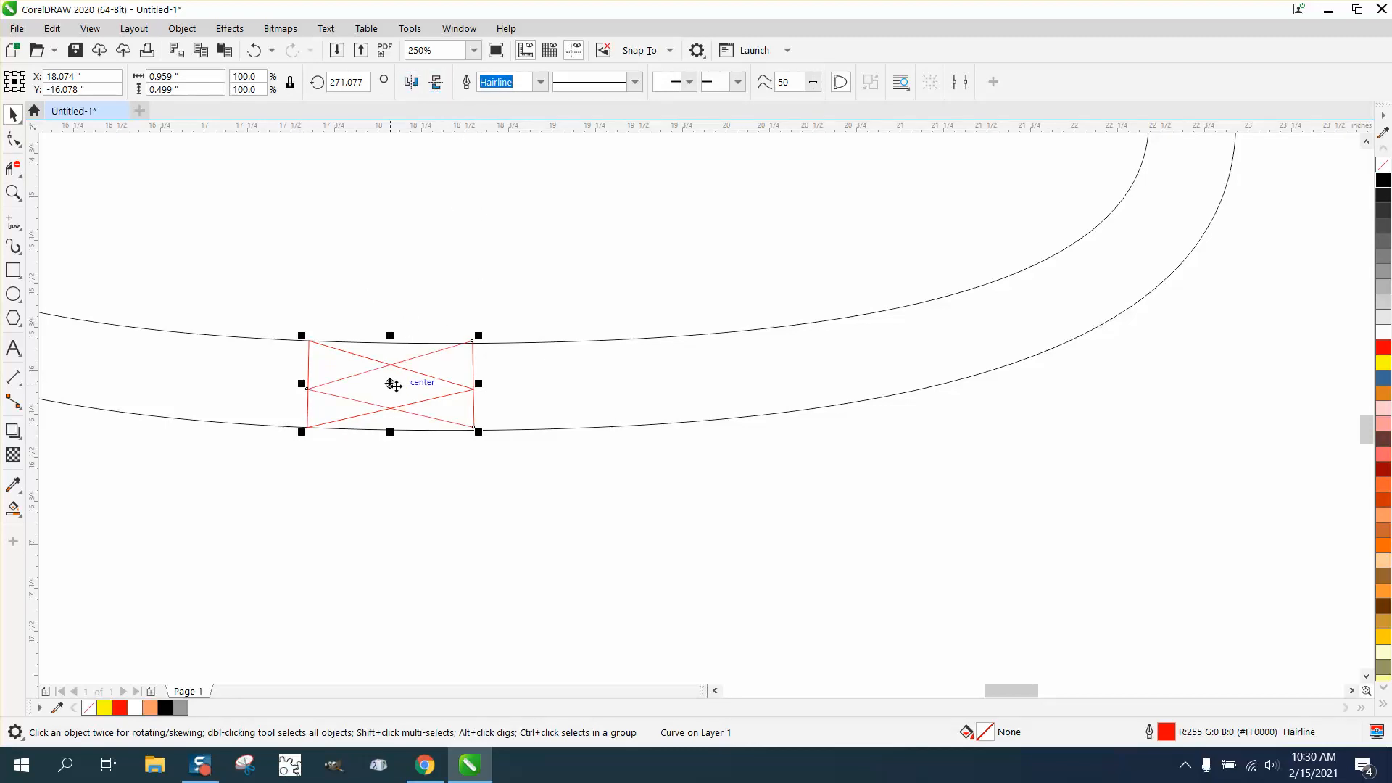
{"action": "left_click_drag", "start_coordinate": [393, 384], "coordinate": [595, 380]}
- Move the mirrored triangle's two right corners onto the inner and outer tongs lines, and extend its tip slightly left
{"action": "left_click", "coordinate": [13, 192]}
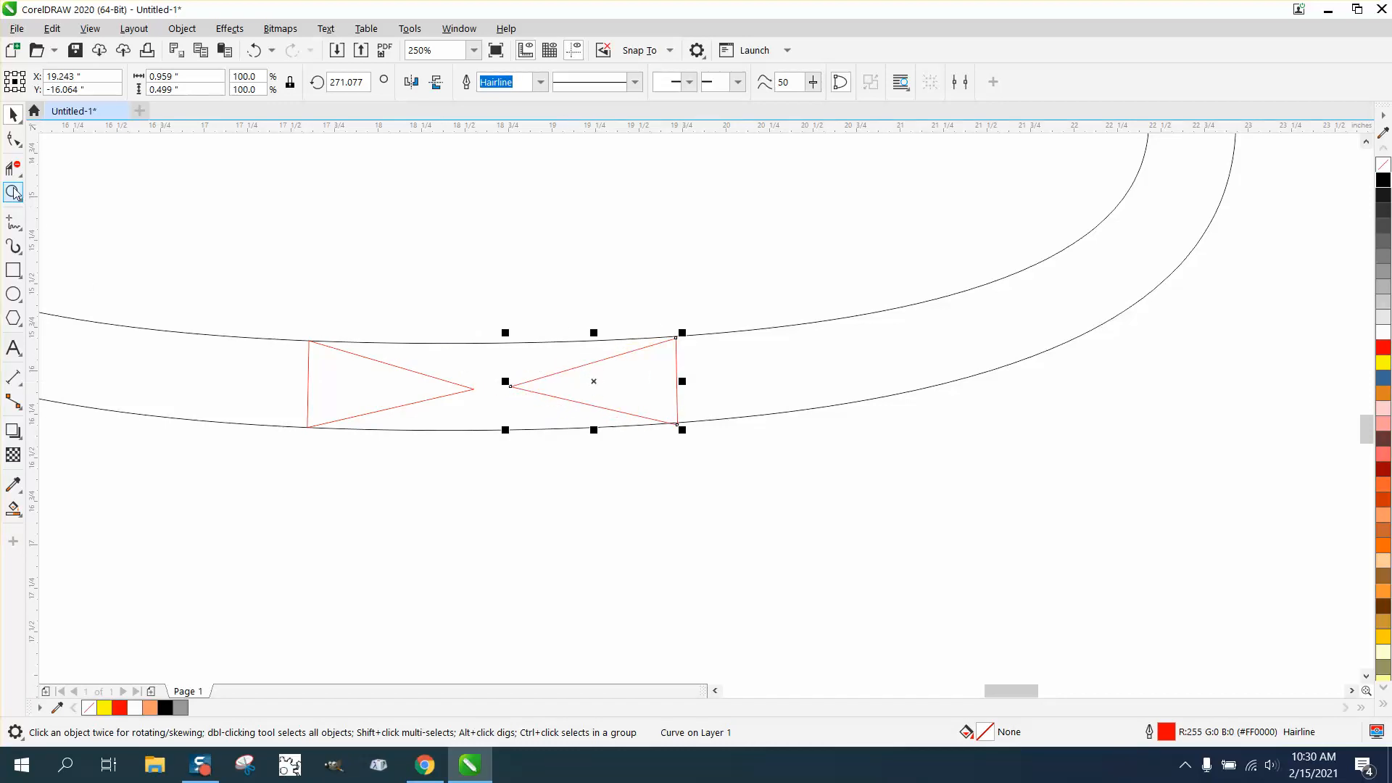
{"action": "left_click_drag", "start_coordinate": [803, 470], "coordinate": [803, 471]}
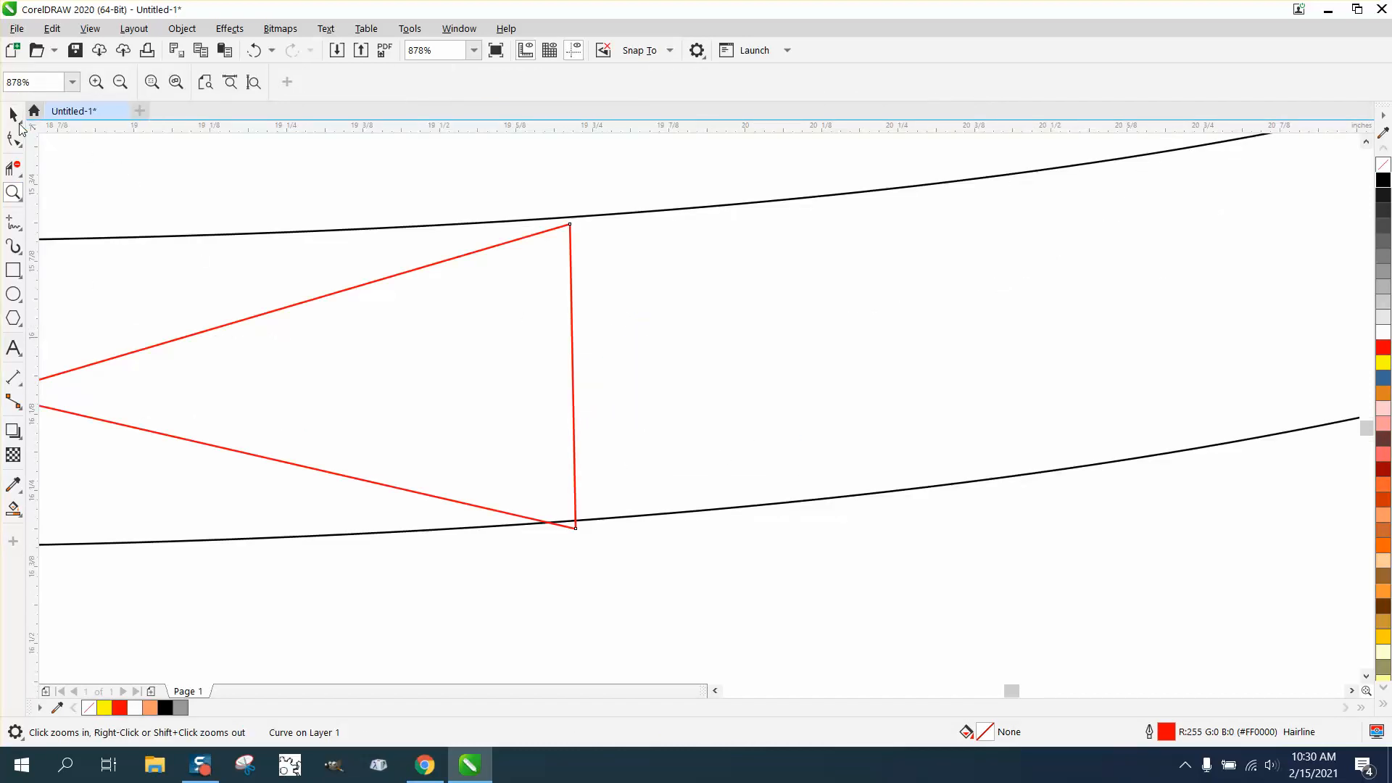
{"action": "left_click", "coordinate": [13, 114]}
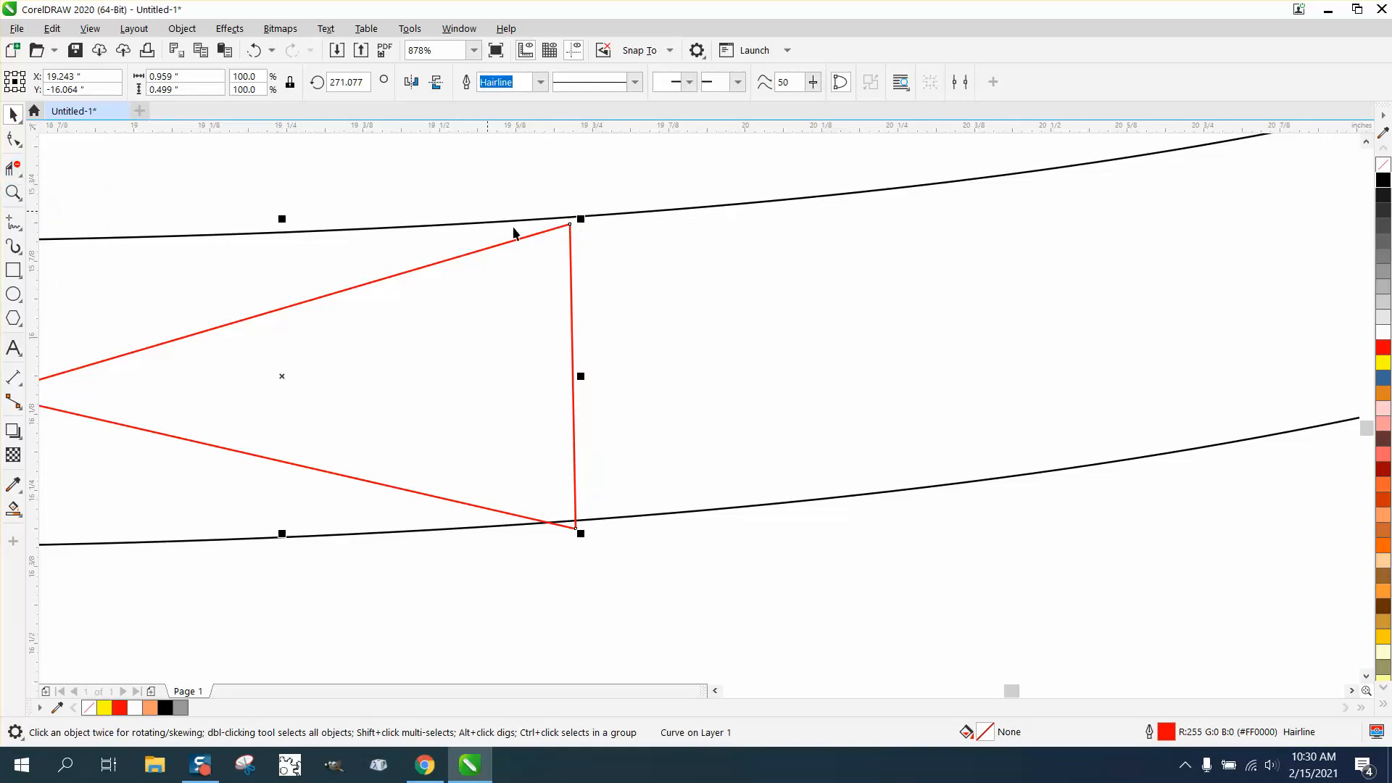
{"action": "left_click", "coordinate": [13, 192]}
{"action": "left_click_drag", "start_coordinate": [434, 198], "coordinate": [705, 317]}
{"action": "left_click", "coordinate": [11, 137]}
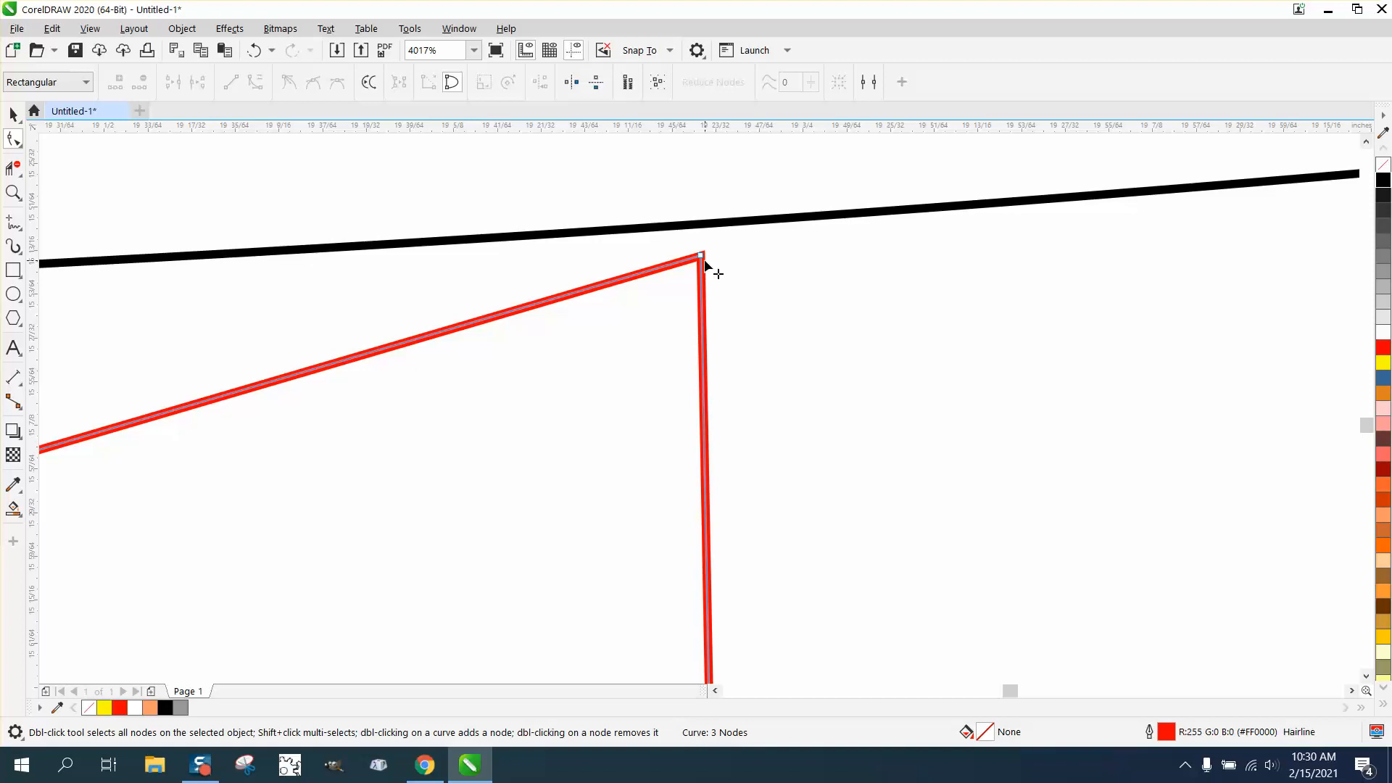
{"action": "left_click_drag", "start_coordinate": [702, 260], "coordinate": [687, 229]}
{"action": "scroll", "coordinate": [687, 231], "scroll_direction": "down", "scroll_amount": 4}
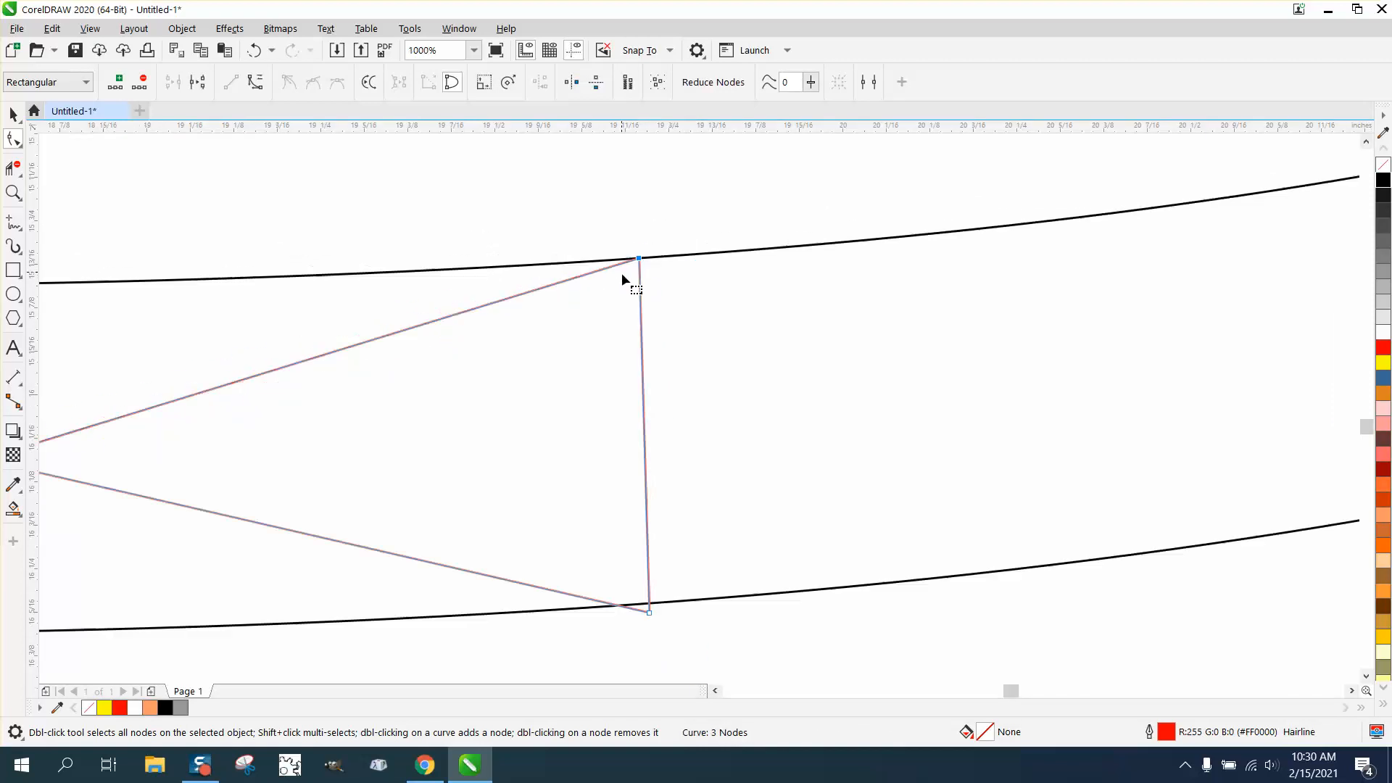
{"action": "left_click_drag", "start_coordinate": [651, 615], "coordinate": [654, 603]}
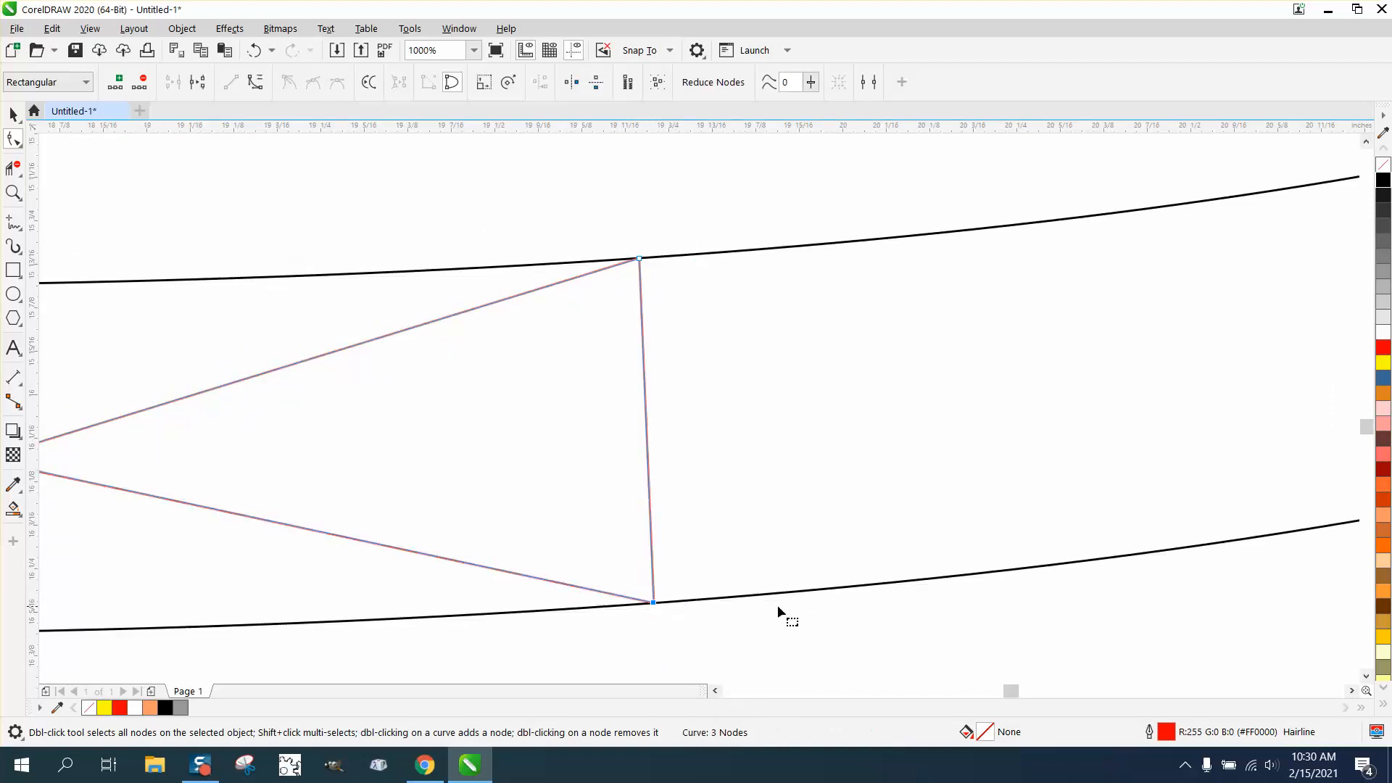
{"action": "scroll", "coordinate": [805, 604], "scroll_direction": "down", "scroll_amount": 2}
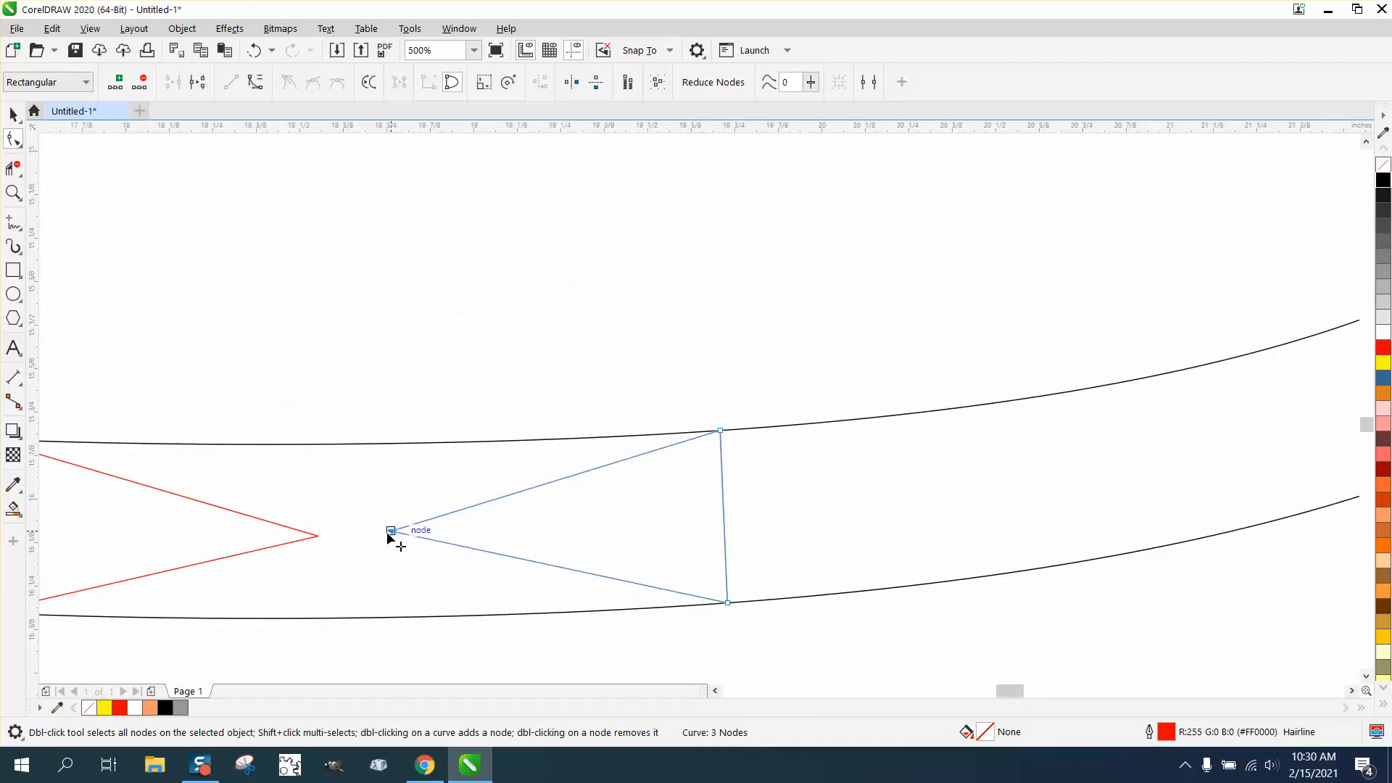
{"action": "left_click_drag", "start_coordinate": [390, 533], "coordinate": [374, 535]}
{"action": "scroll", "coordinate": [545, 533], "scroll_direction": "down", "scroll_amount": 1}
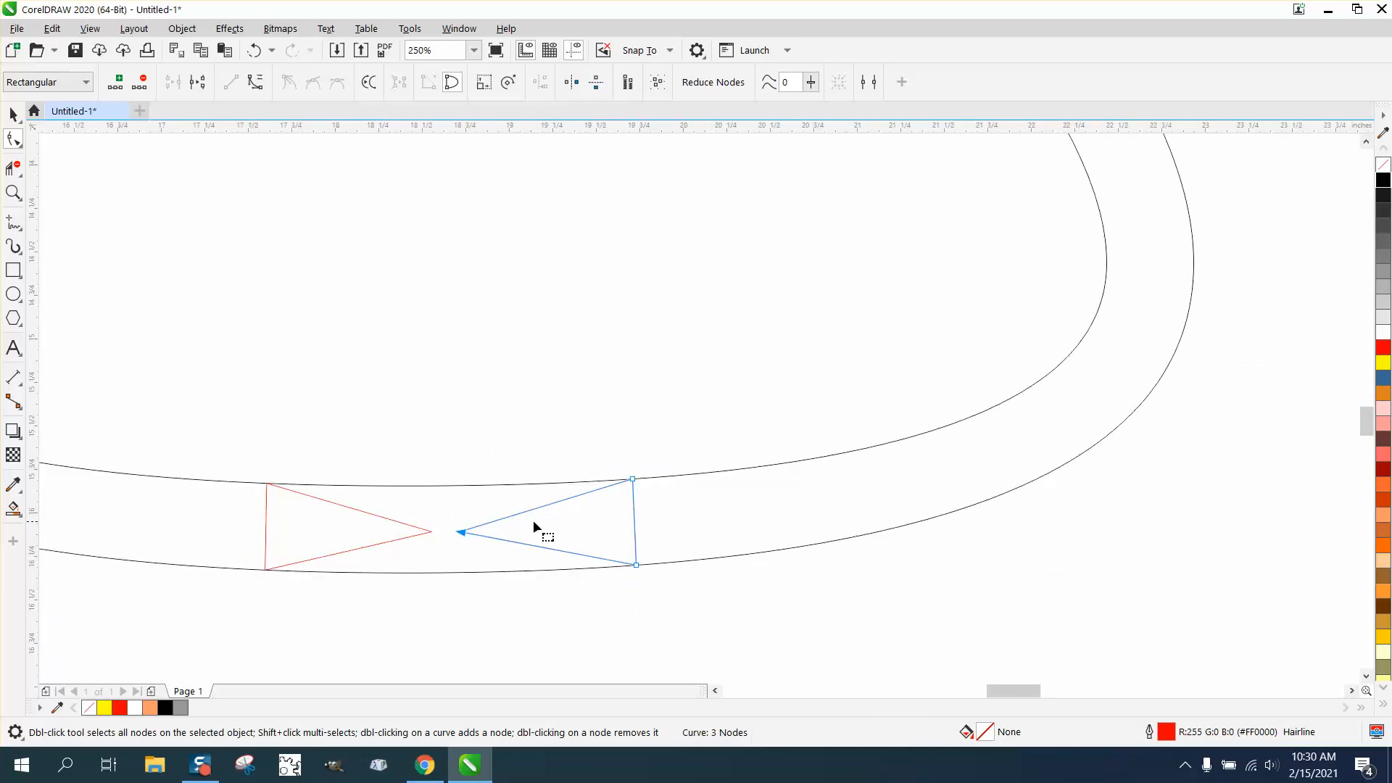
- Remove the vertical base line of both triangles with Virtual Segment Delete
{"action": "scroll", "coordinate": [493, 529], "scroll_direction": "down", "scroll_amount": 1}
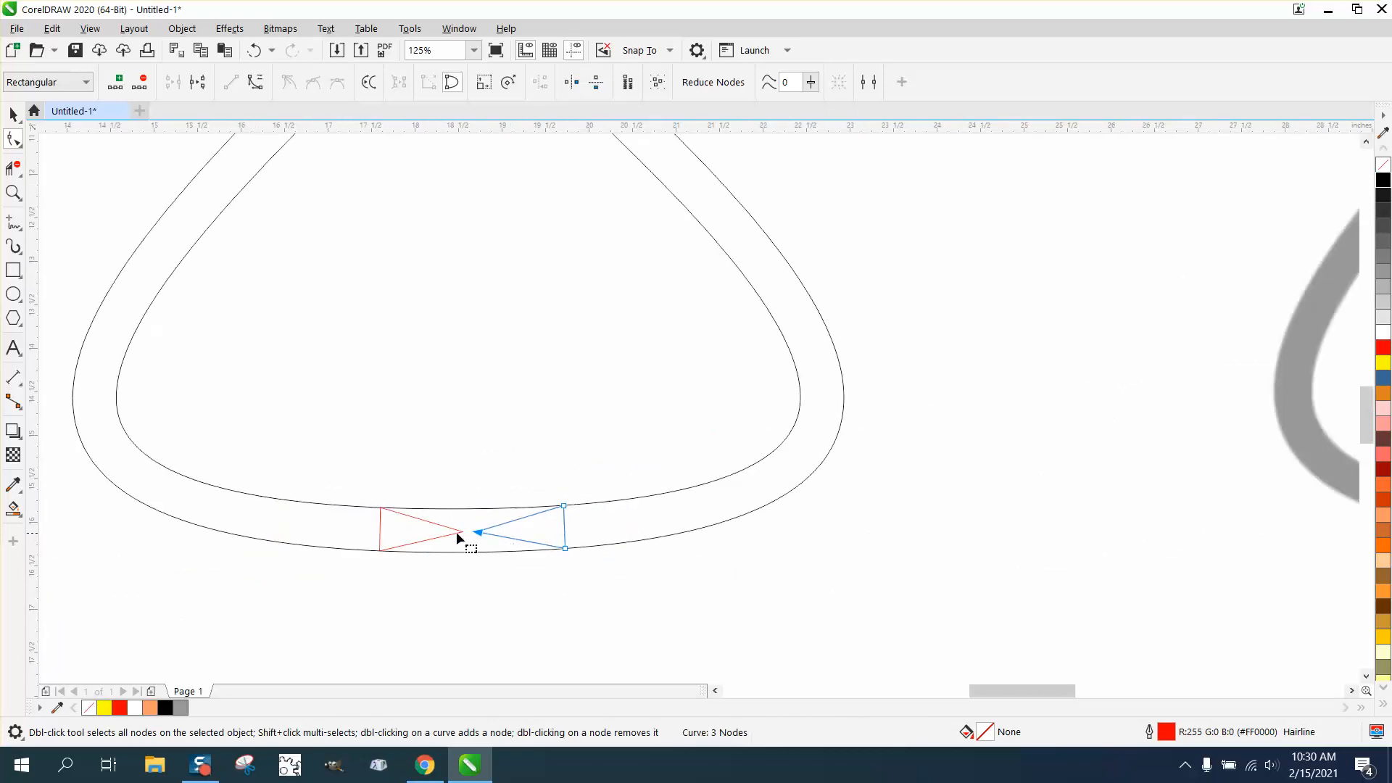
{"action": "left_click", "coordinate": [16, 173]}
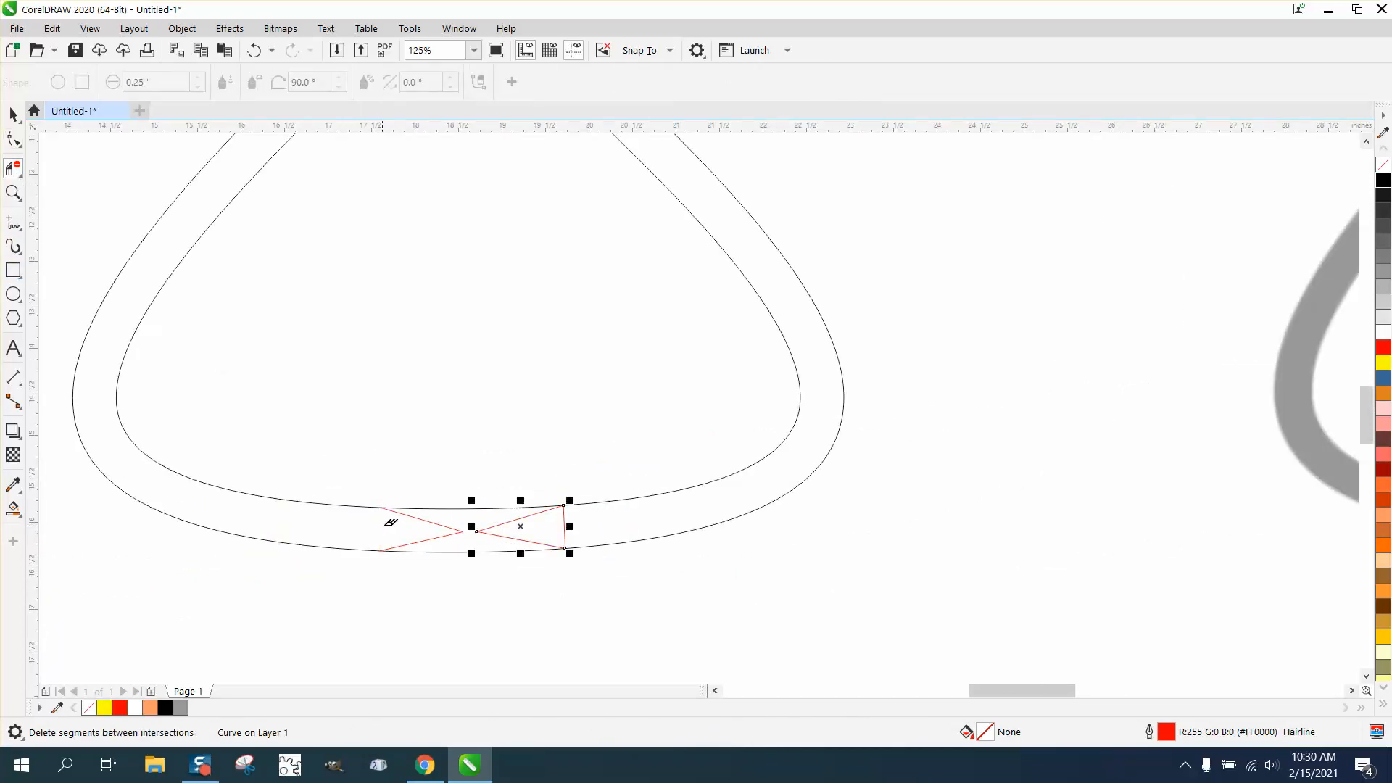
{"action": "left_click", "coordinate": [566, 513]}
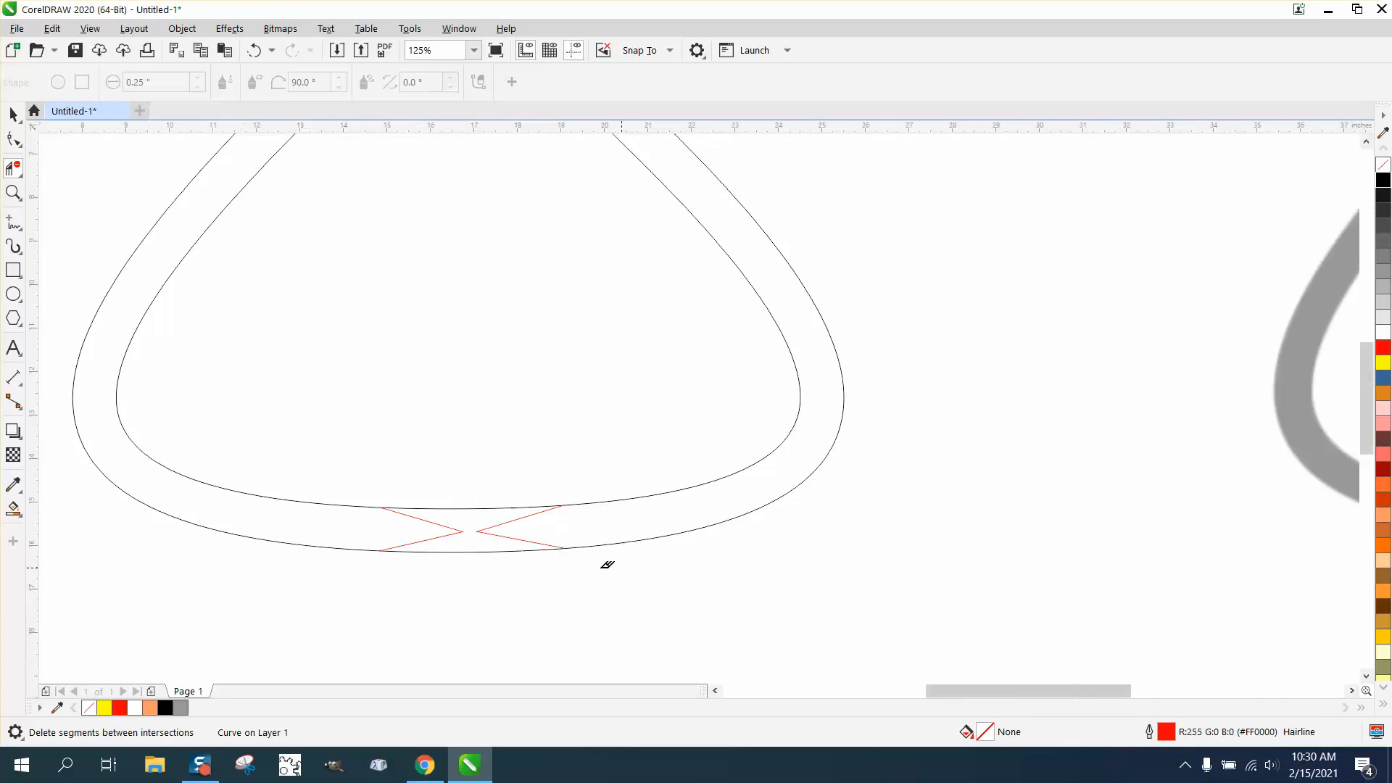
- Draw a rectangle about 11.8 by 11.7 inches around the whole tongs outline
{"action": "scroll", "coordinate": [606, 563], "scroll_direction": "down", "scroll_amount": 1}
{"action": "left_click", "coordinate": [14, 272]}
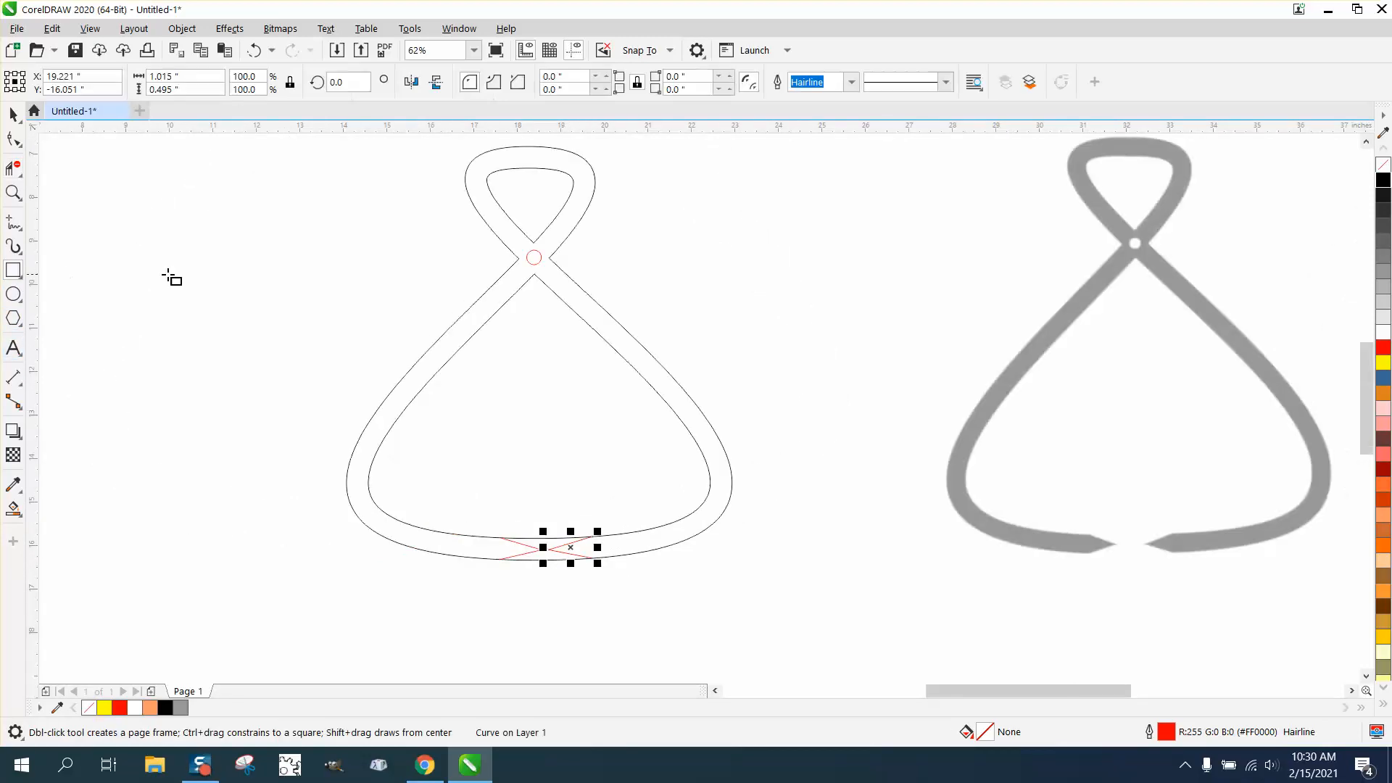
{"action": "scroll", "coordinate": [299, 215], "scroll_direction": "down", "scroll_amount": 1}
{"action": "mouse_move", "coordinate": [289, 155]}
{"action": "left_mouse_down"}
{"action": "mouse_move", "coordinate": [348, 274]}
{"action": "mouse_move", "coordinate": [545, 410]}
{"action": "left_mouse_up"}
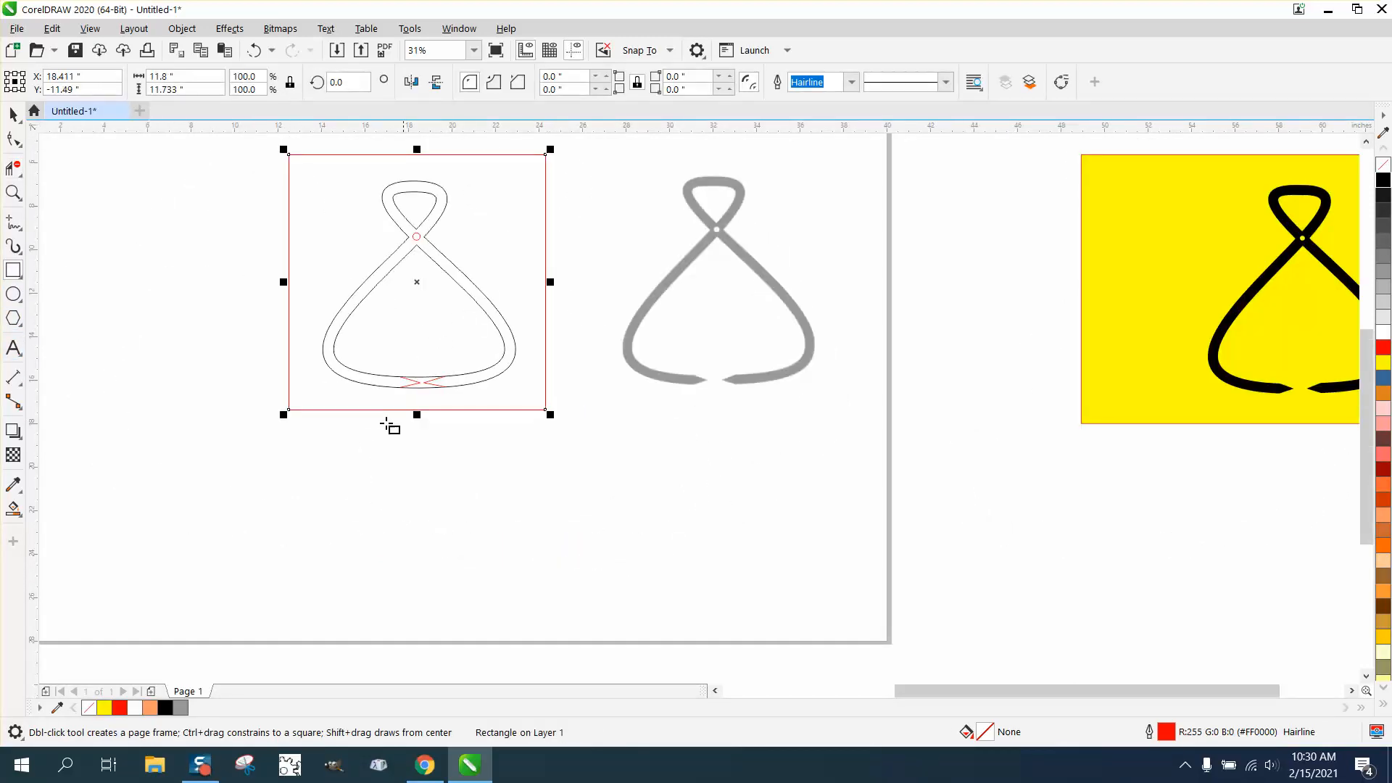
- Create a filled tongs body from the outline with Smart Fill, move it below the grey bitmap and make it black
{"action": "left_click", "coordinate": [13, 508]}
{"action": "left_click", "coordinate": [357, 376]}
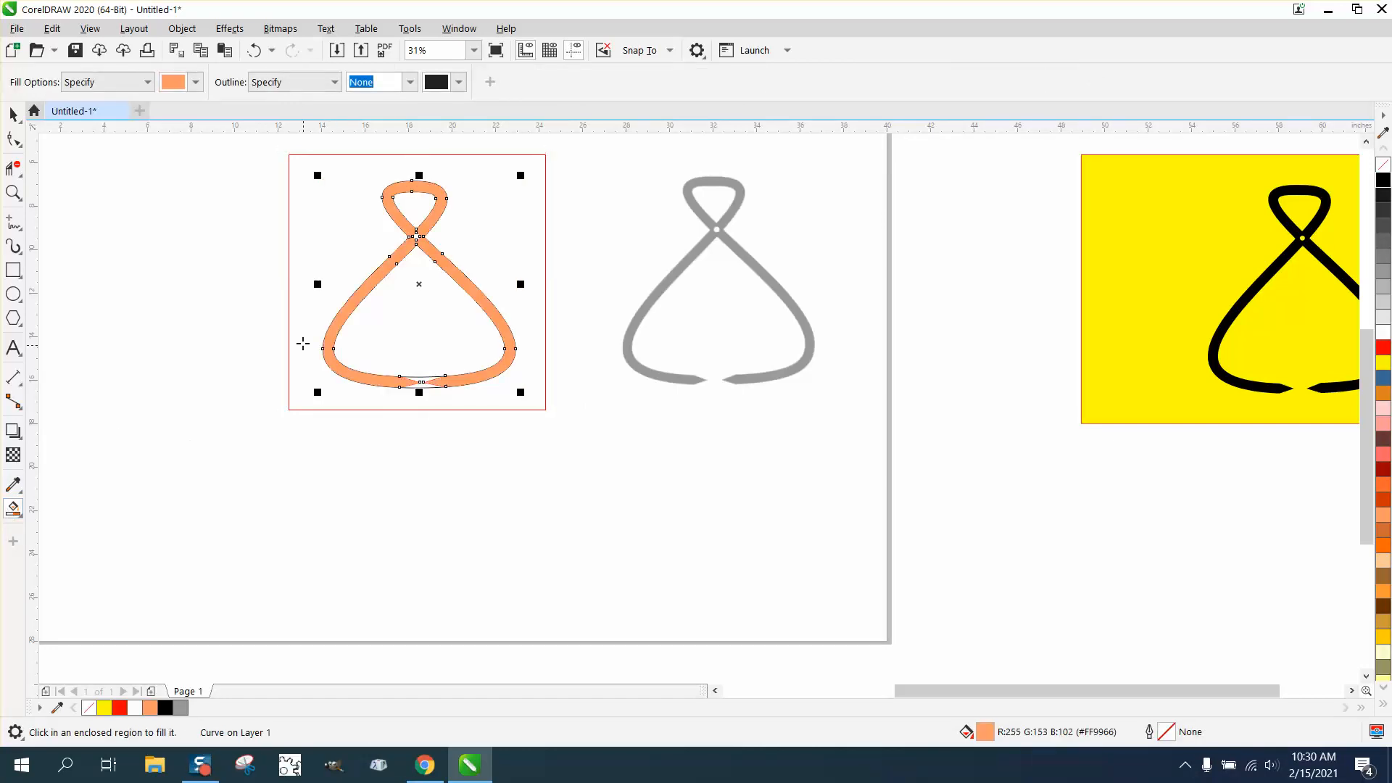
{"action": "left_click", "coordinate": [13, 114]}
{"action": "left_click_drag", "start_coordinate": [426, 241], "coordinate": [649, 456]}
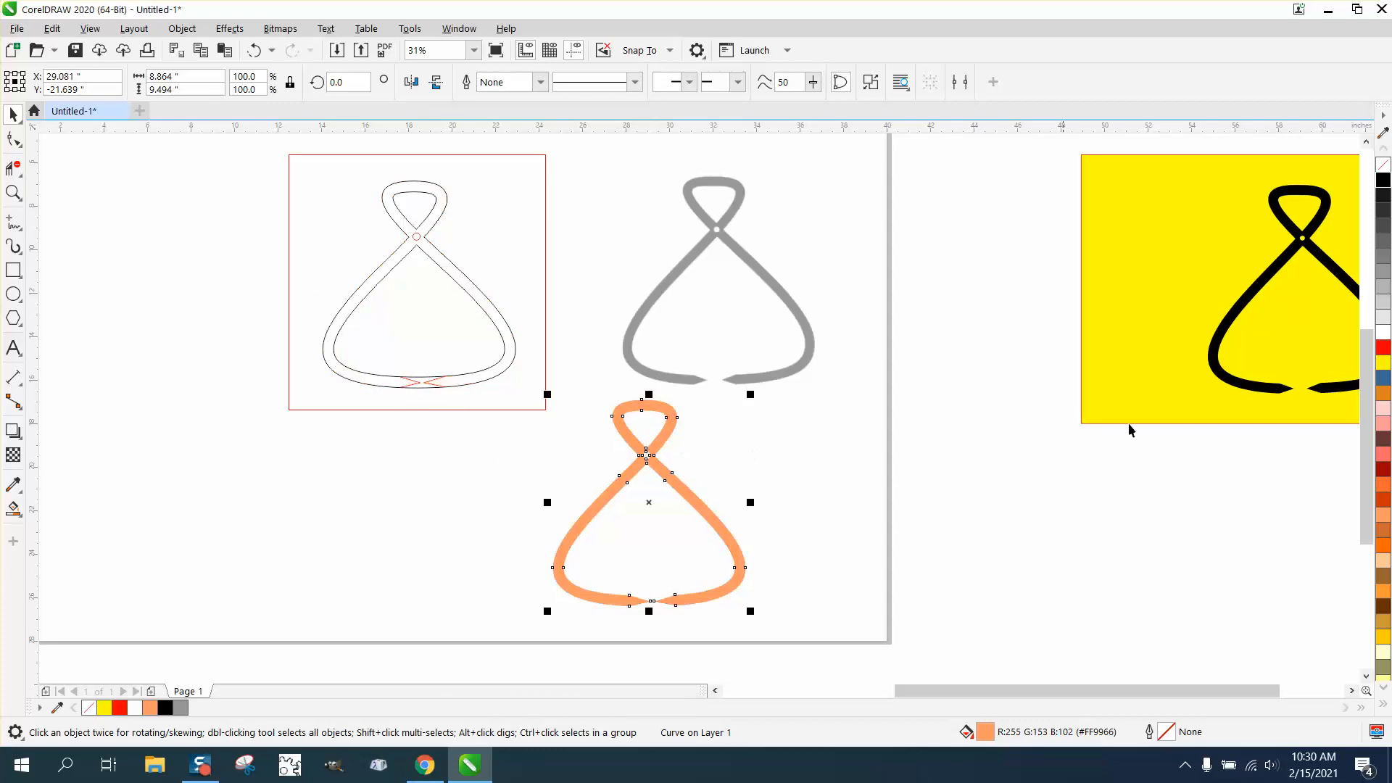
{"action": "left_click", "coordinate": [1383, 180]}
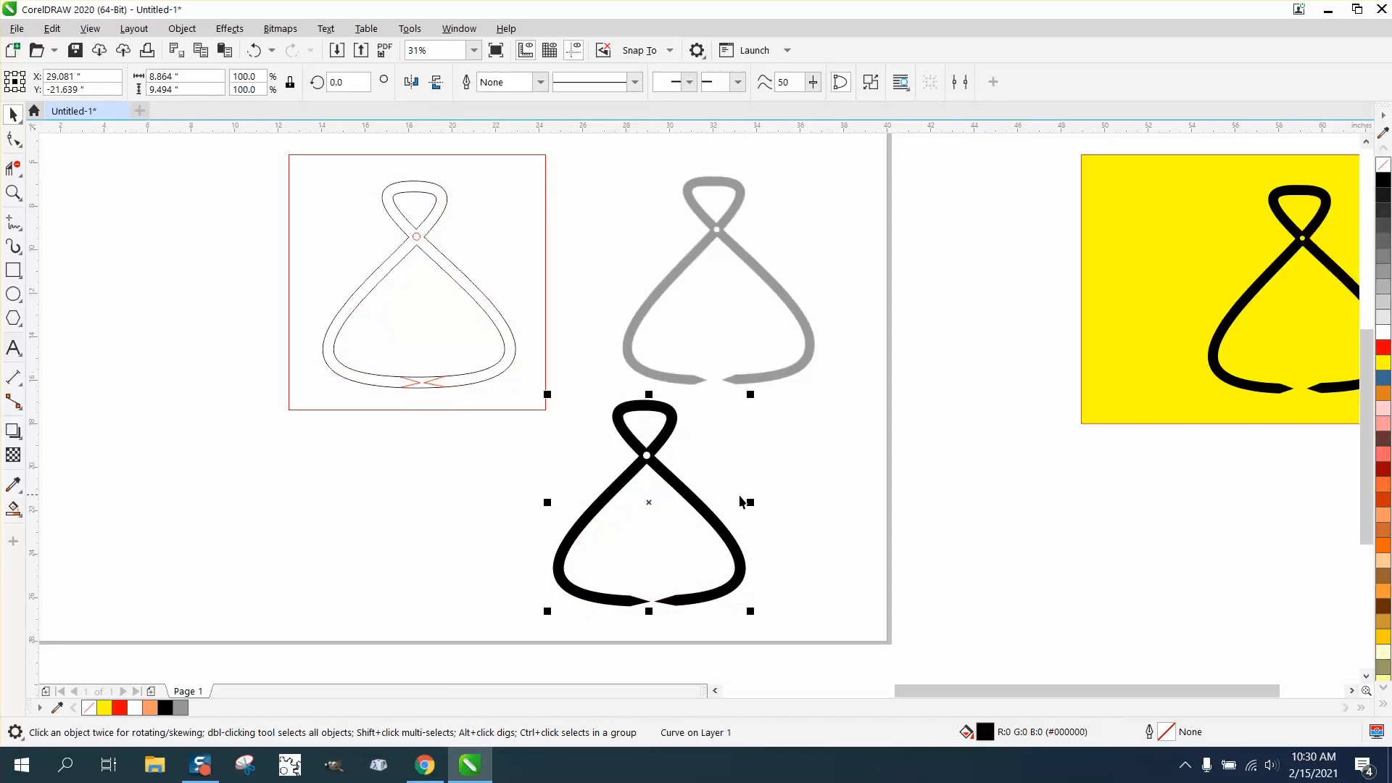
- Lay the black tongs shape over the grey bitmap and change its fill to yellow for comparison
{"action": "left_click_drag", "start_coordinate": [660, 513], "coordinate": [720, 282]}
{"action": "left_click", "coordinate": [26, 206]}
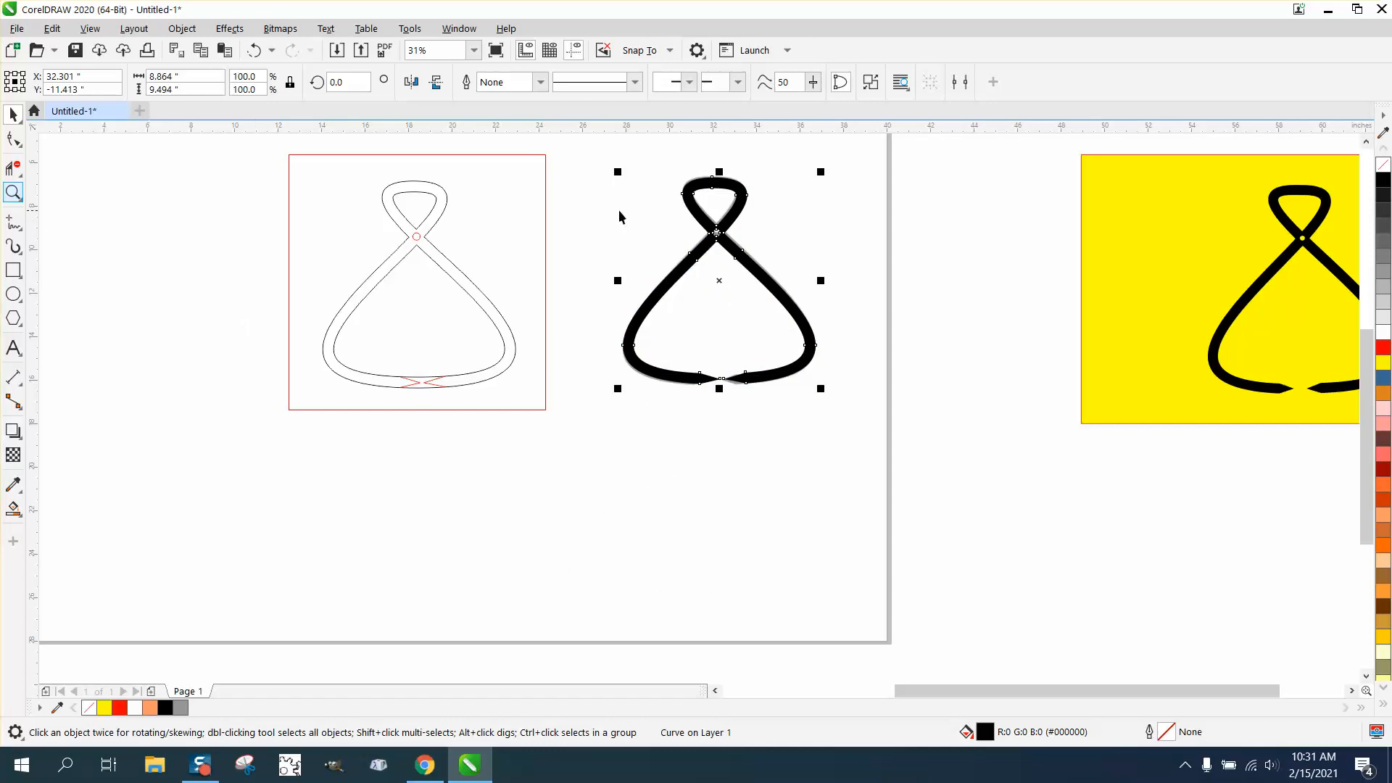
{"action": "left_click", "coordinate": [62, 193]}
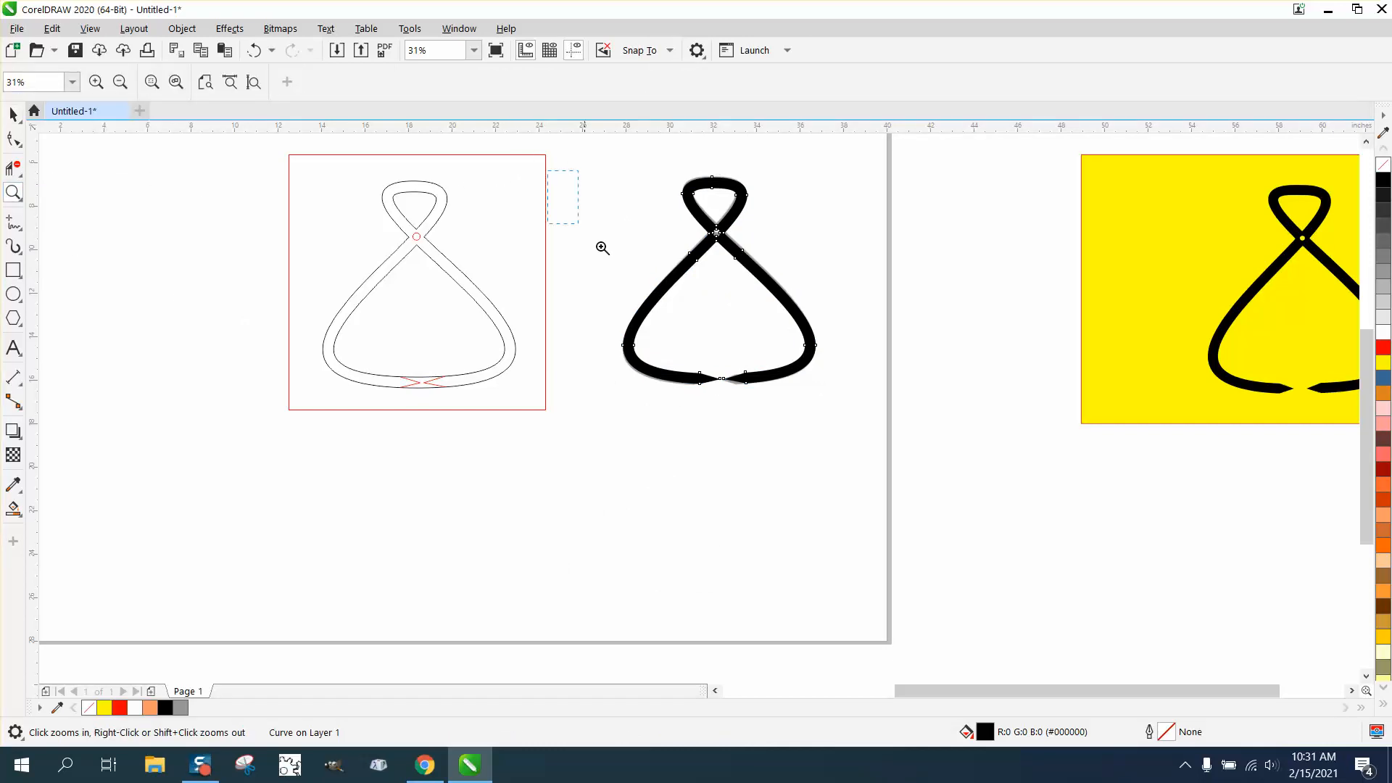
{"action": "left_click", "coordinate": [819, 347]}
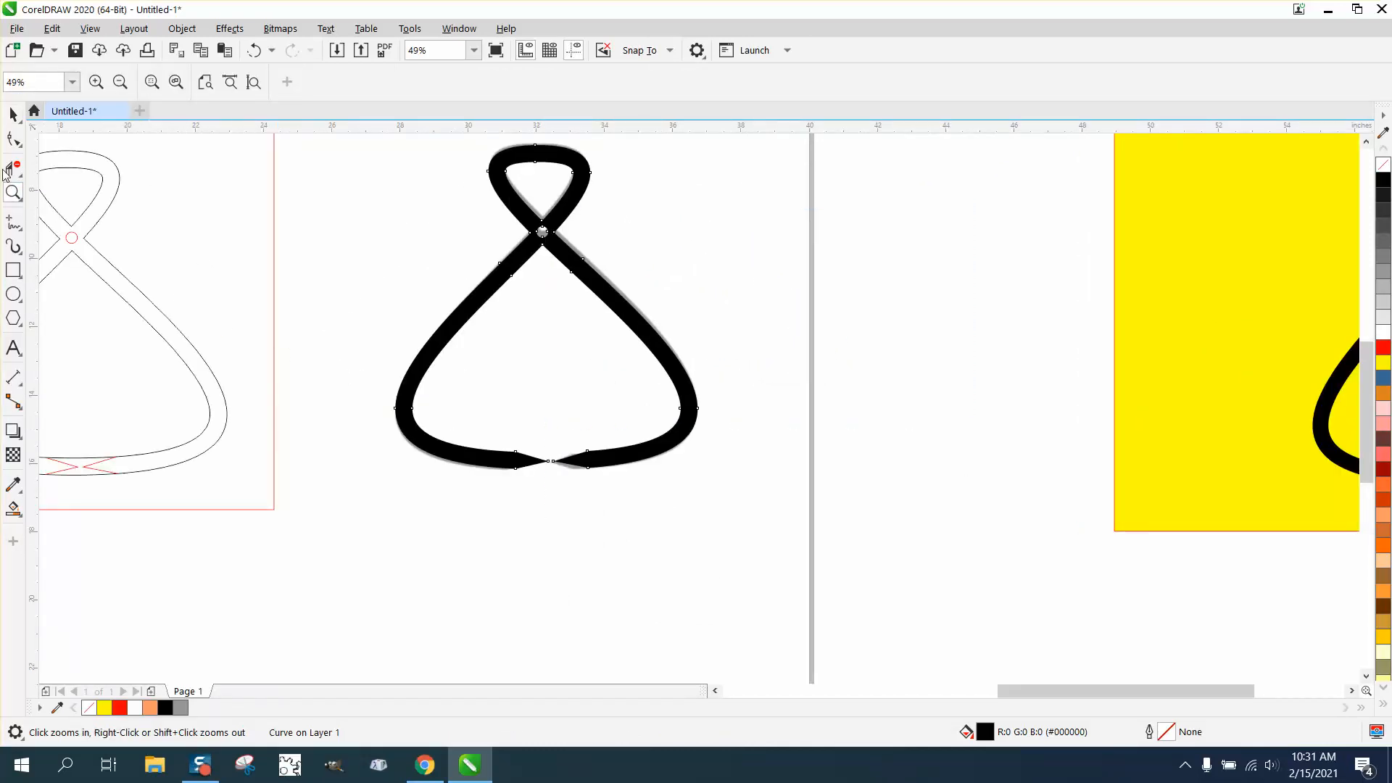
{"action": "left_click", "coordinate": [13, 114]}
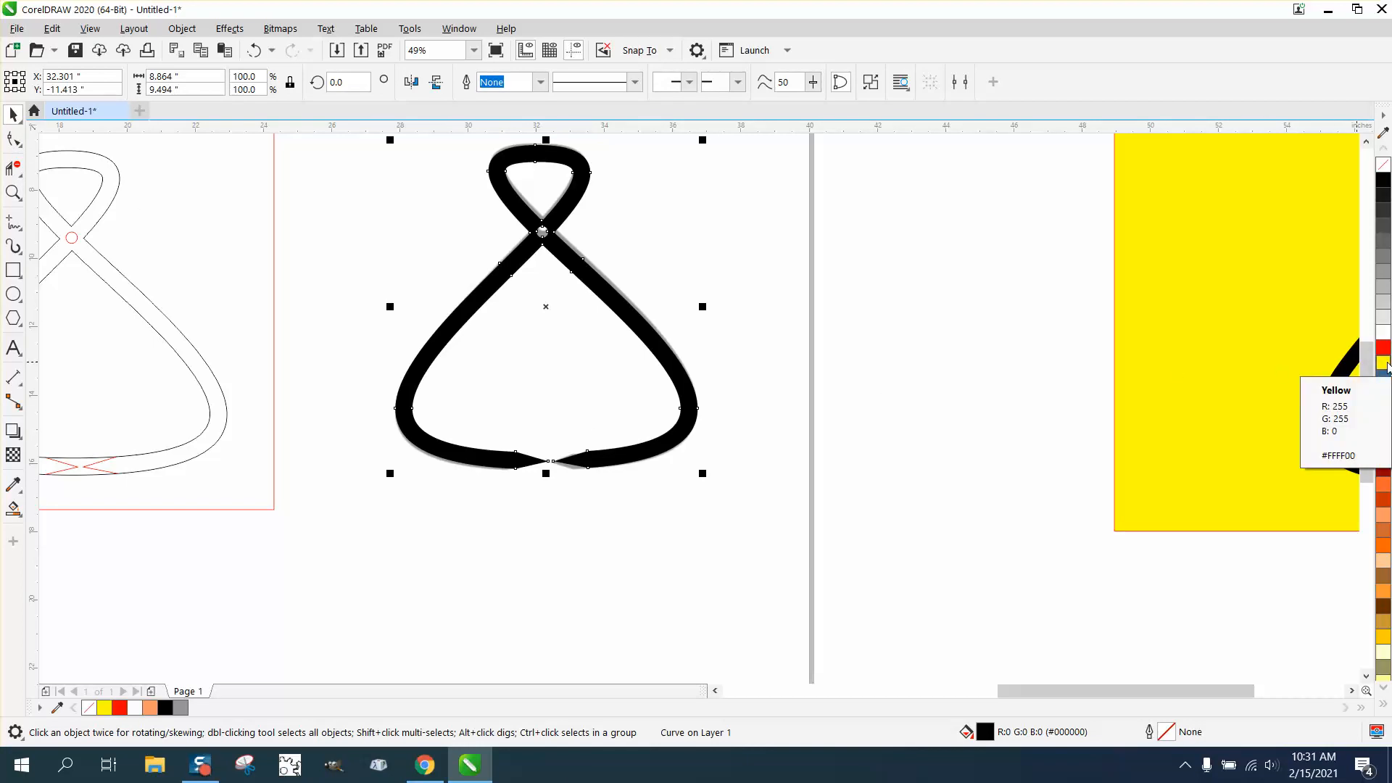
{"action": "left_click", "coordinate": [1385, 364]}
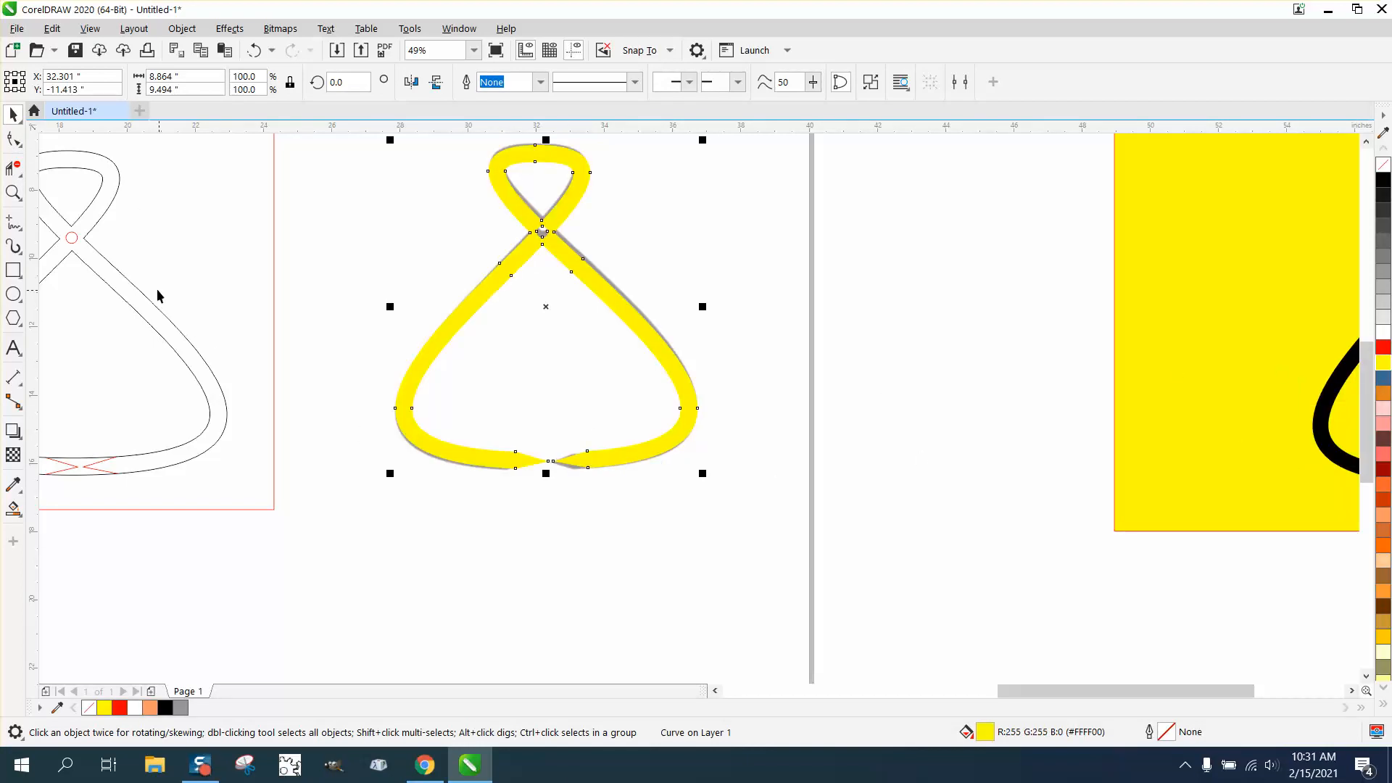
- Shift the three nodes of the left tip together to the left to match the grey bitmap
{"action": "left_click", "coordinate": [13, 192]}
{"action": "left_click_drag", "start_coordinate": [763, 533], "coordinate": [766, 536]}
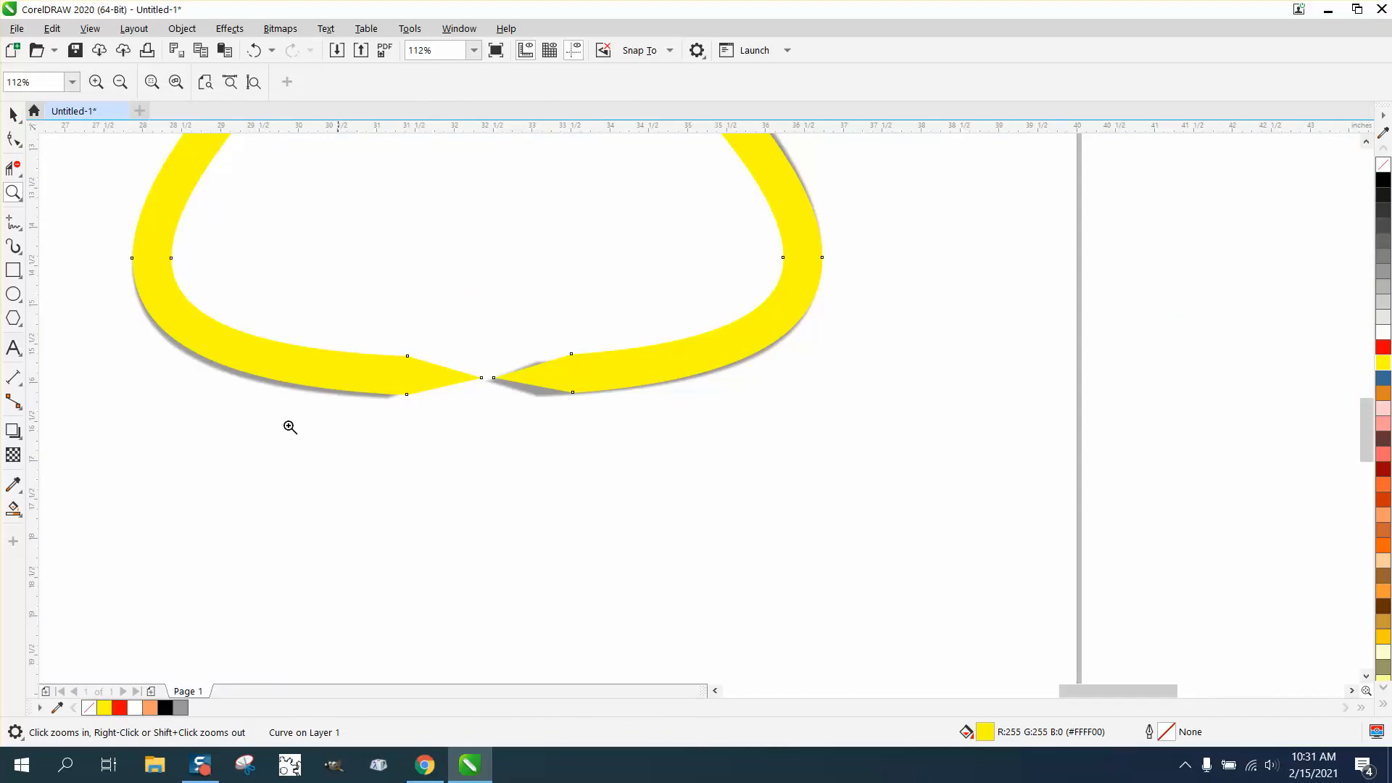
{"action": "left_click", "coordinate": [13, 138]}
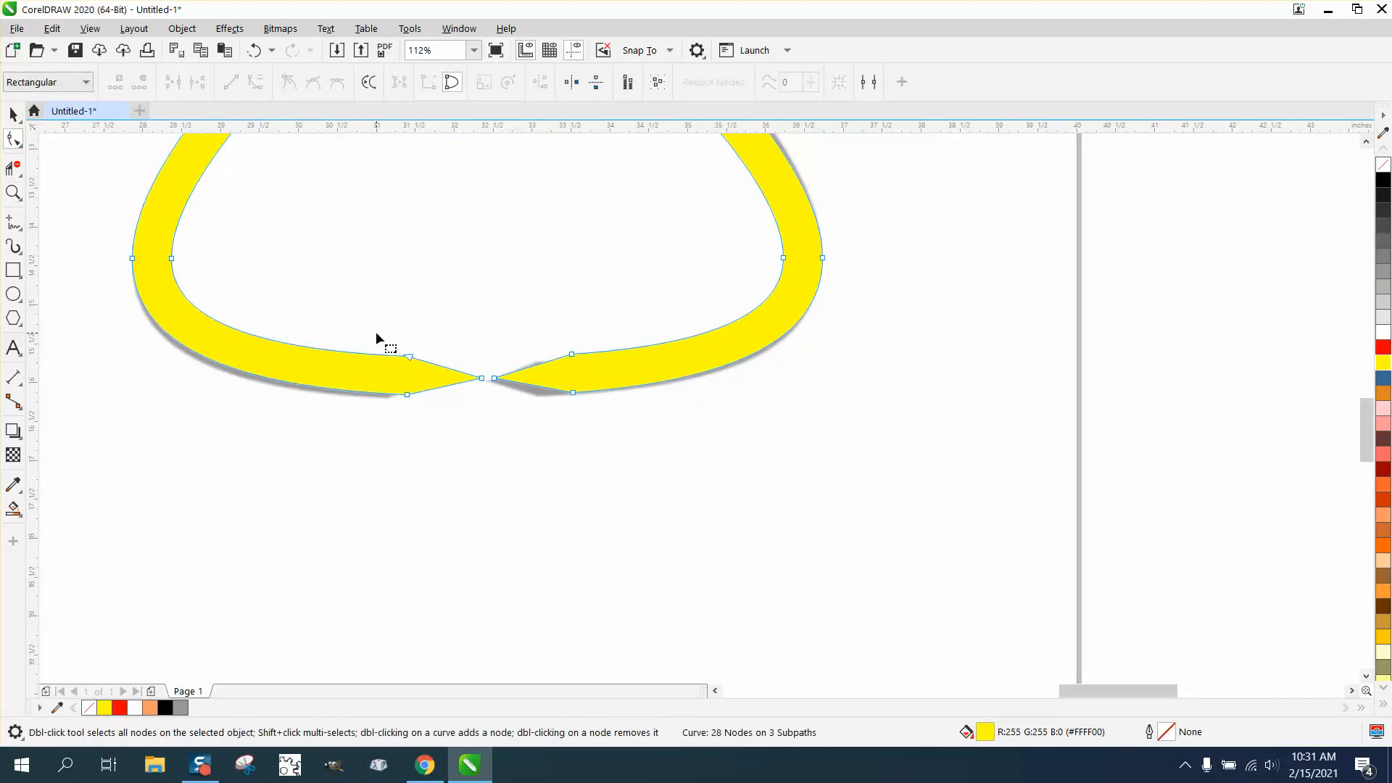
{"action": "left_click_drag", "start_coordinate": [482, 418], "coordinate": [447, 381]}
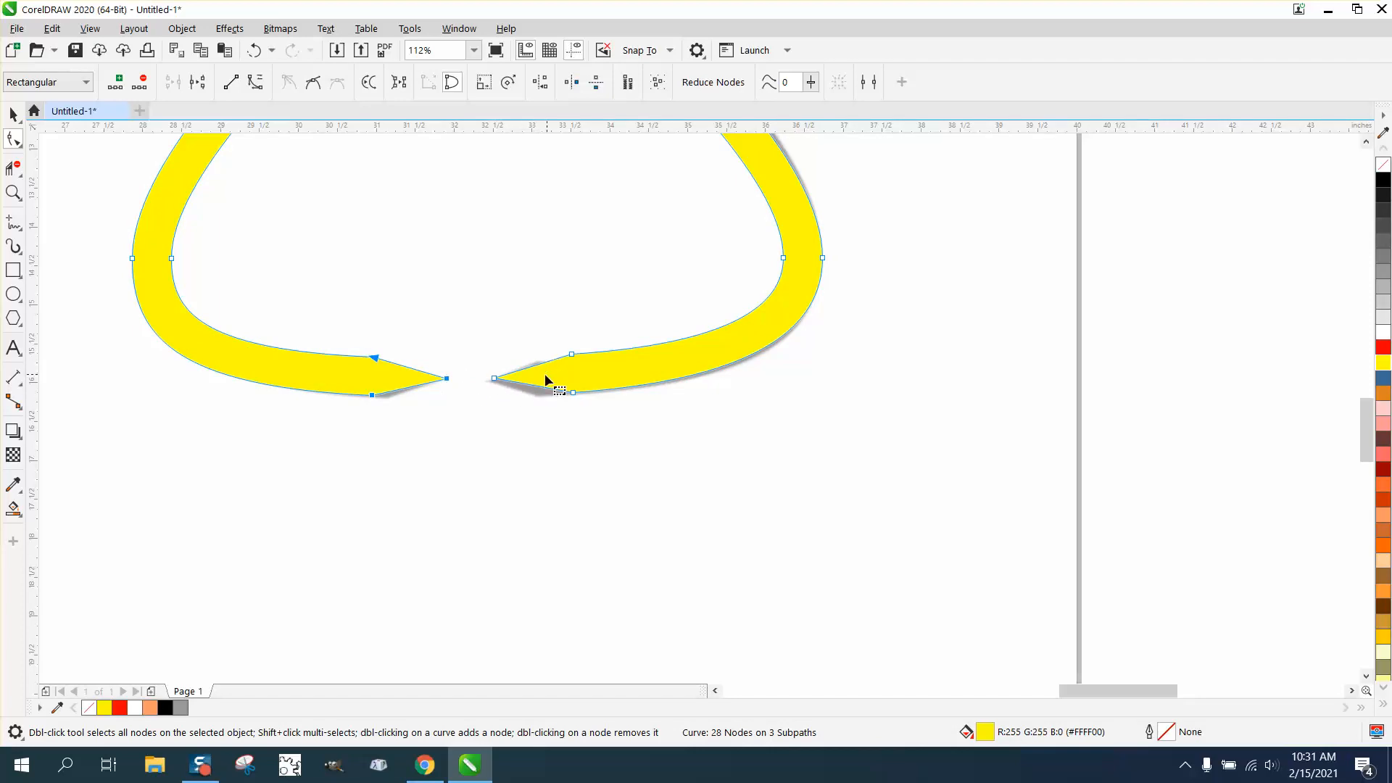
- Fit the right tip's corners, the right outer curve and the left tip's point and lower corner to the grey bitmap
{"action": "left_click", "coordinate": [493, 378]}
{"action": "left_click_drag", "start_coordinate": [570, 355], "coordinate": [541, 399]}
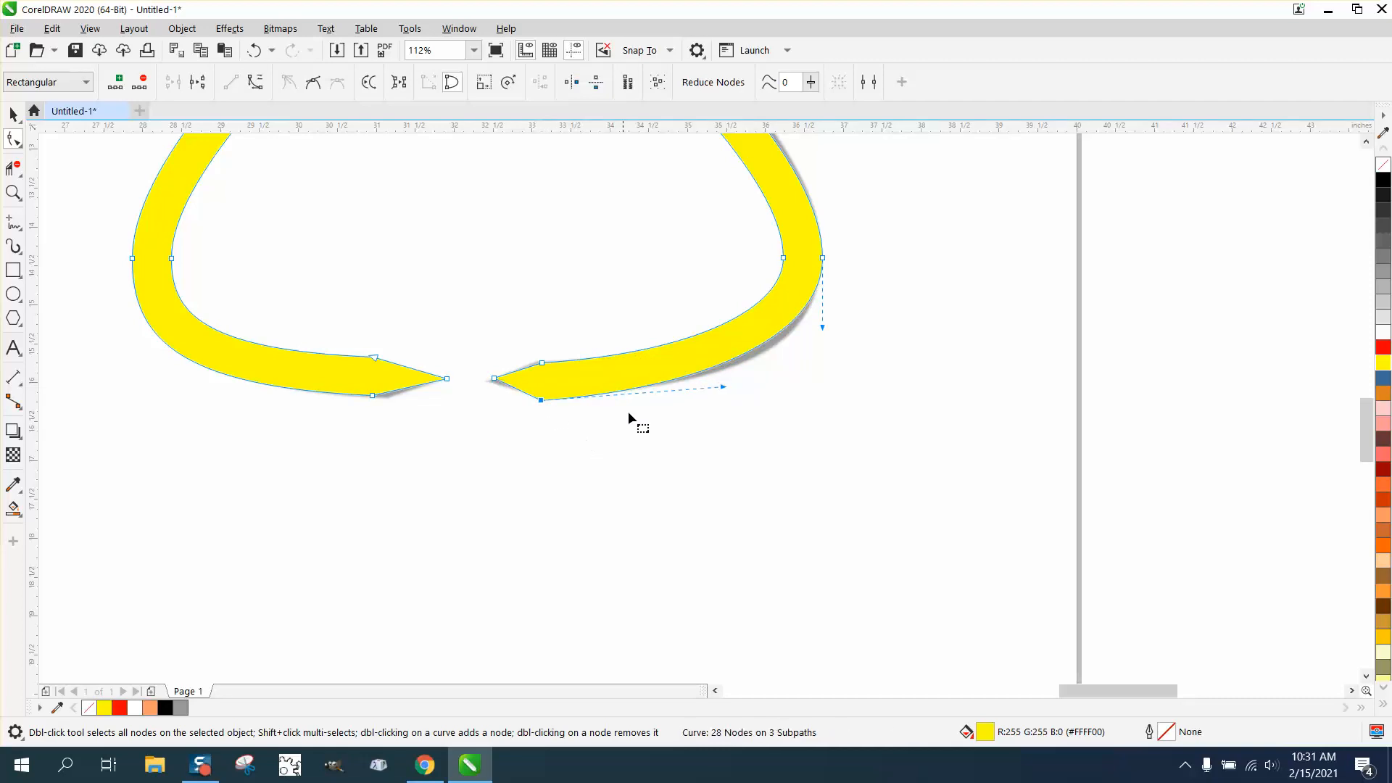
{"action": "left_click_drag", "start_coordinate": [826, 330], "coordinate": [823, 350]}
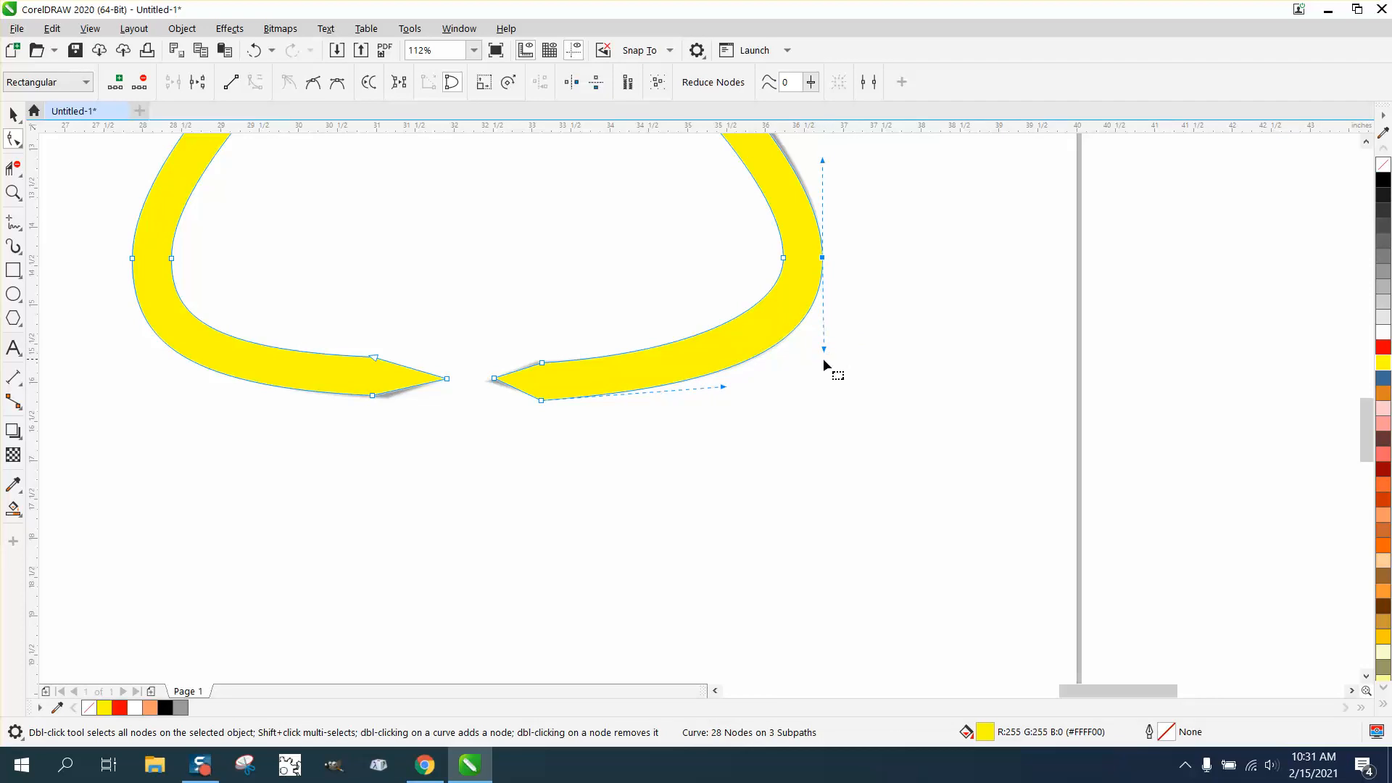
{"action": "left_click_drag", "start_coordinate": [447, 379], "coordinate": [385, 401]}
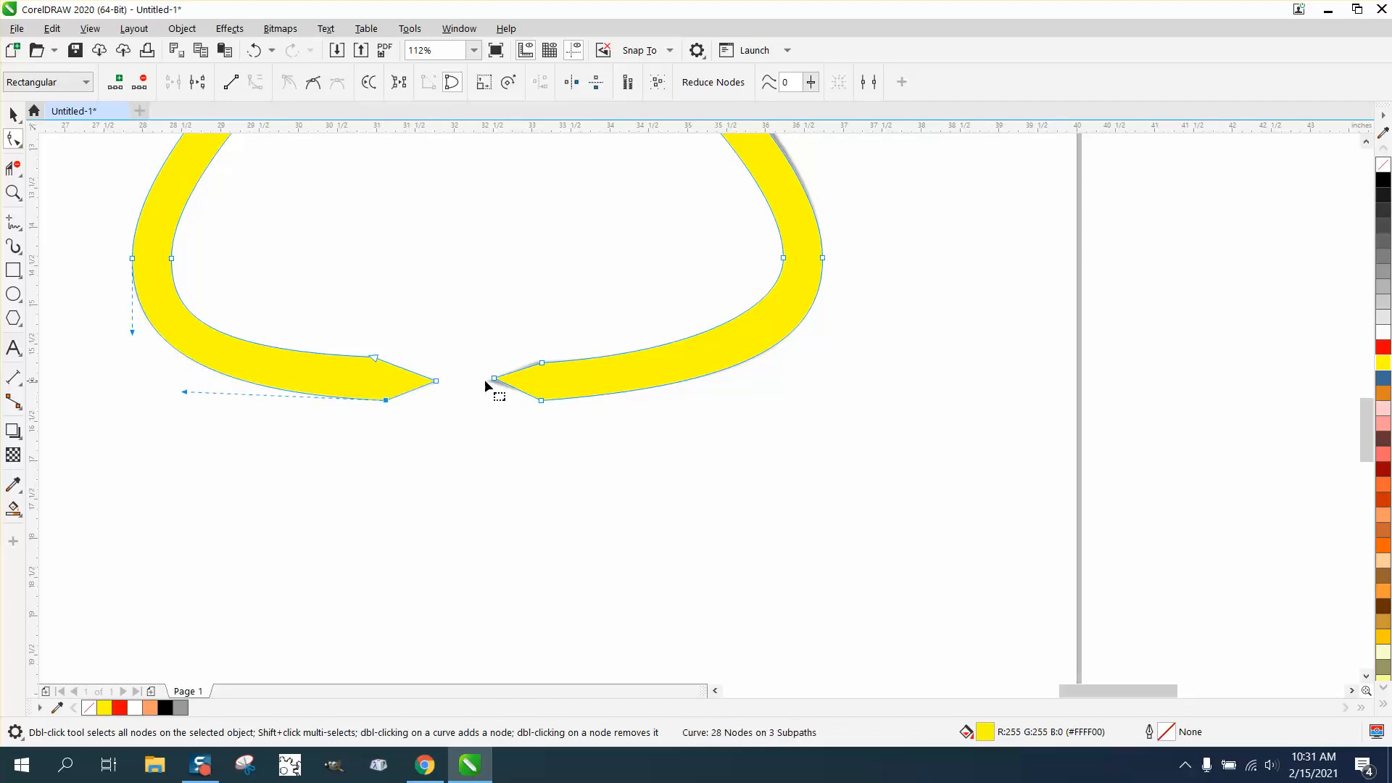
- Remove the yellow fill from the tongs shape and give it a red outline
{"action": "left_click", "coordinate": [1383, 168]}
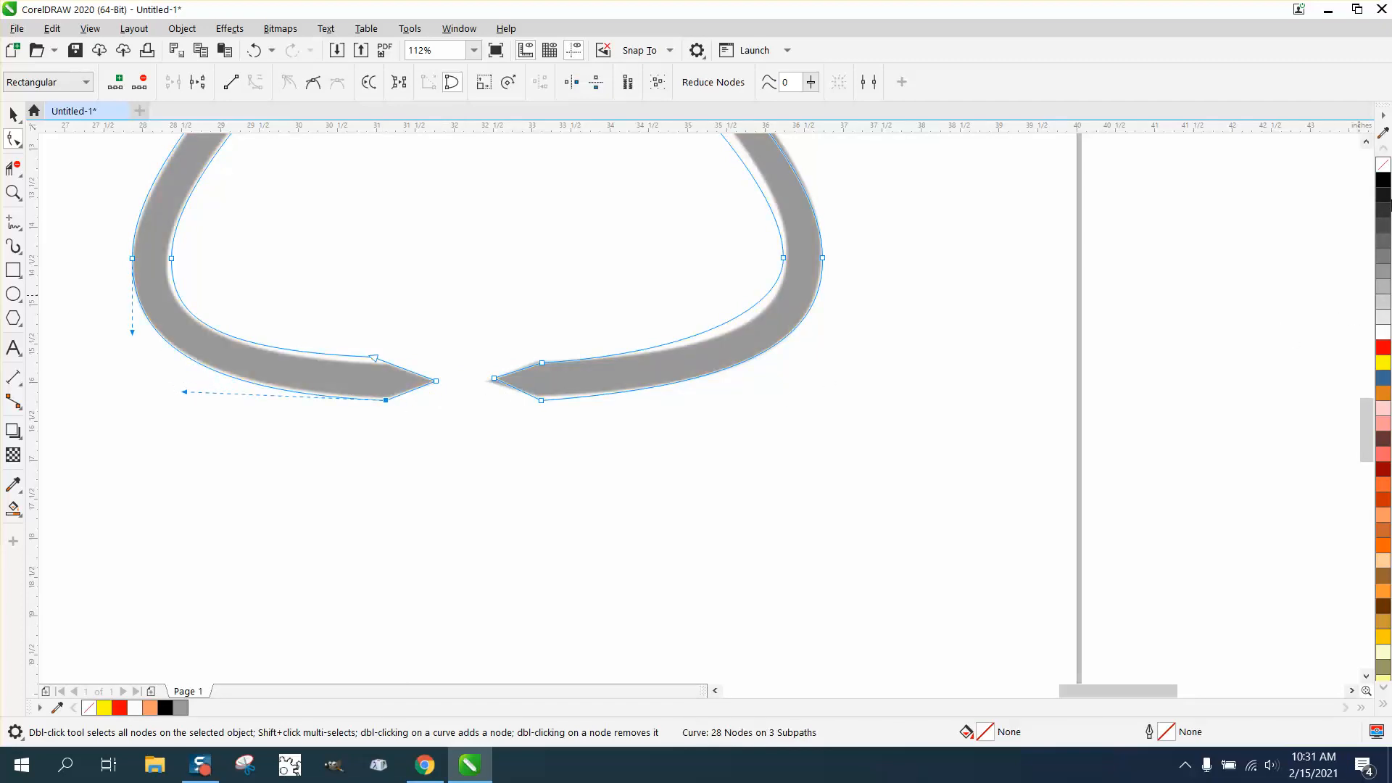
{"action": "right_click", "coordinate": [1383, 349]}
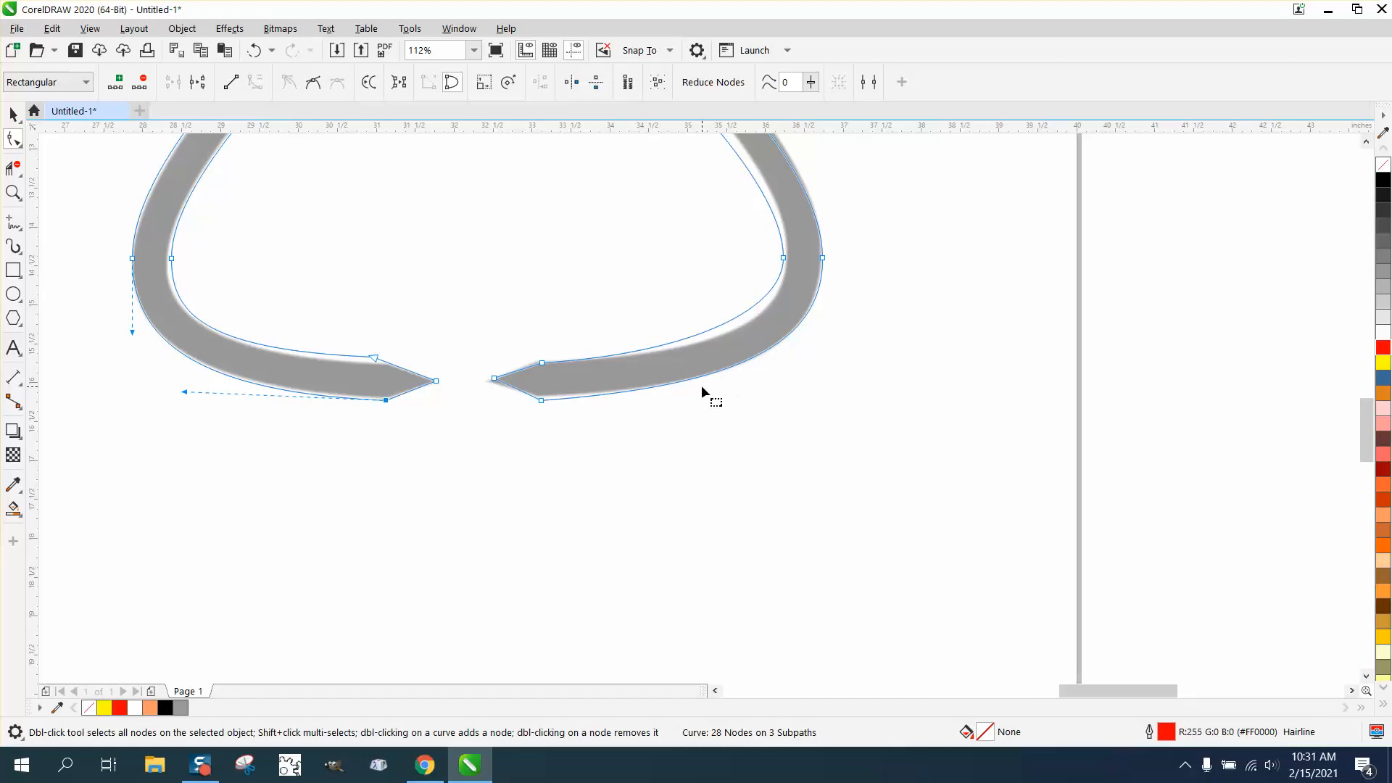
- Move the left tip's upper and lower corner nodes onto the edges of the grey bitmap
{"action": "left_click", "coordinate": [13, 193]}
{"action": "left_click_drag", "start_coordinate": [310, 358], "coordinate": [548, 464]}
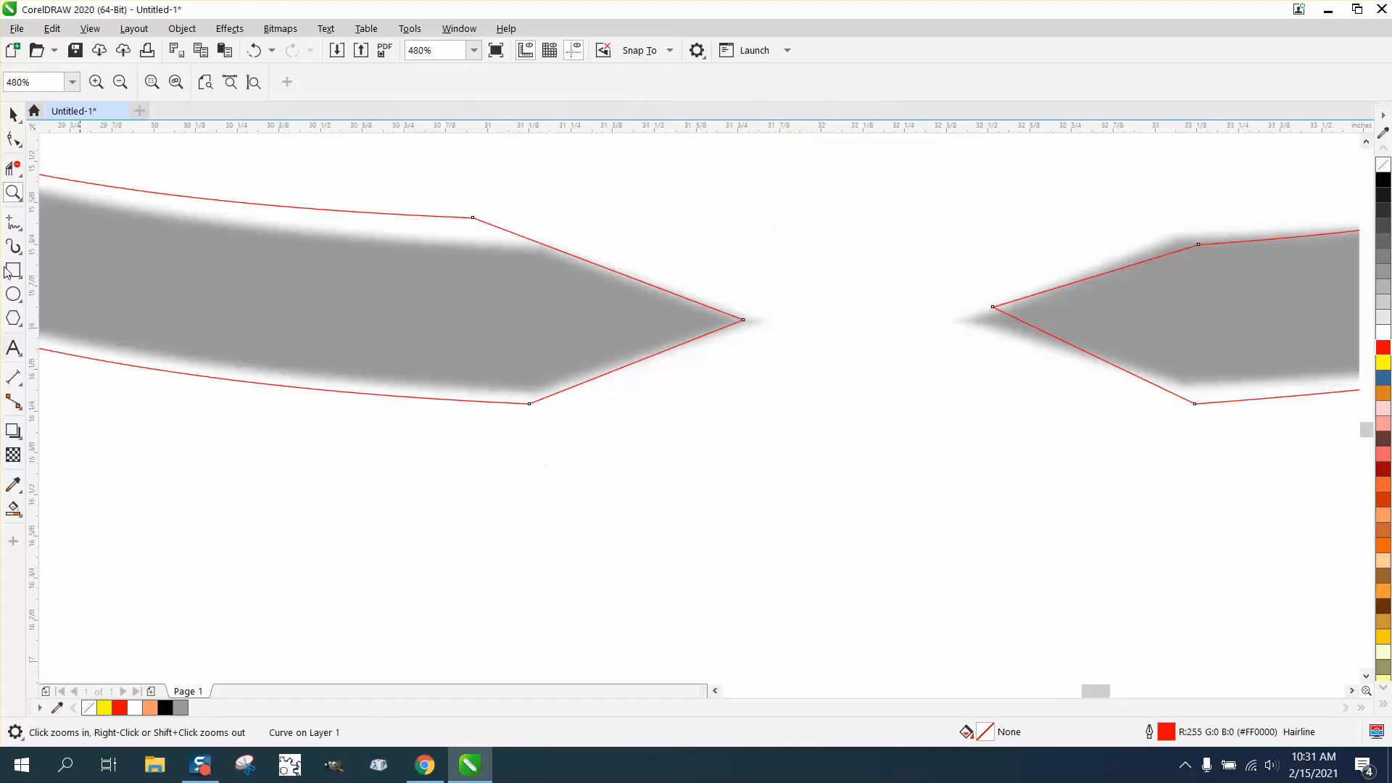
{"action": "left_click", "coordinate": [13, 138]}
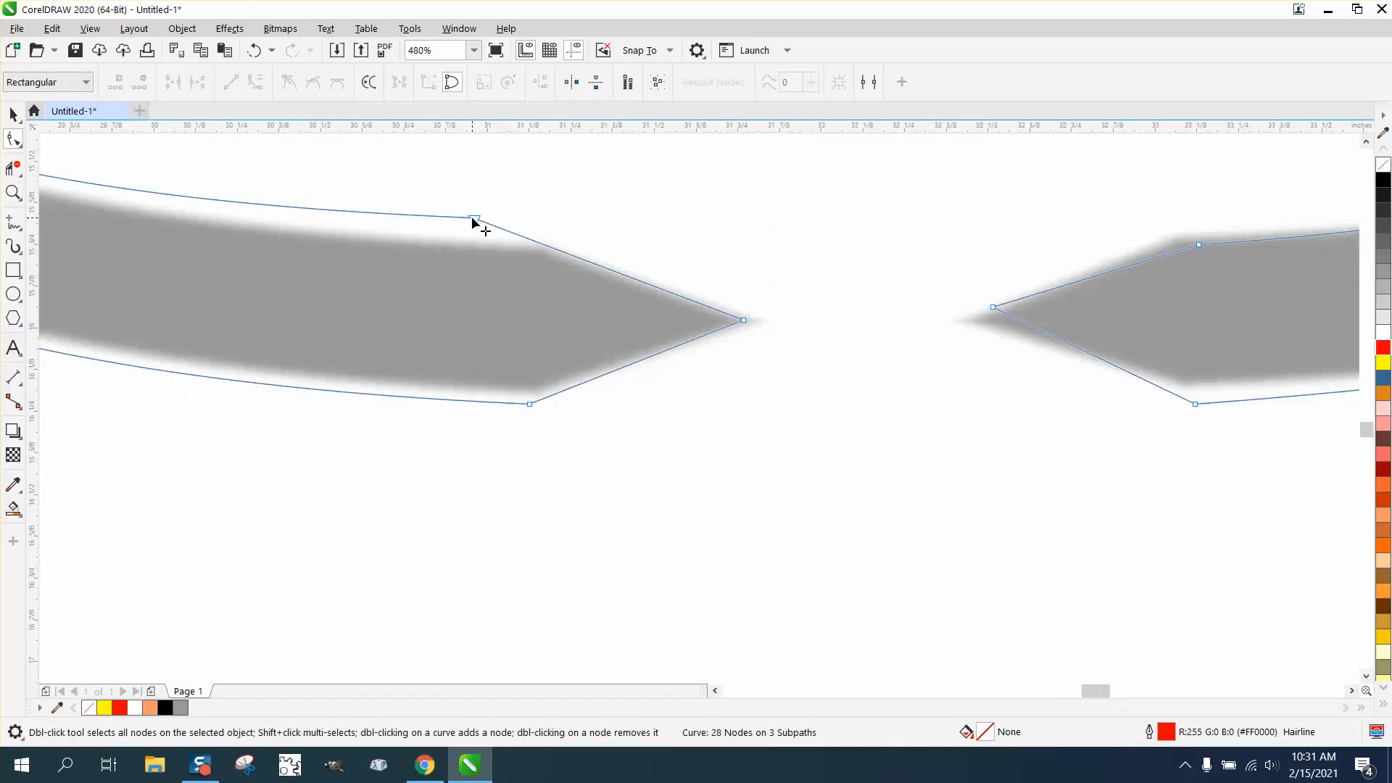
{"action": "left_click_drag", "start_coordinate": [474, 219], "coordinate": [533, 247]}
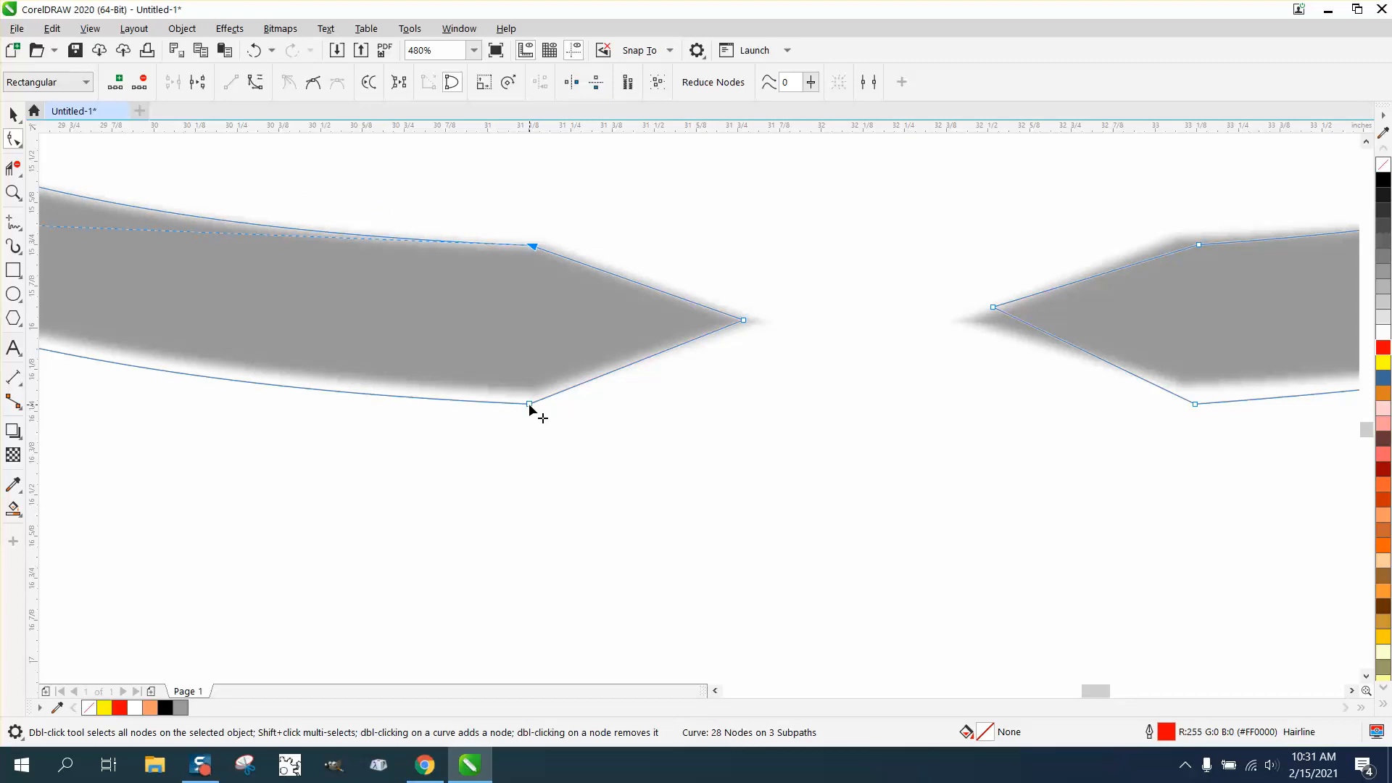
{"action": "left_click_drag", "start_coordinate": [529, 406], "coordinate": [530, 396]}
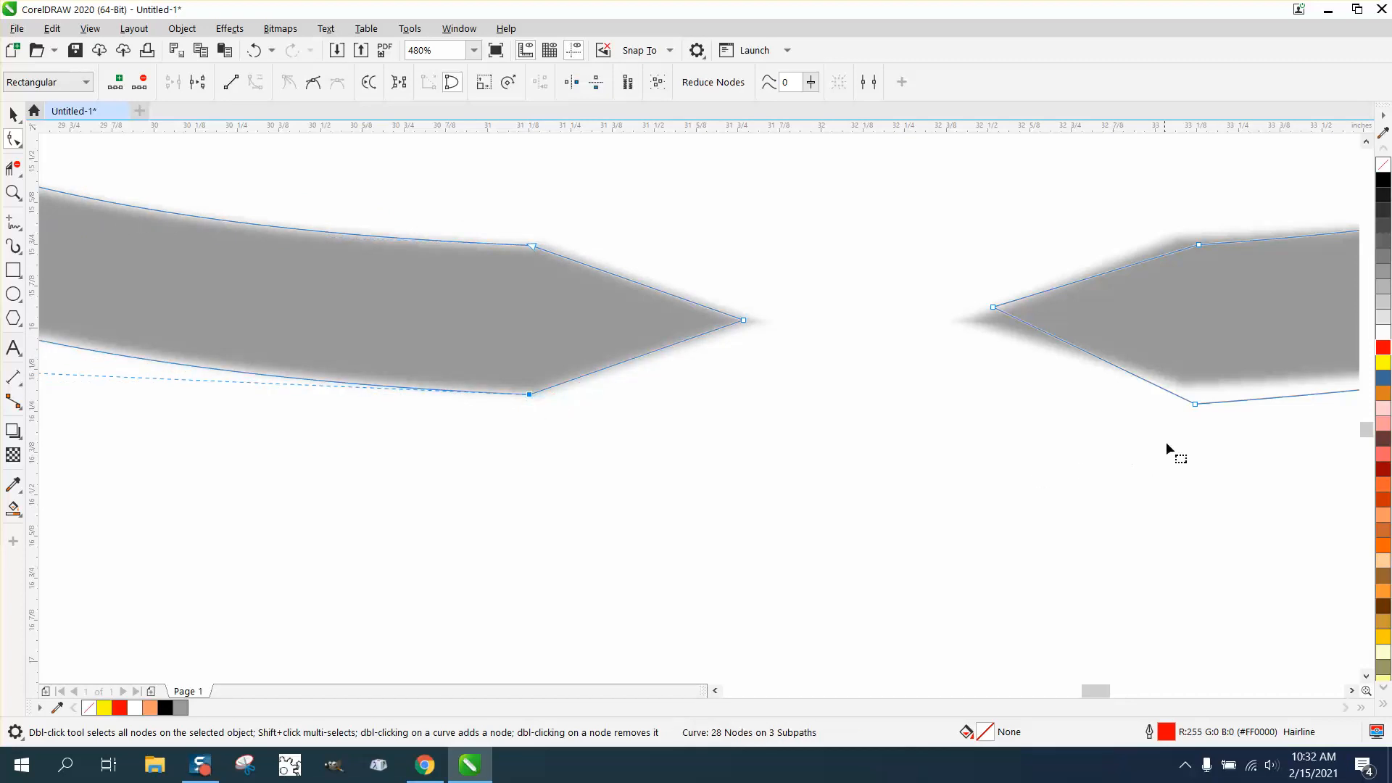
- Move the right tip's lower corner, point and upper corner nodes onto the edges of the grey bitmap
{"action": "left_click_drag", "start_coordinate": [1193, 405], "coordinate": [1186, 390]}
{"action": "left_click_drag", "start_coordinate": [995, 307], "coordinate": [965, 324]}
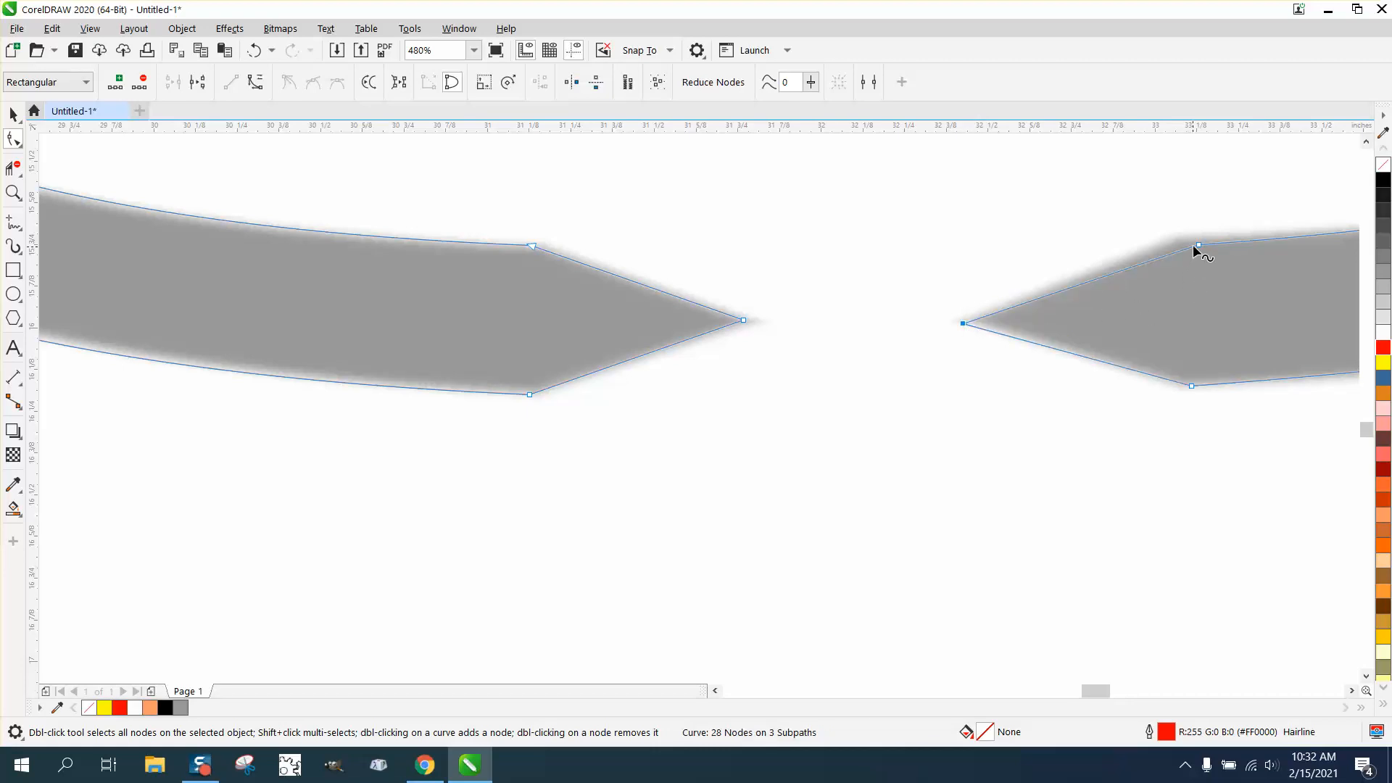
{"action": "left_click_drag", "start_coordinate": [1198, 245], "coordinate": [1180, 237]}
- Move the tongs shape off the bitmap to the left of the framed outline and give it a black fill without outline
{"action": "scroll", "coordinate": [702, 435], "scroll_direction": "down", "scroll_amount": 5}
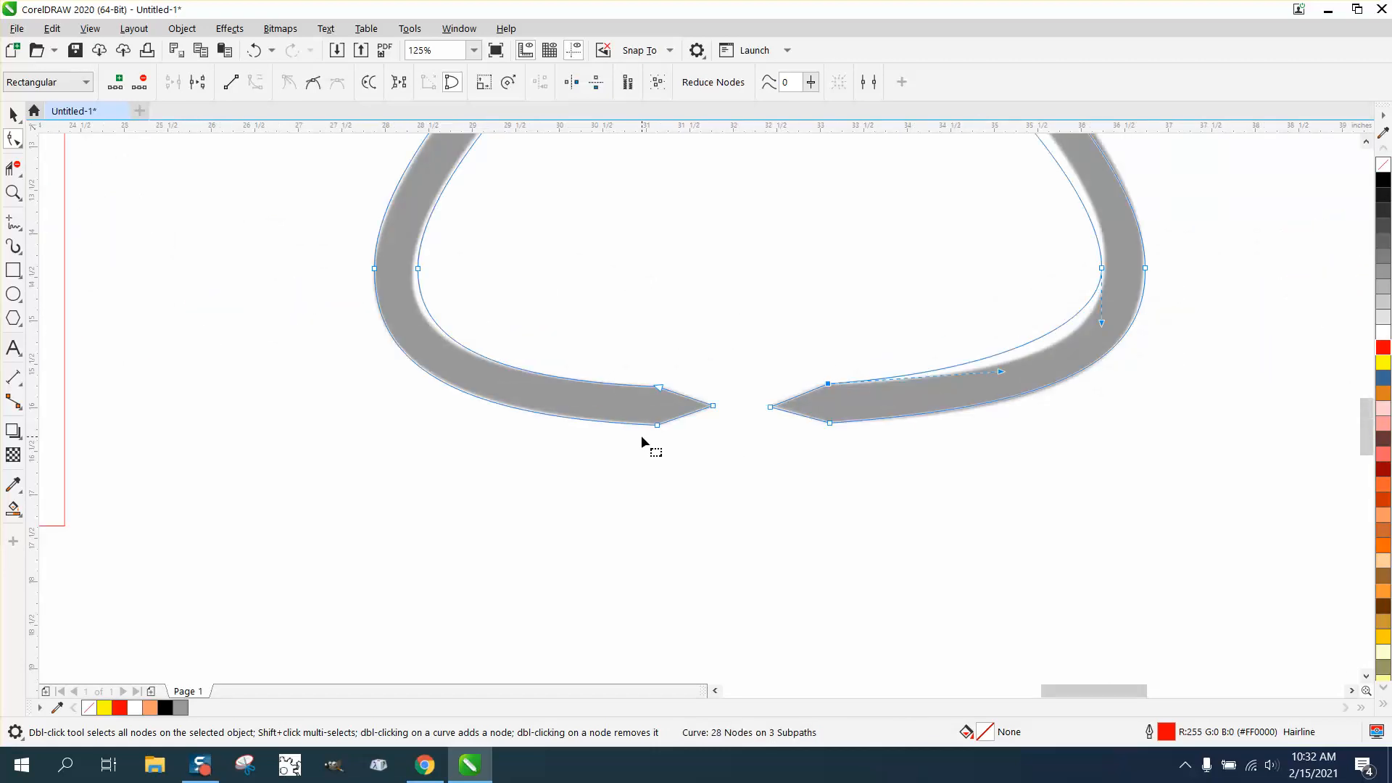
{"action": "scroll", "coordinate": [769, 501], "scroll_direction": "down", "scroll_amount": 2}
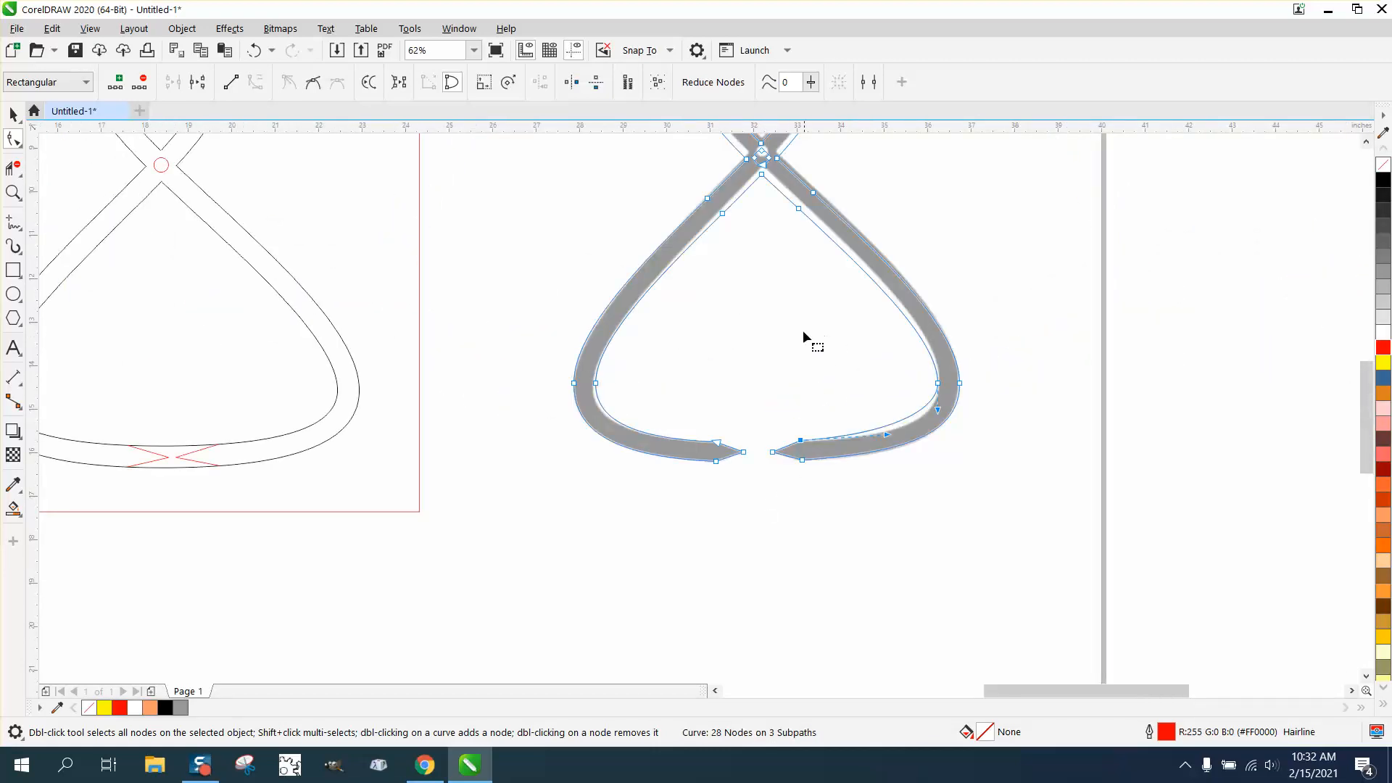
{"action": "scroll", "coordinate": [802, 337], "scroll_direction": "down", "scroll_amount": 2}
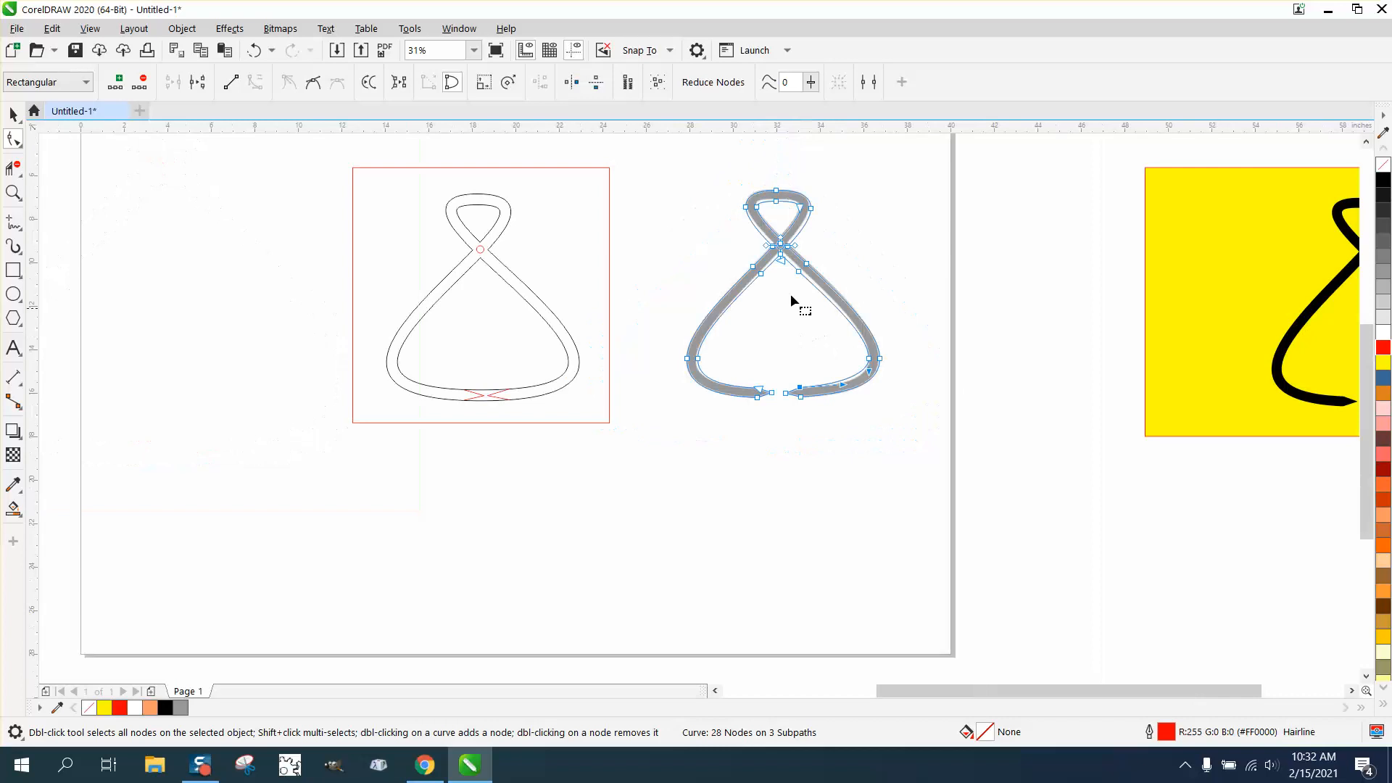
{"action": "left_click", "coordinate": [13, 114]}
{"action": "left_click_drag", "start_coordinate": [732, 290], "coordinate": [316, 379]}
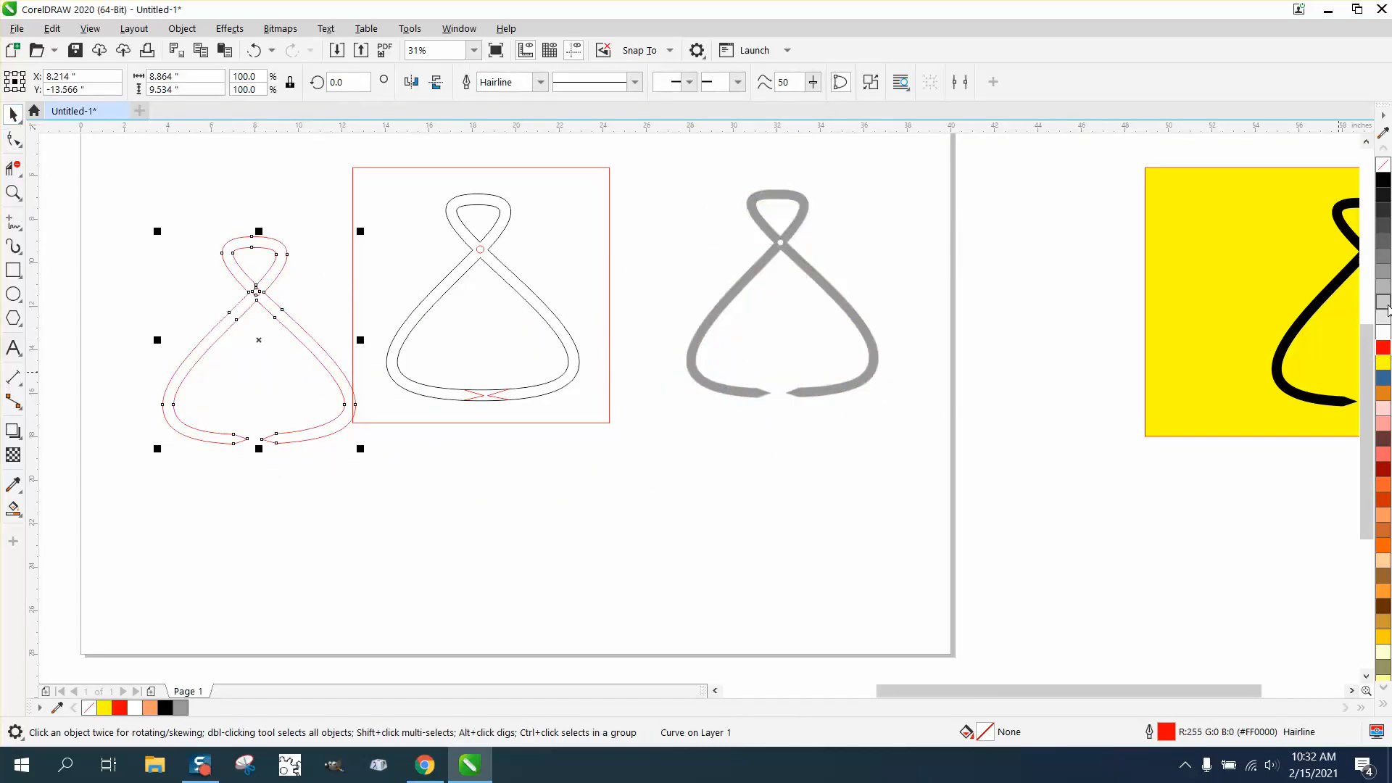
{"action": "left_click", "coordinate": [1385, 180]}
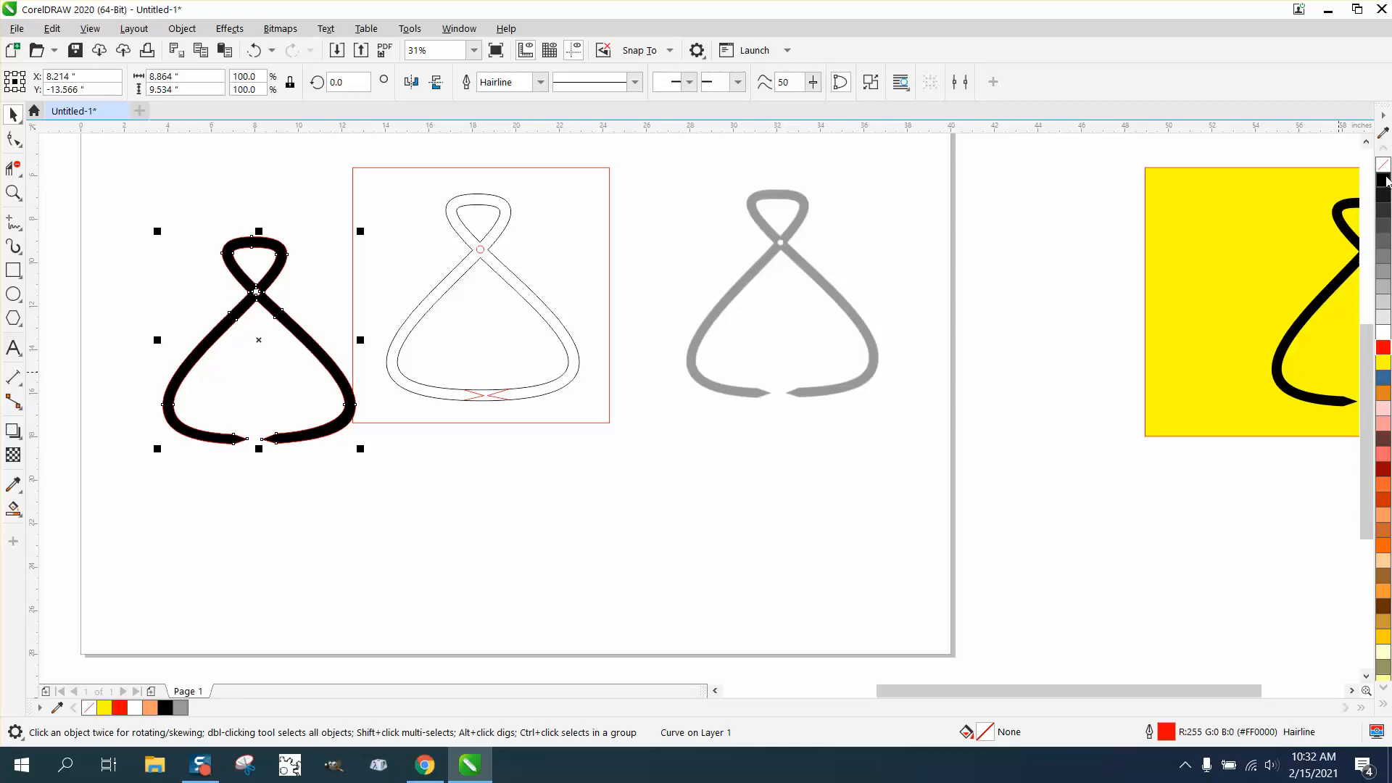
{"action": "right_click", "coordinate": [1384, 165]}
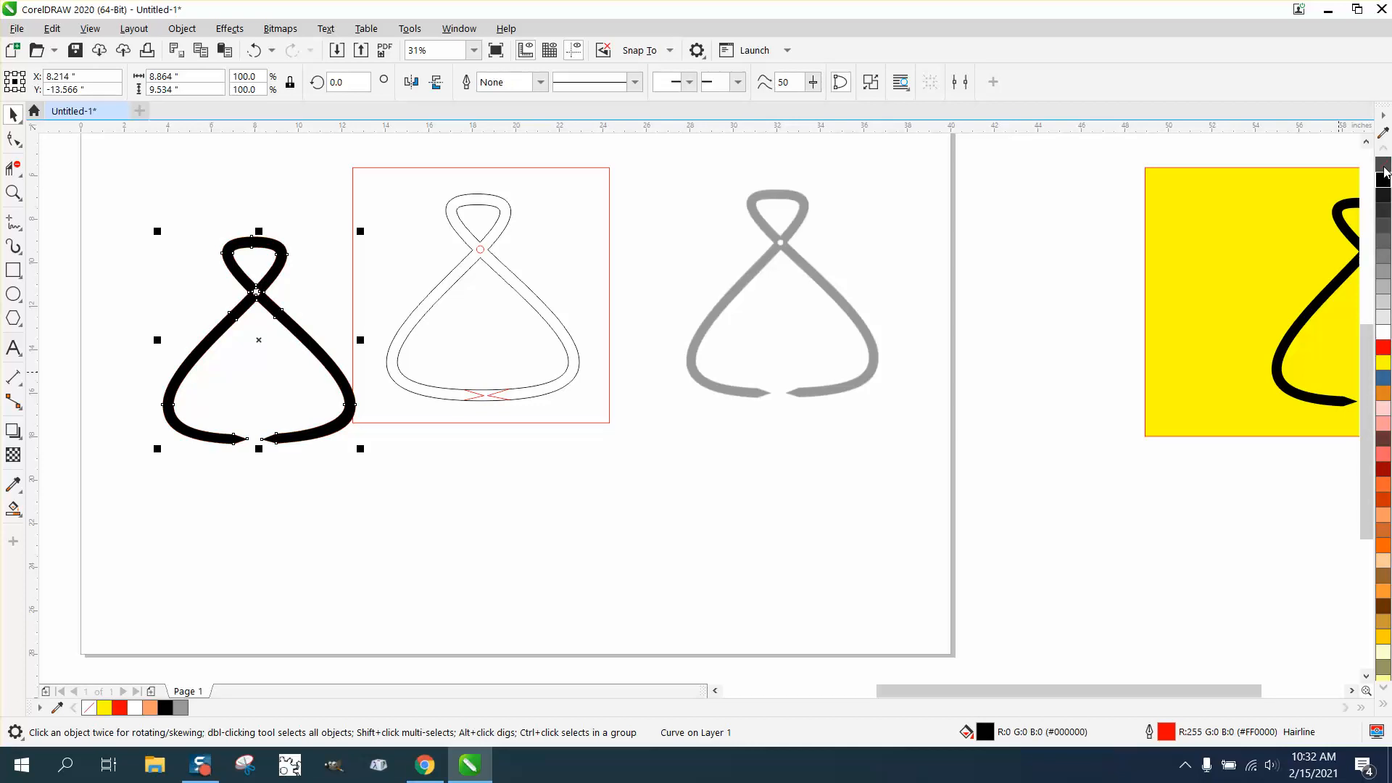
{"action": "left_click", "coordinate": [14, 193]}
{"action": "left_click_drag", "start_coordinate": [173, 215], "coordinate": [410, 444]}
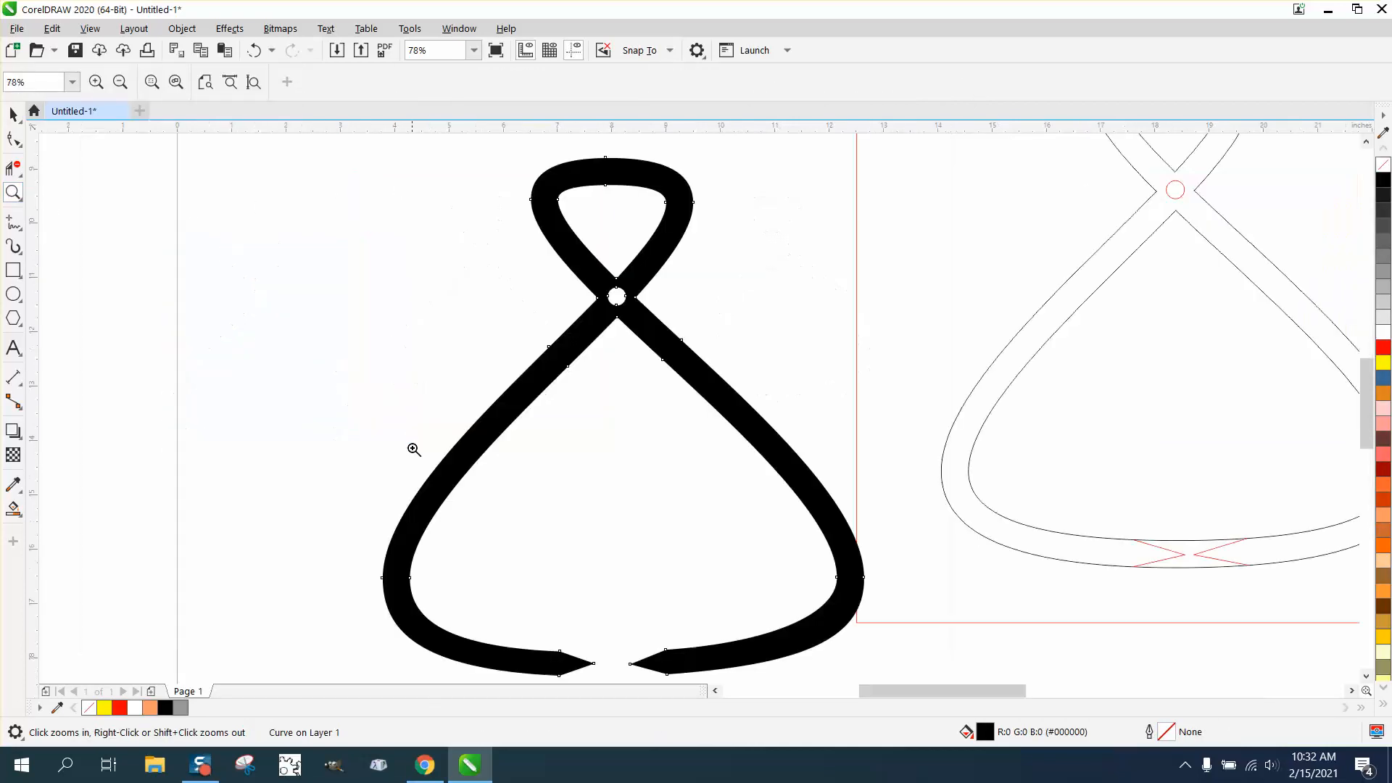
{"action": "right_click", "coordinate": [376, 429]}
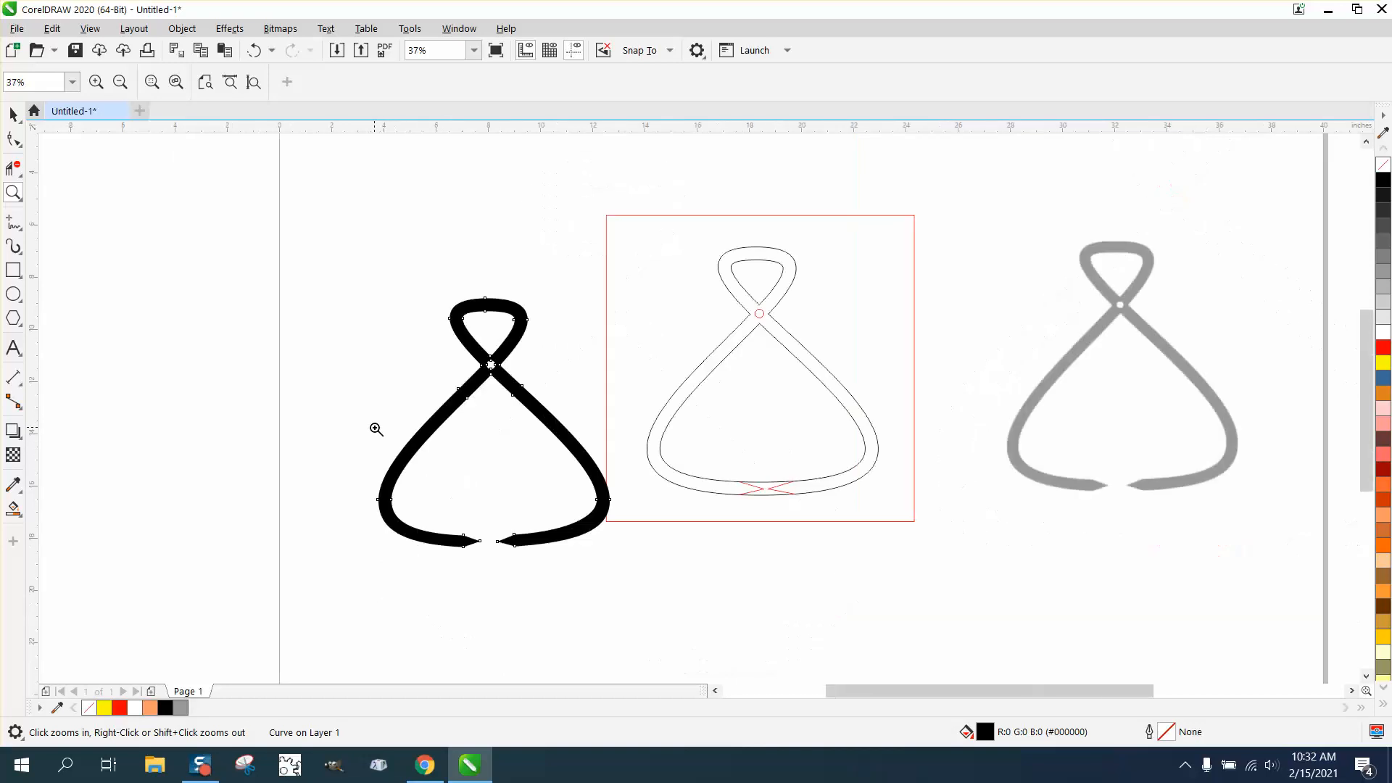
{"action": "right_click", "coordinate": [375, 429]}
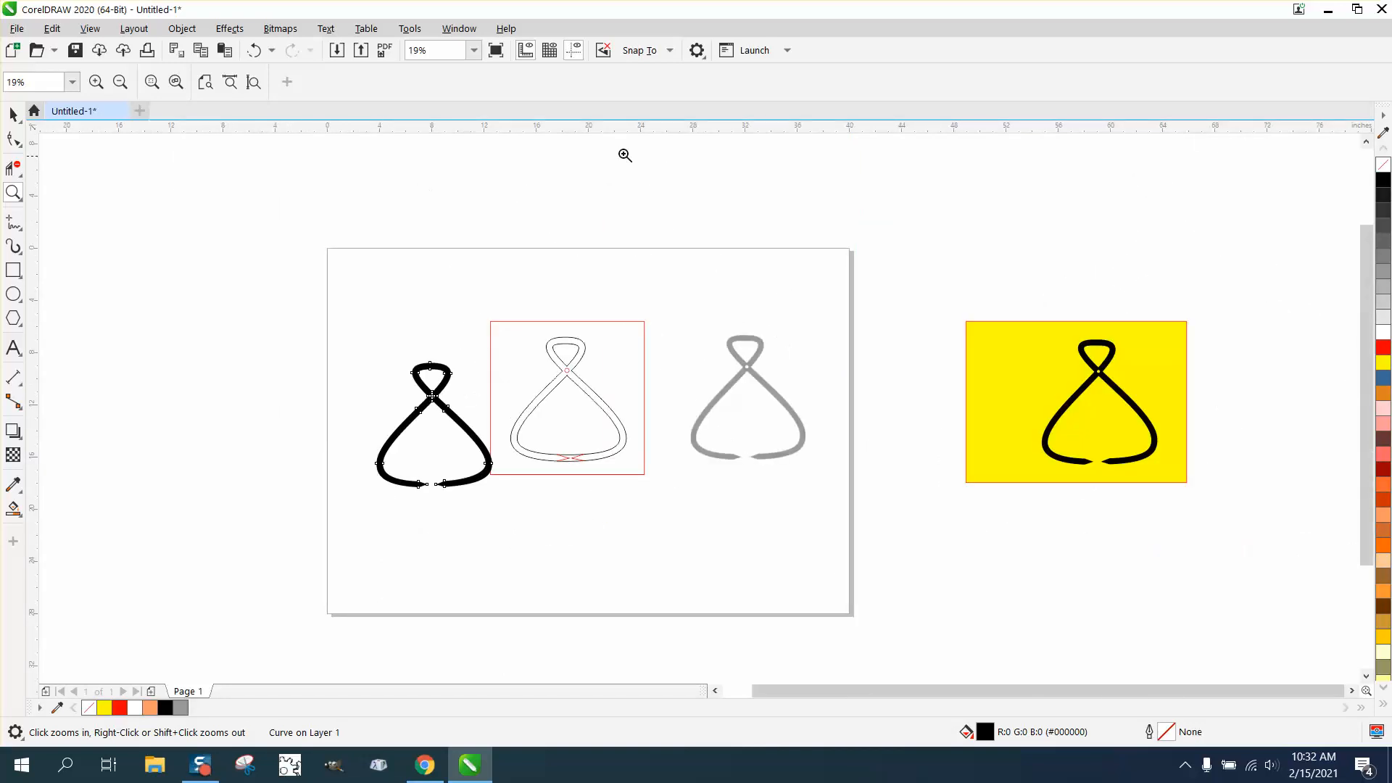